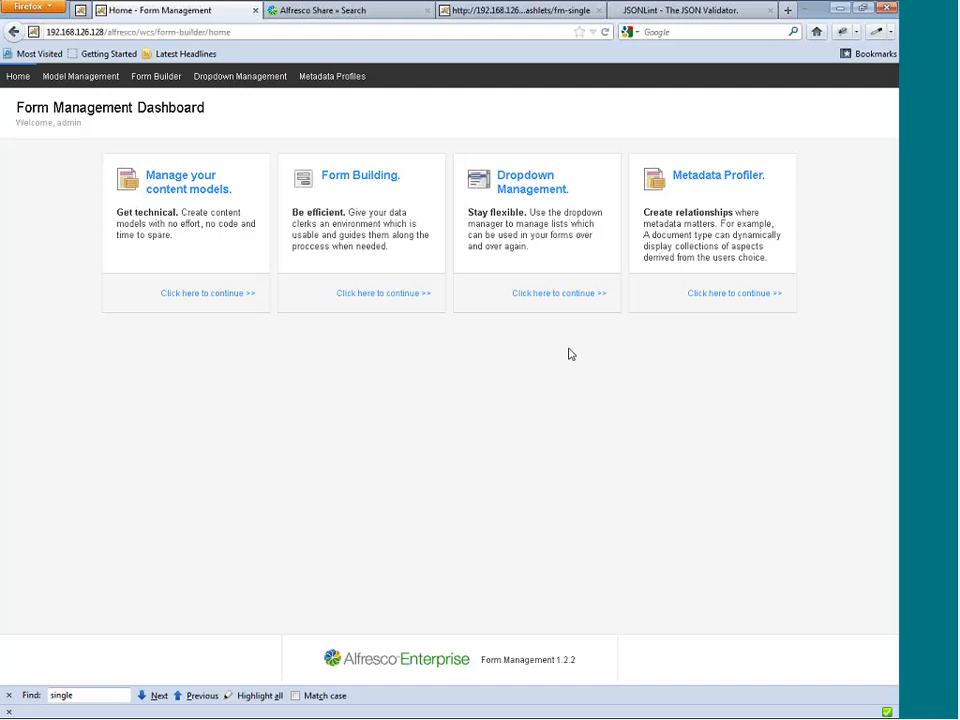
# Create a content model named testDemo with the namespace prefix exm and save it.
pyautogui.click(62, 79)
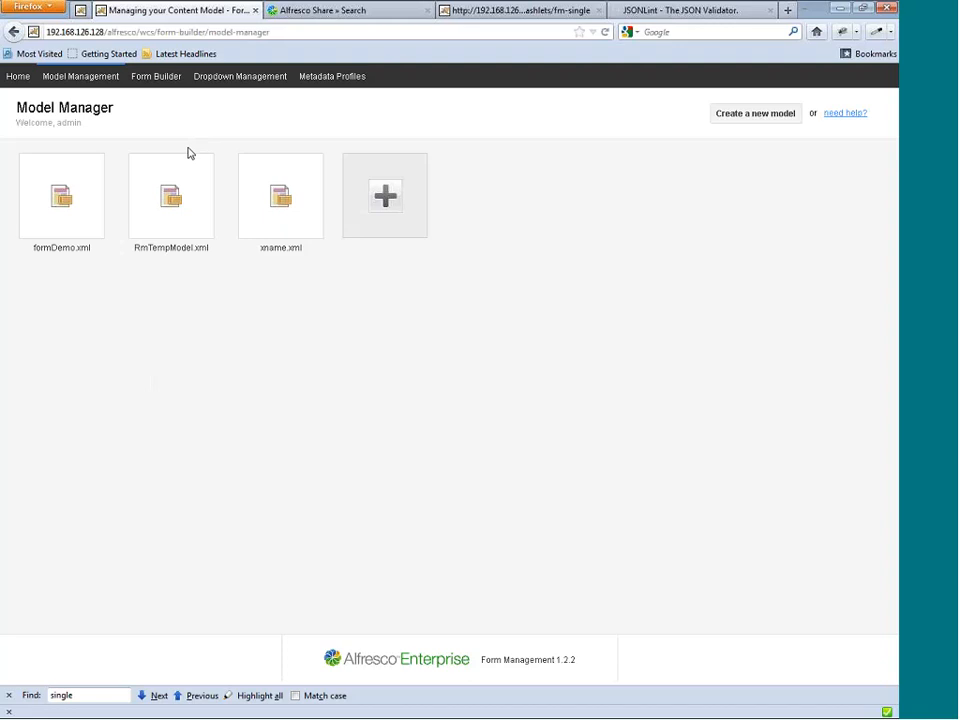
pyautogui.click(402, 207)
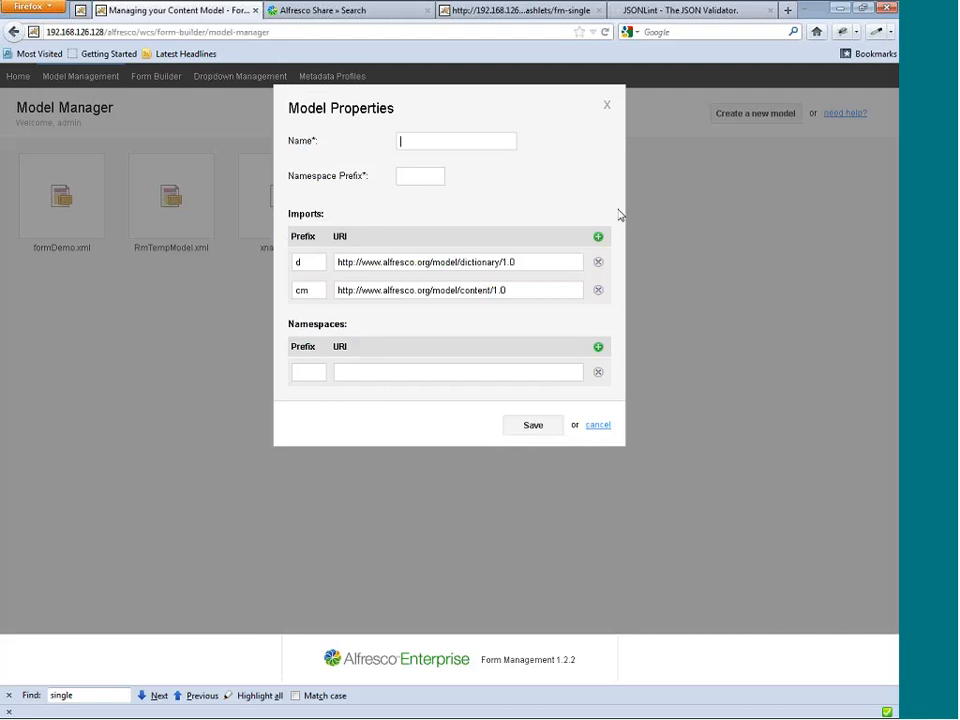
pyautogui.write('te')
pyautogui.write('stDem')
pyautogui.write('o')
pyautogui.write('txt')
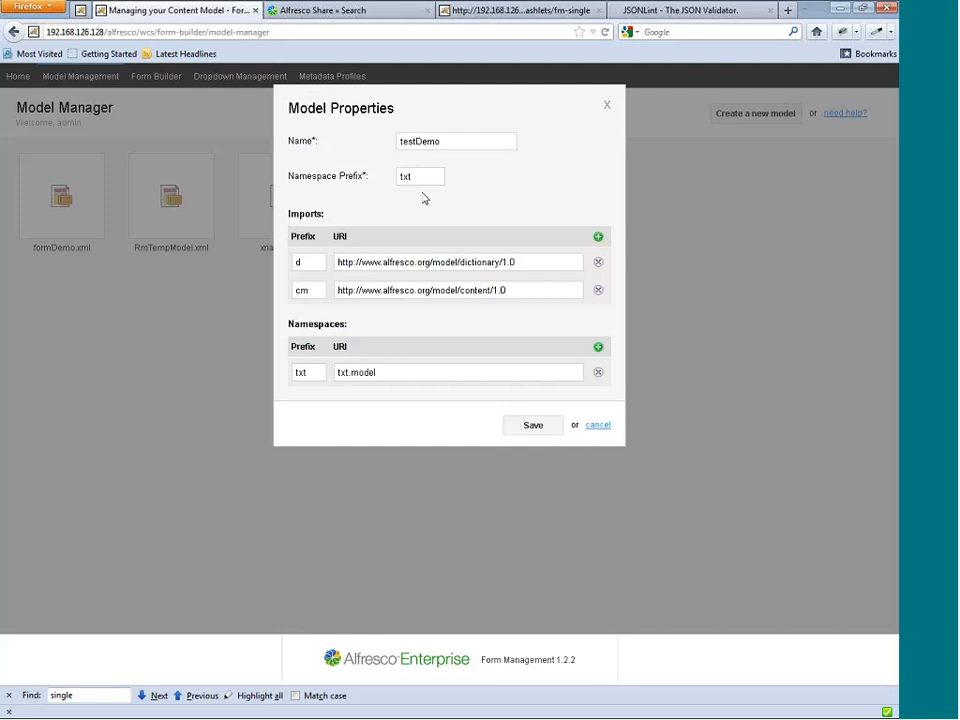
pyautogui.moveTo(422, 178); pyautogui.dragTo(388, 186)
pyautogui.write('exm')
pyautogui.click(535, 426)
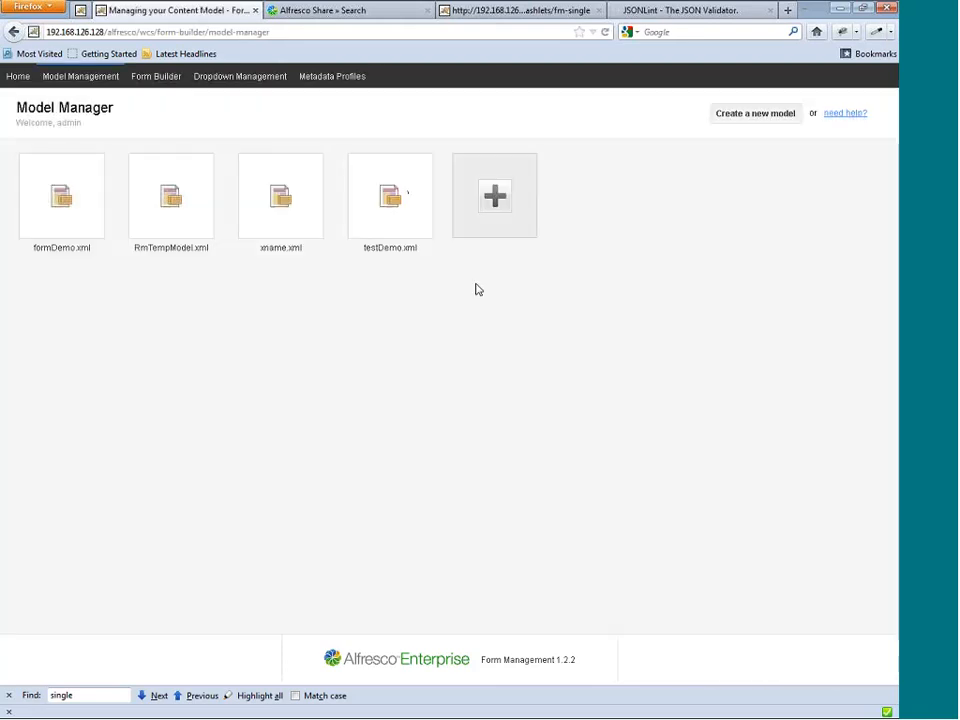
# Review the name and namespace prefix in the testDemo.xml model's properties, then save the dialog.
pyautogui.click(378, 198)
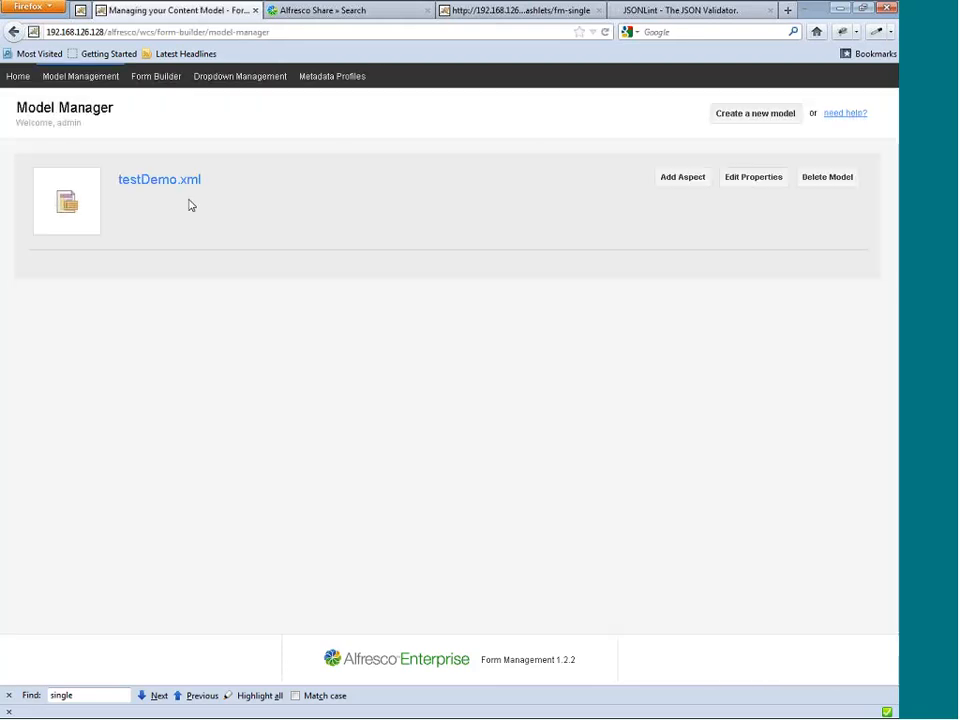
pyautogui.click(743, 177)
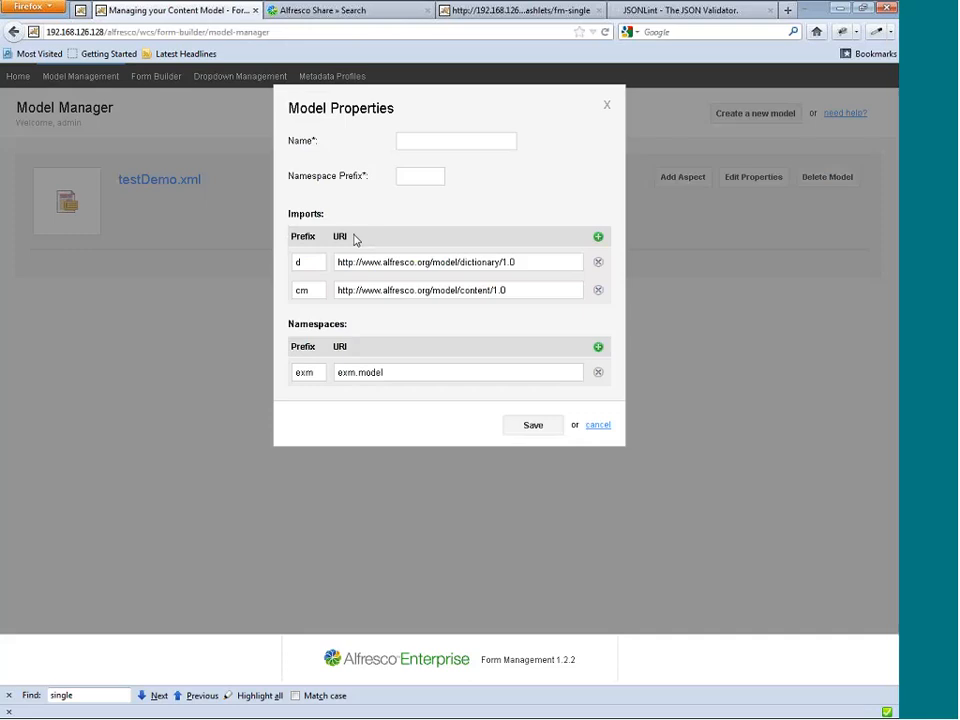
pyautogui.click(463, 146)
pyautogui.moveTo(447, 143); pyautogui.dragTo(369, 143)
pyautogui.moveTo(434, 178); pyautogui.dragTo(388, 178)
pyautogui.click(442, 182)
pyautogui.click(534, 430)
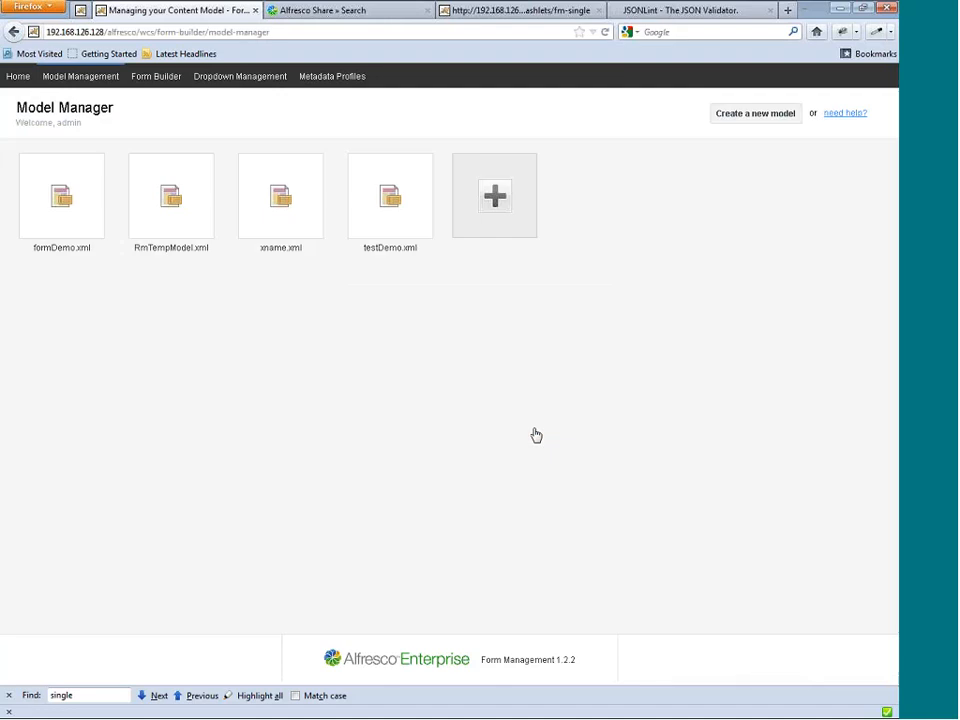
# Start a new aspect in the testDemo.xml model and name it alfWebinar.
pyautogui.click(369, 182)
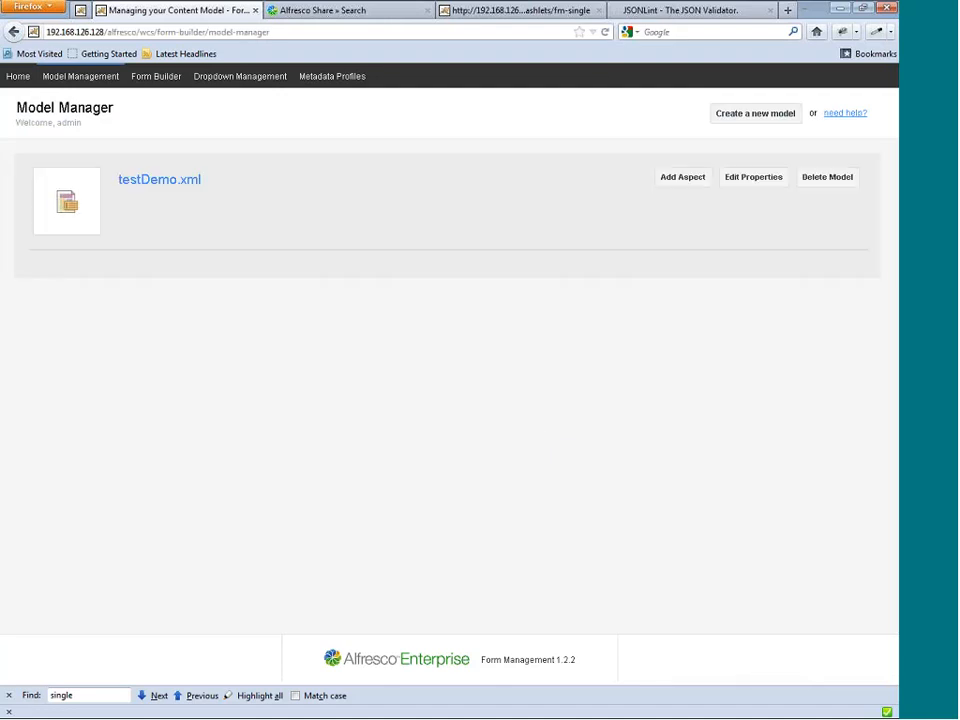
pyautogui.click(682, 180)
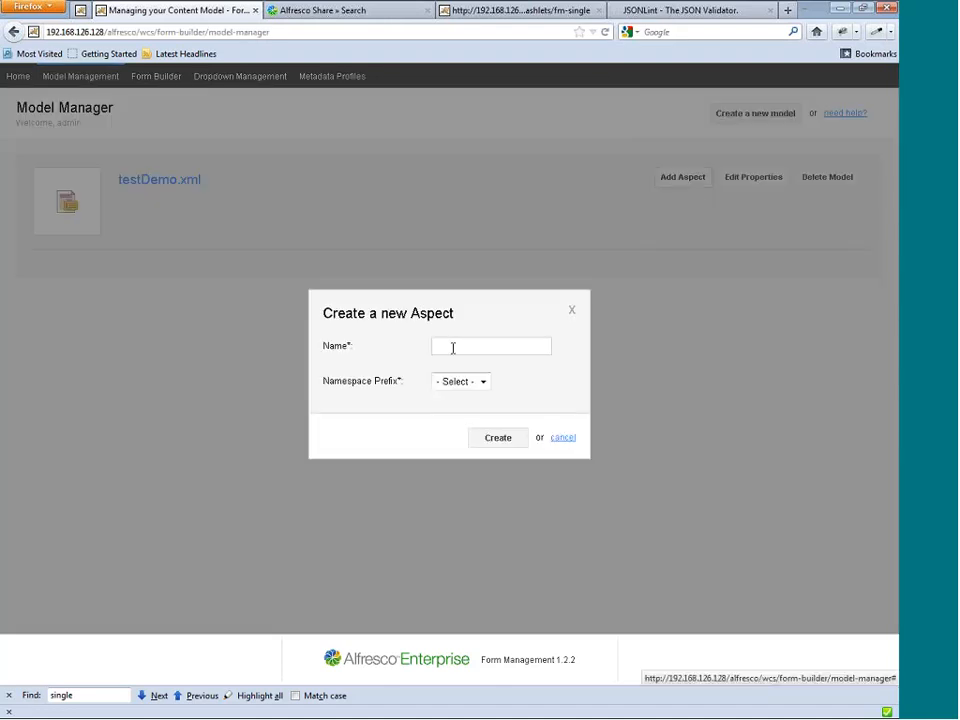
pyautogui.write('form')
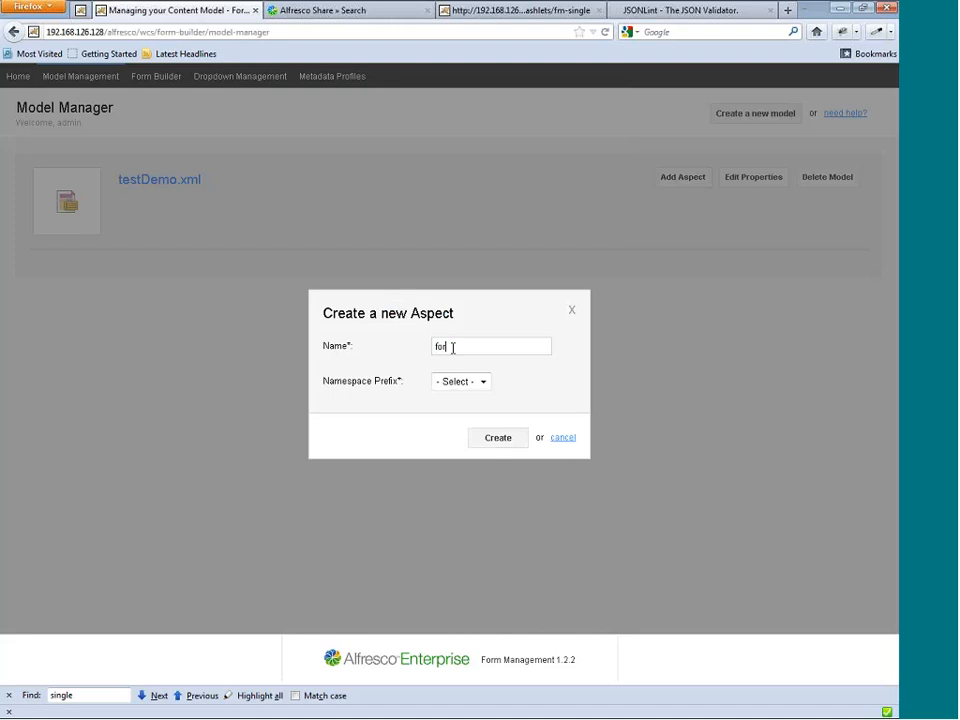
pyautogui.press('BackSpace')
pyautogui.press('BackSpace')
pyautogui.press('BackSpace')
pyautogui.press('BackSpace')
pyautogui.write('alfWebinar')
# Assign the exm namespace prefix to the alfWebinar aspect and create the aspect.
pyautogui.doubleClick(467, 346)
pyautogui.click(479, 383)
pyautogui.click(449, 410)
pyautogui.click(460, 382)
pyautogui.click(450, 407)
pyautogui.click(496, 437)
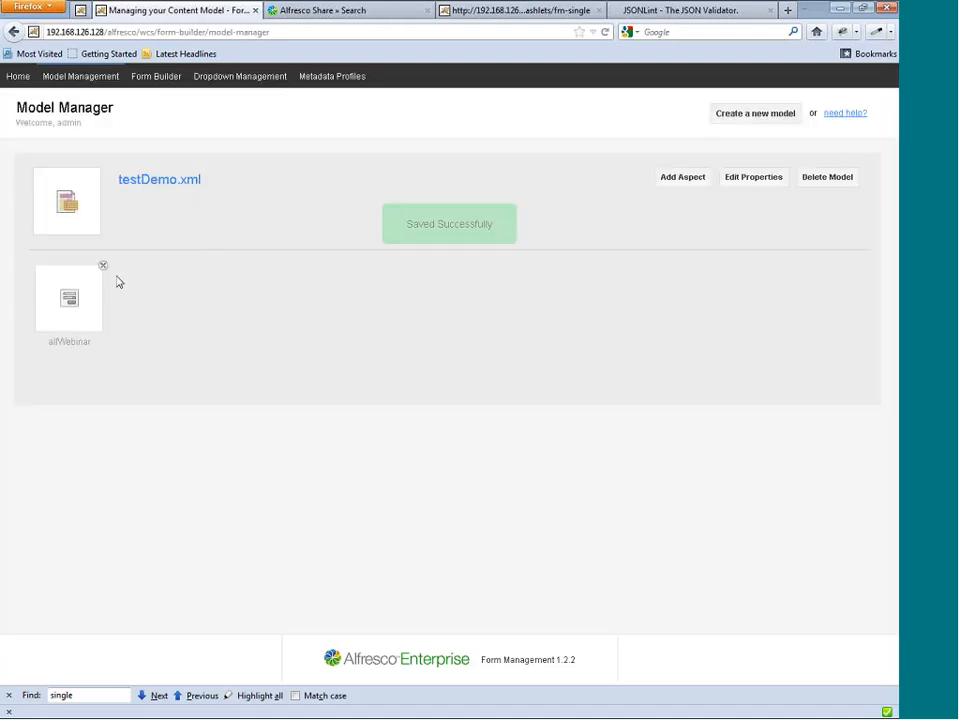
# Open the alfWebinar aspect in the form builder and add a text field to its form.
pyautogui.click(79, 305)
pyautogui.click(408, 180)
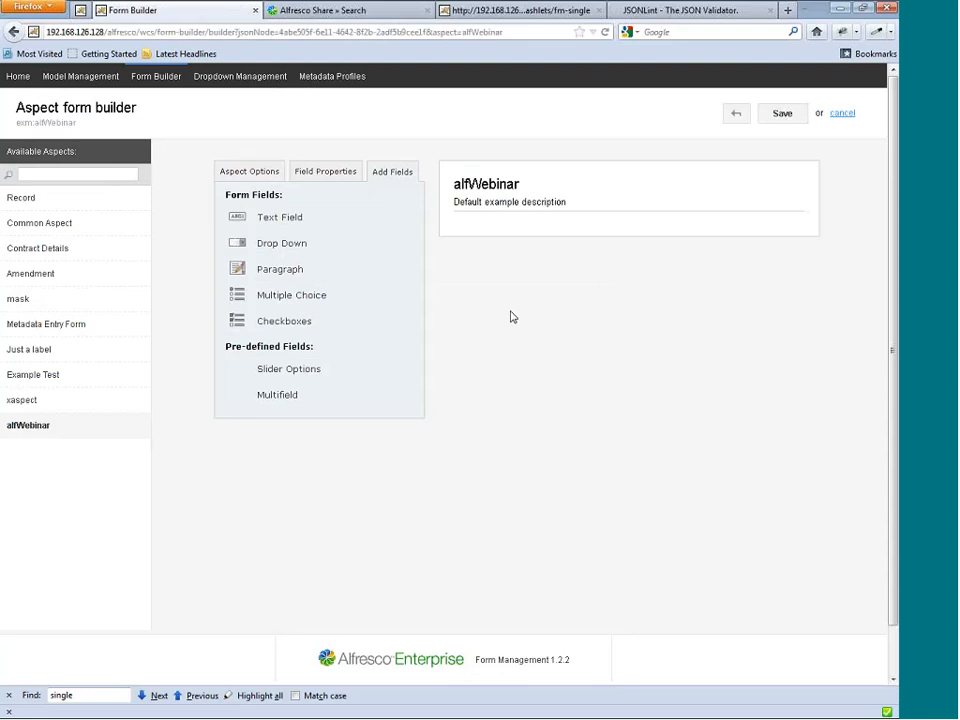
pyautogui.click(272, 224)
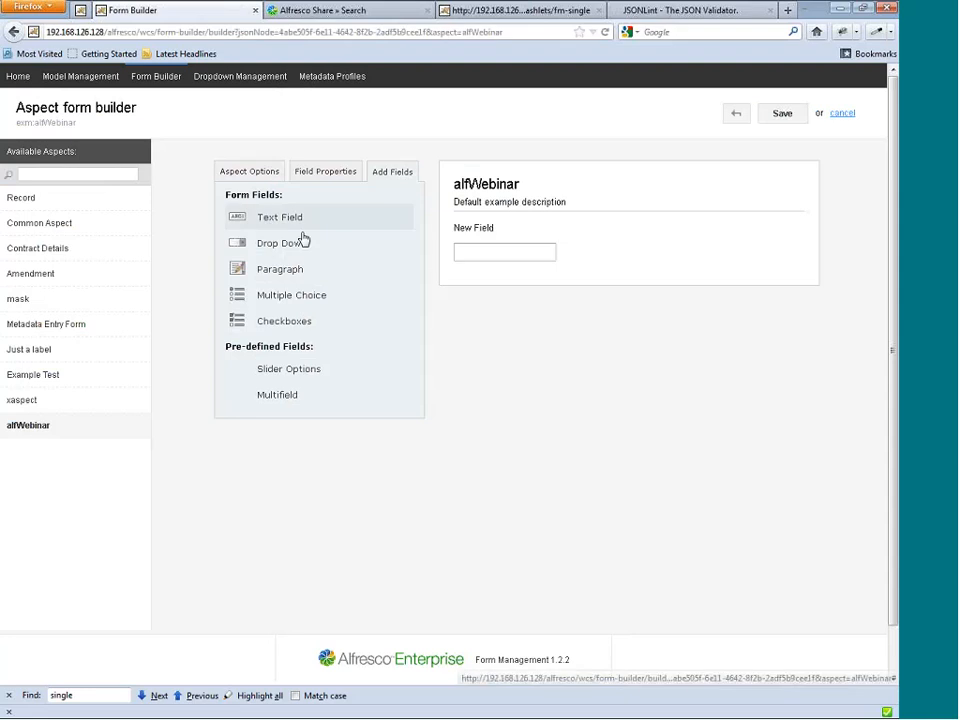
# Set the new text field's label to Hello World.
pyautogui.click(598, 253)
pyautogui.moveTo(278, 250); pyautogui.dragTo(82, 245)
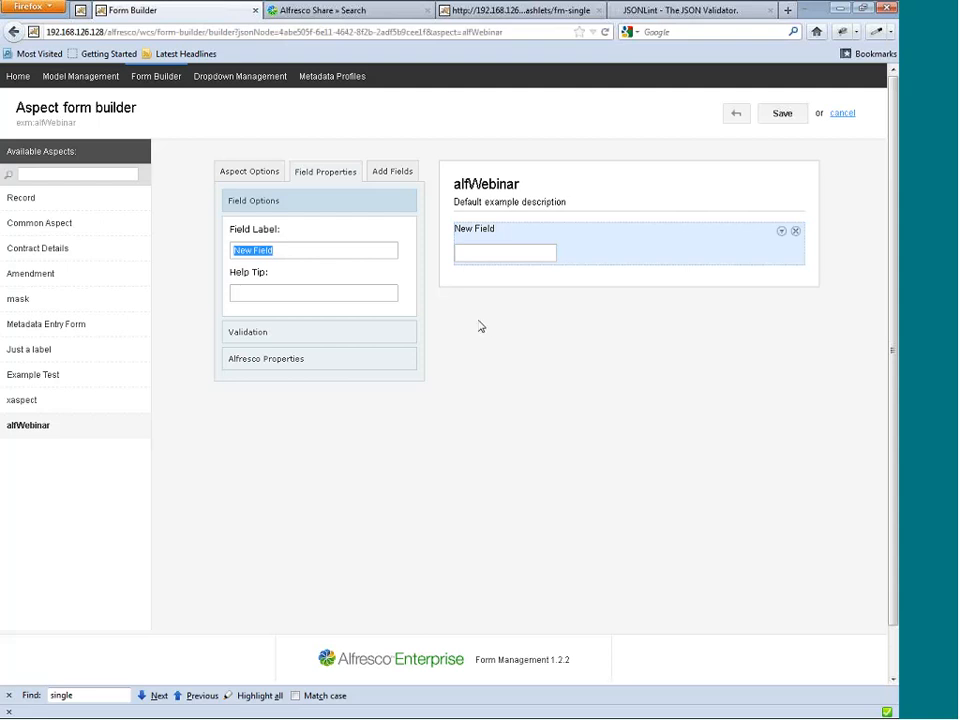
pyautogui.write('He')
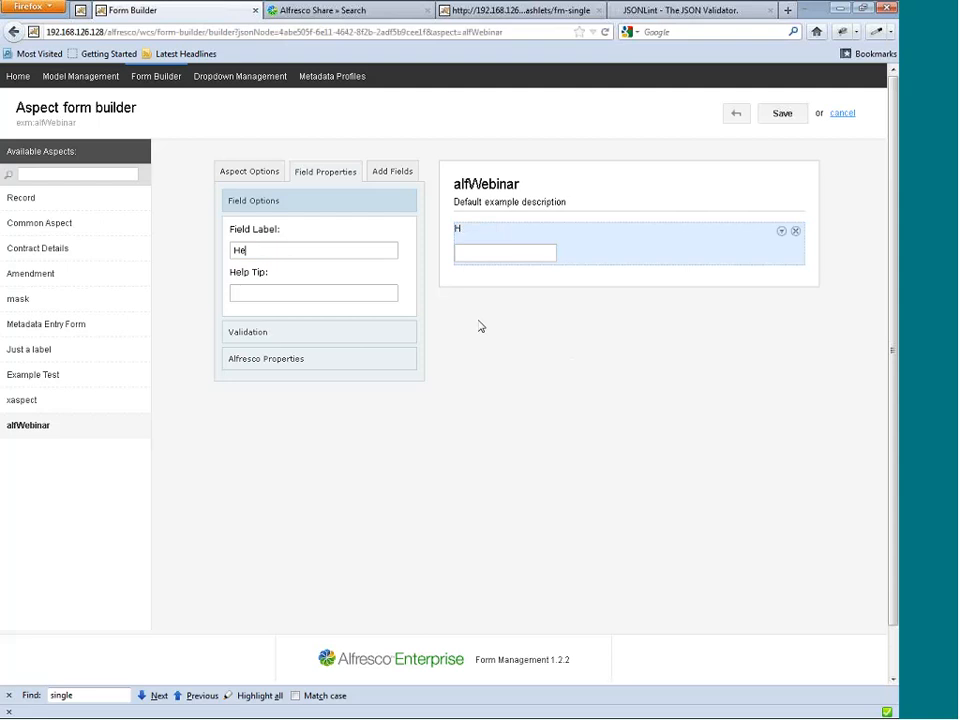
pyautogui.write('llo World')
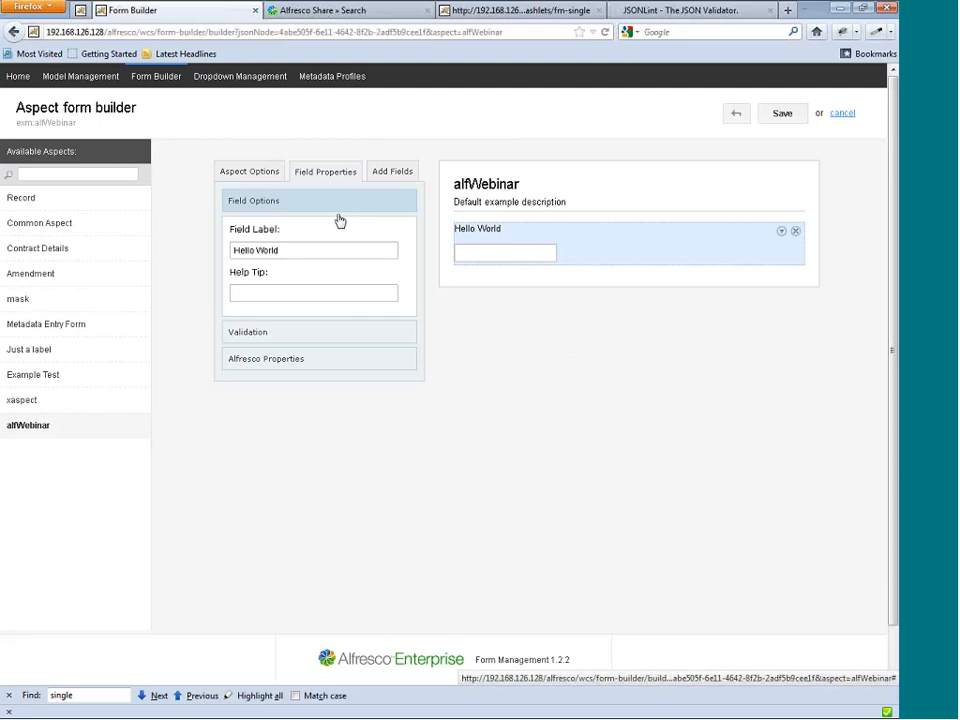
# Change the aspect's label to Test Default.
pyautogui.click(249, 172)
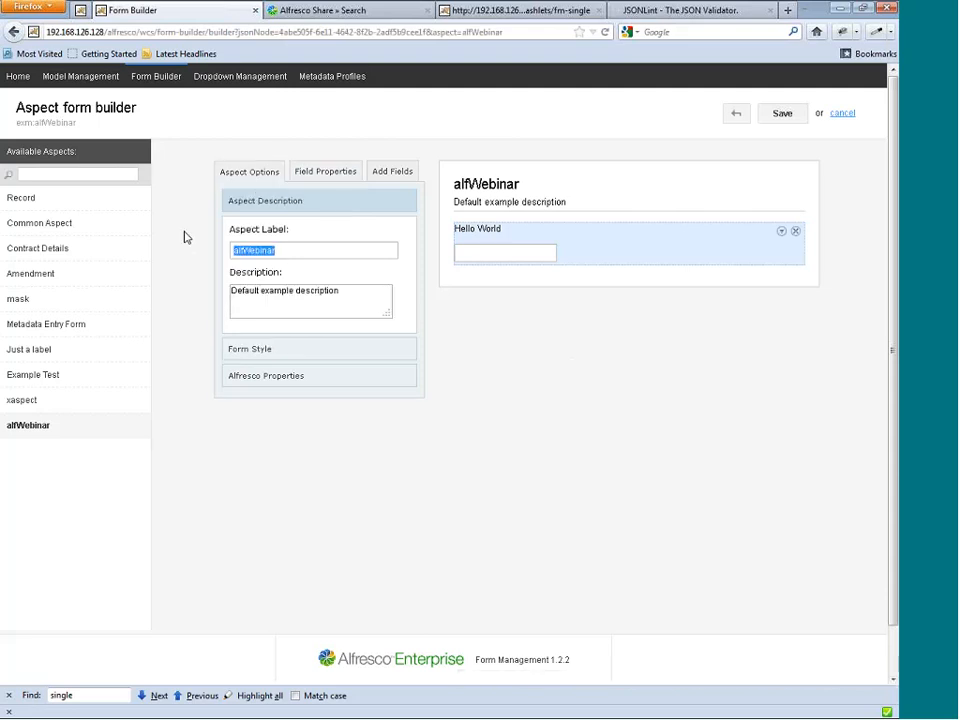
pyautogui.write('Test Default')
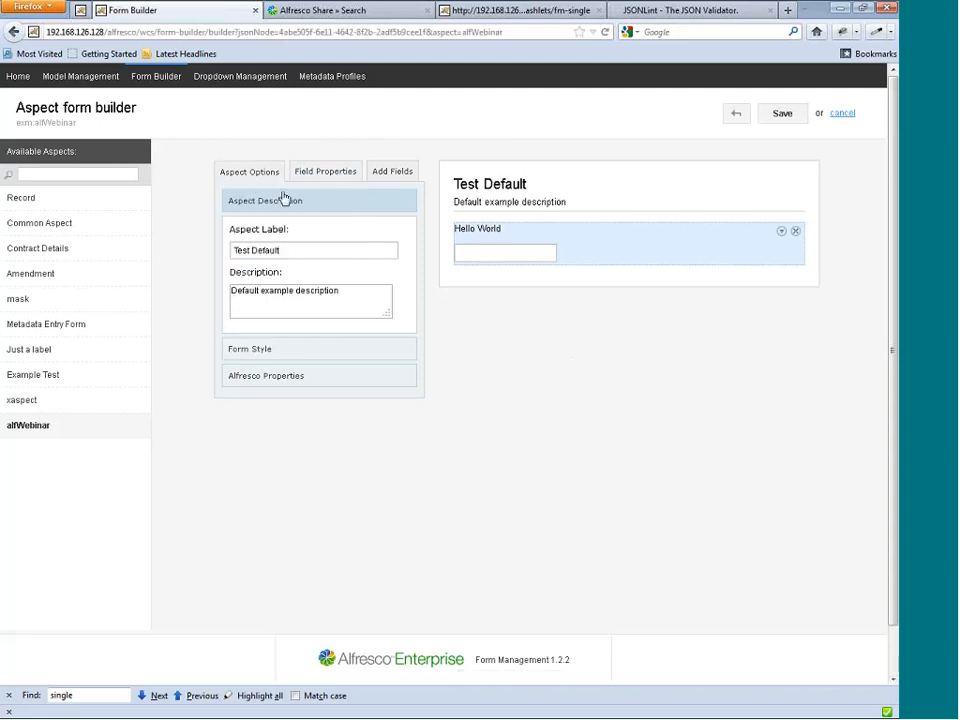
# Turn on indexing in the Hello World field's Alfresco properties and save the form.
pyautogui.click(322, 172)
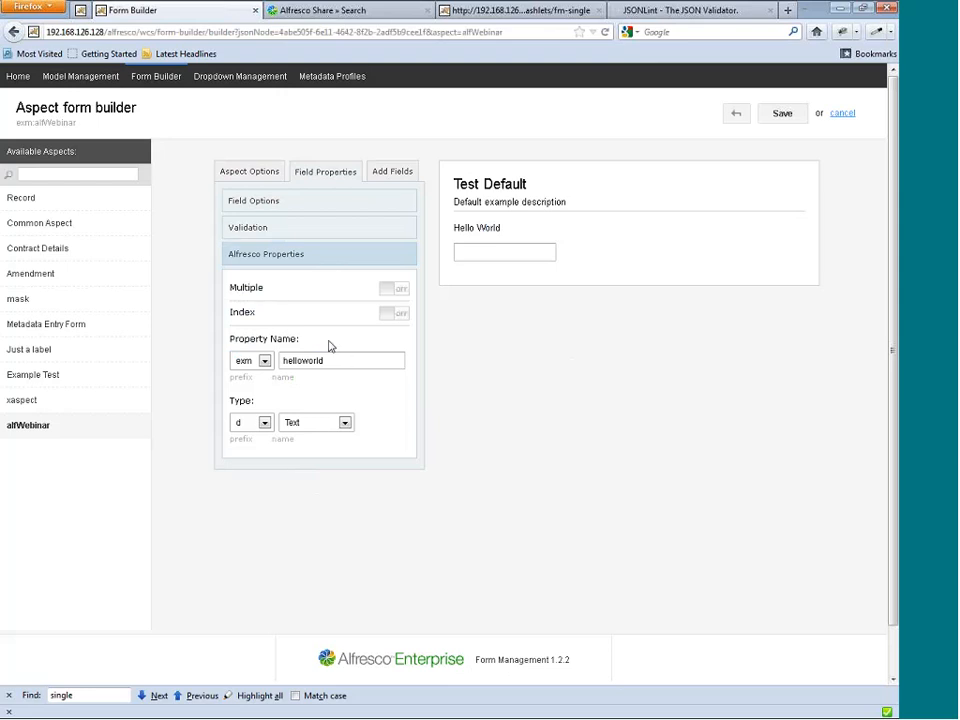
pyautogui.click(392, 315)
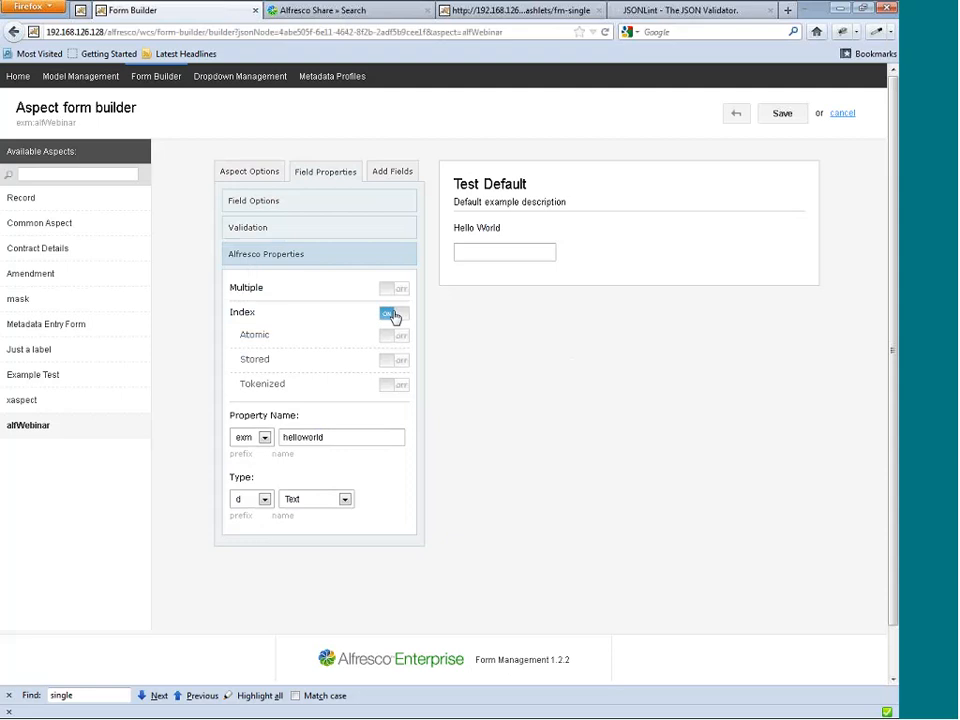
pyautogui.click(394, 318)
pyautogui.moveTo(334, 438); pyautogui.dragTo(261, 446)
pyautogui.click(782, 113)
# Give the Hello World field the help tip "example tip" and save the form.
pyautogui.click(635, 260)
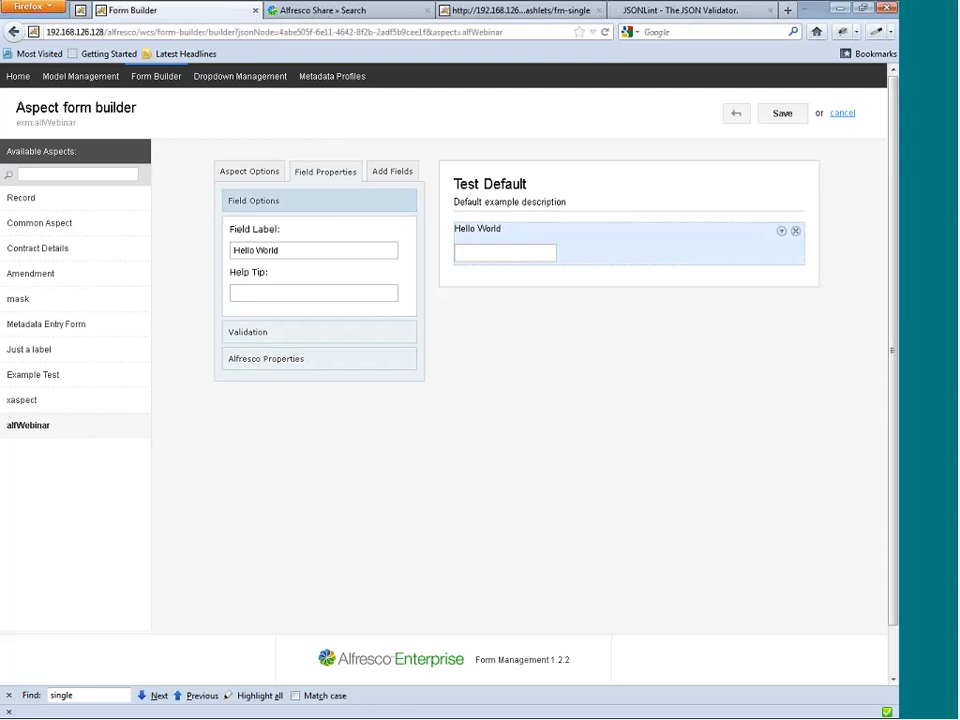
pyautogui.click(382, 294)
pyautogui.write('exampl')
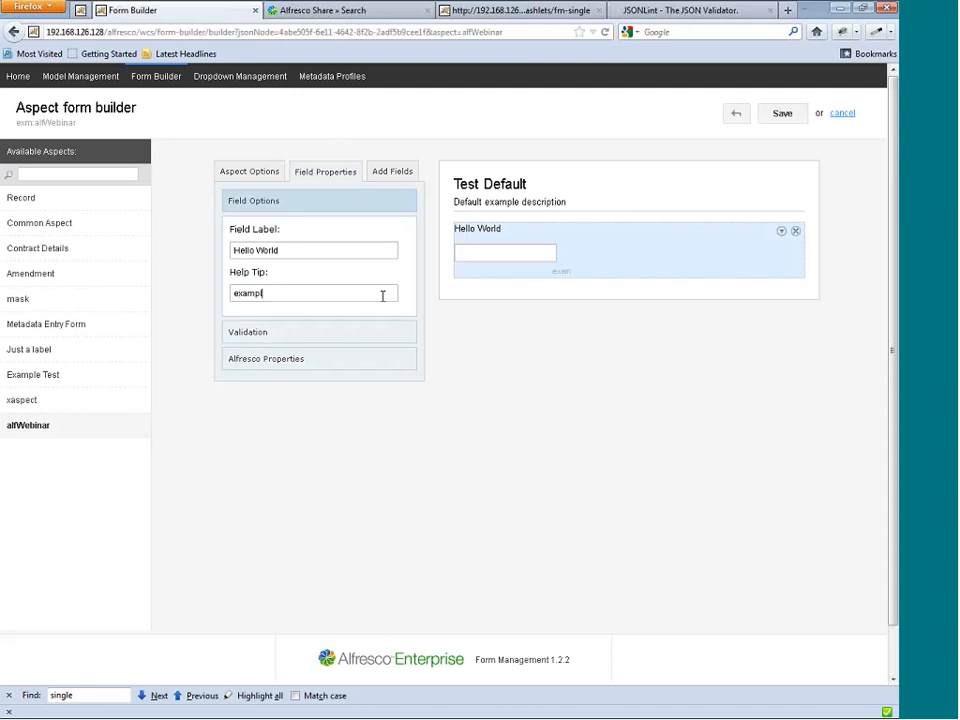
pyautogui.write('e tip')
pyautogui.click(782, 114)
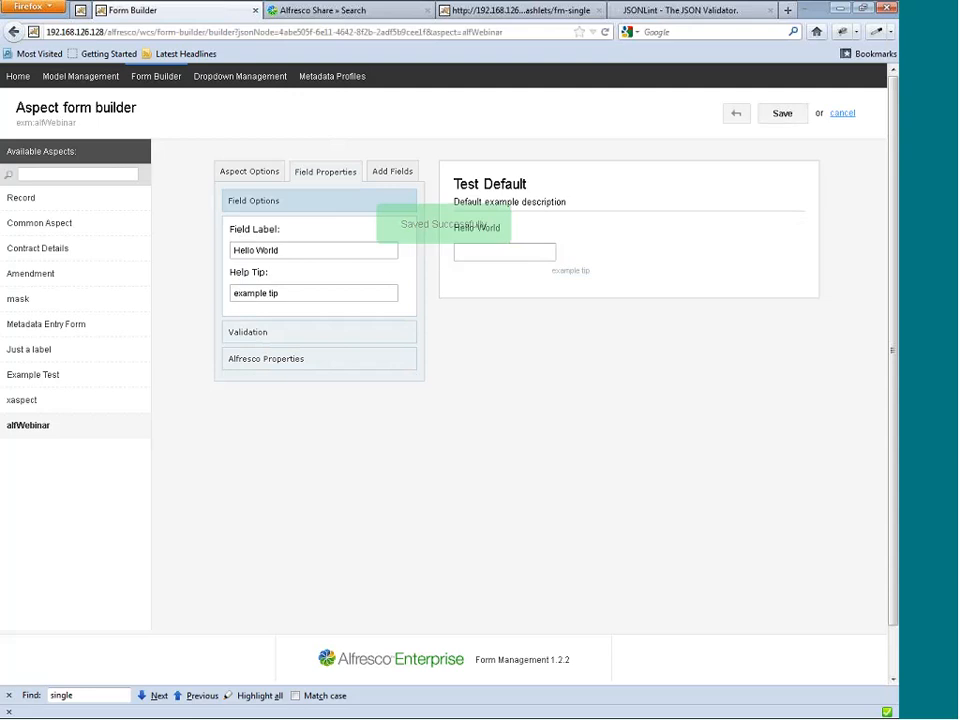
# Set a custom input mask of 99-99 in the Hello World field's validation and save the form.
pyautogui.click(351, 343)
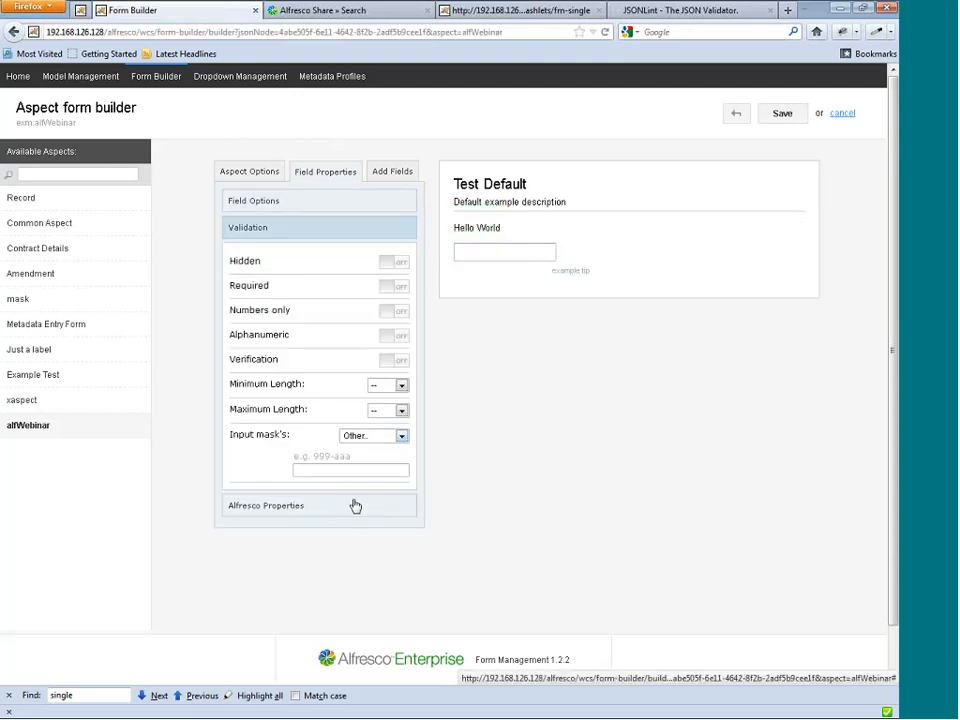
pyautogui.click(332, 470)
pyautogui.write('99-99')
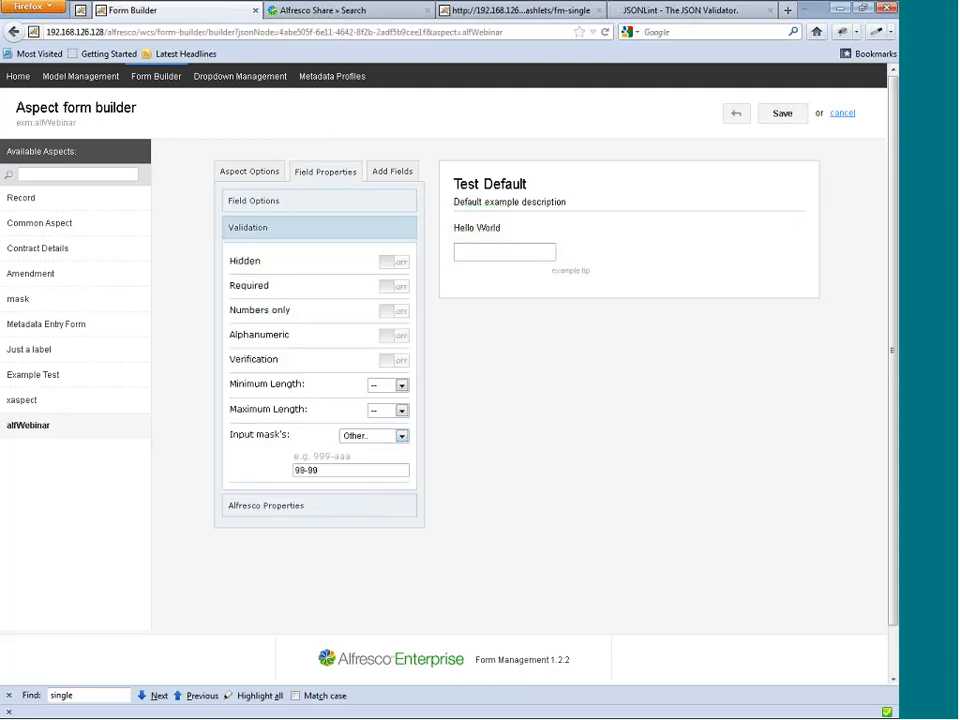
pyautogui.click(778, 116)
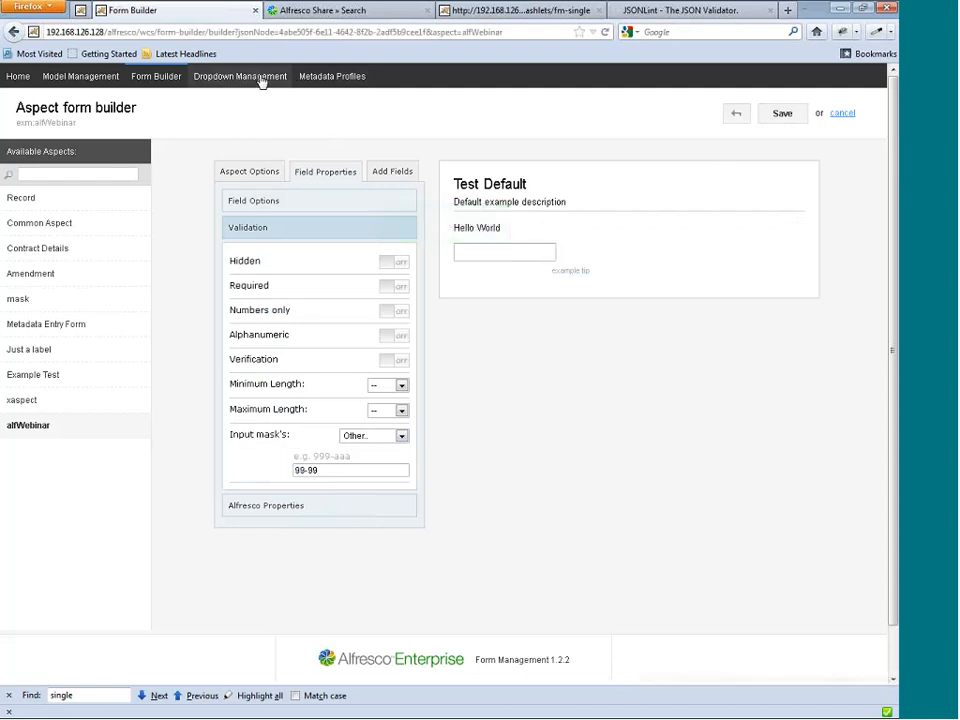
# Assign the Test Default aspect to the Slider Value profile of the Wild Example document type list and save the profile.
pyautogui.click(322, 79)
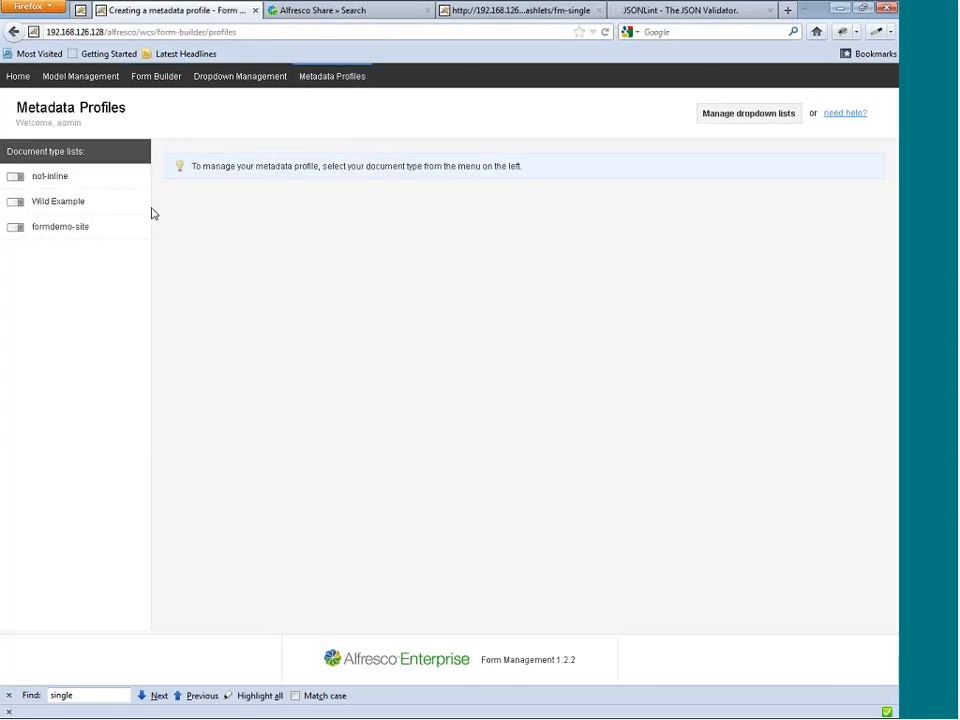
pyautogui.click(68, 229)
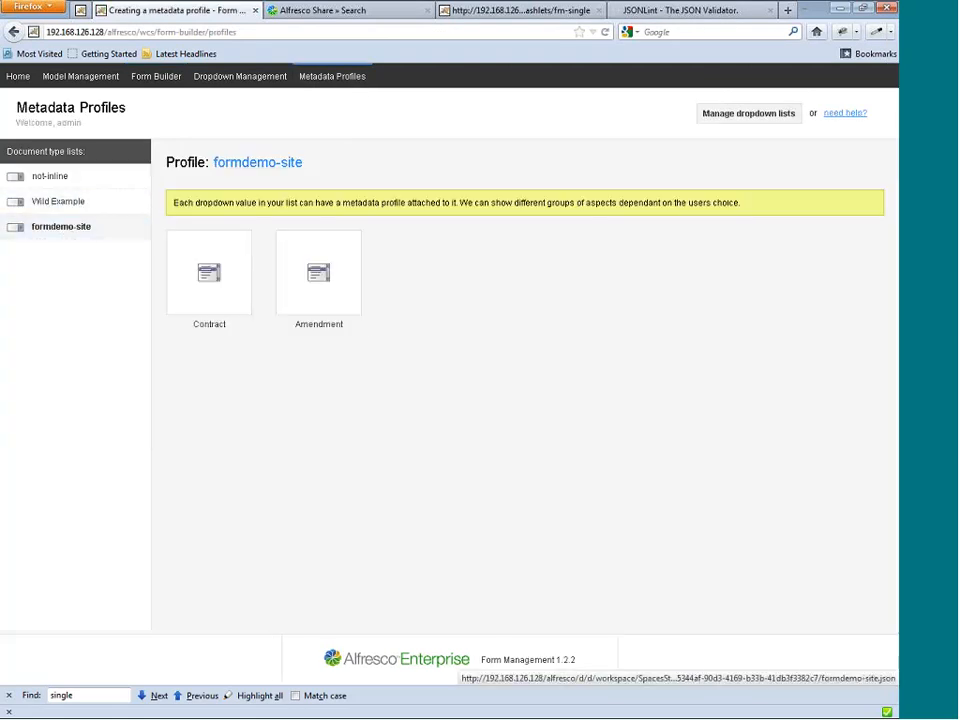
pyautogui.click(56, 203)
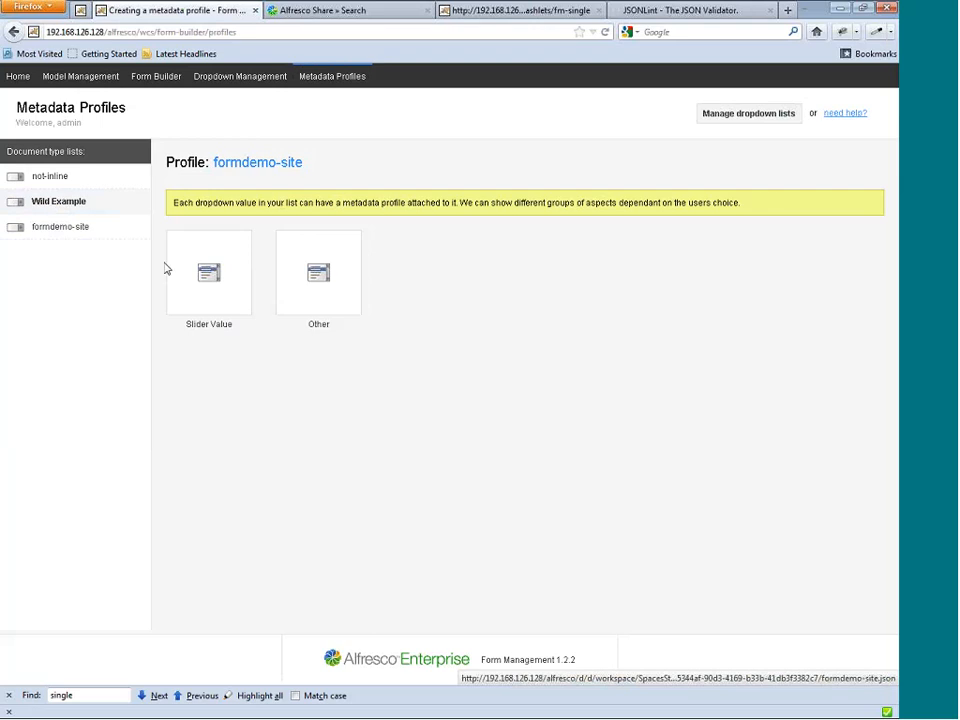
pyautogui.click(220, 283)
pyautogui.scroll(-3, 229, 477)
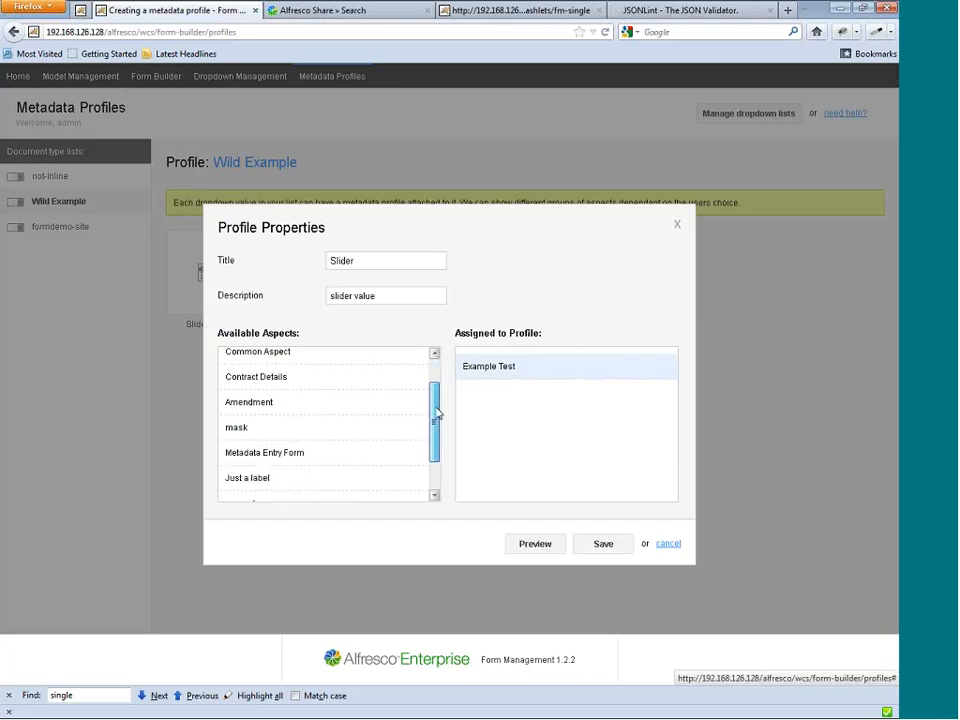
pyautogui.click(236, 481)
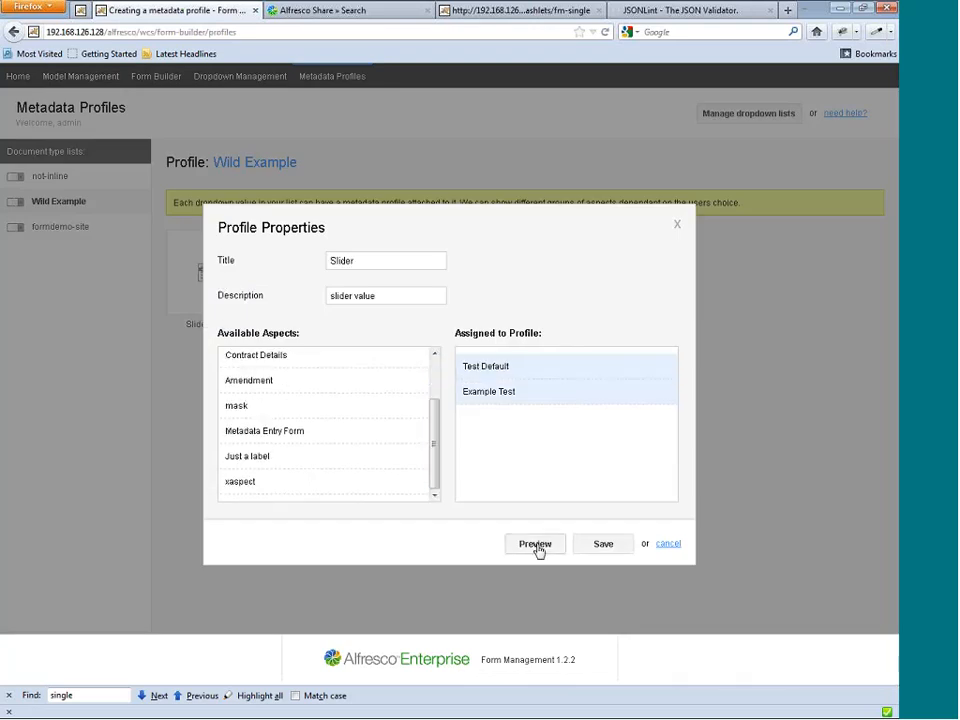
pyautogui.click(613, 550)
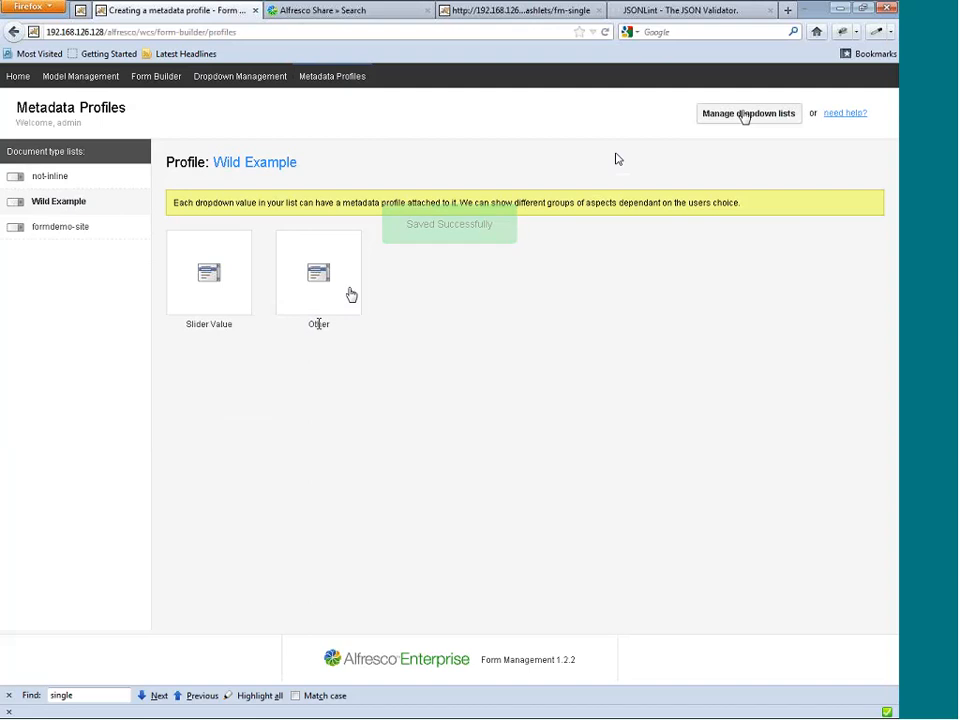
# Preview the form of the Slider Value profile.
pyautogui.click(201, 279)
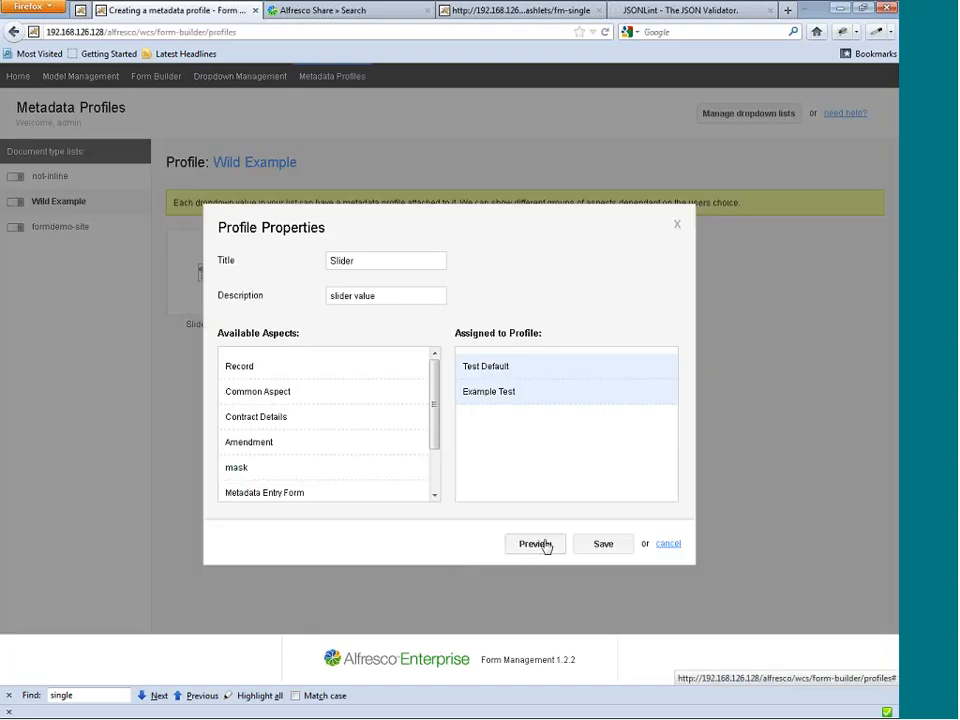
pyautogui.click(536, 542)
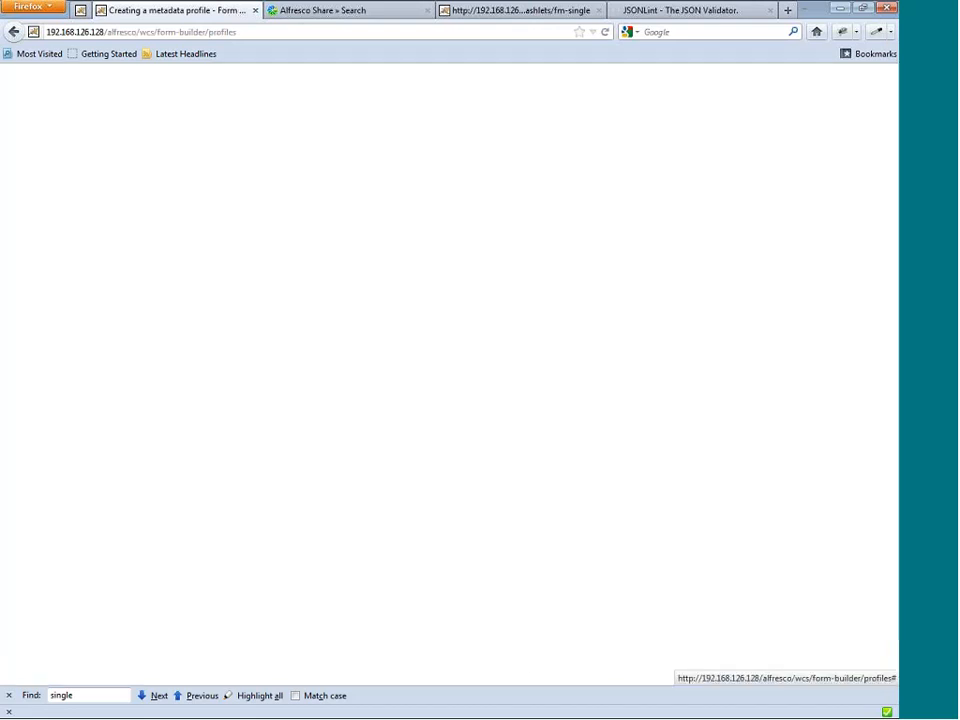
# Show the Slider Value form in the Wild Example previewer, switch the document type to Other, and return to Slider Value.
pyautogui.click(370, 171)
pyautogui.click(350, 199)
pyautogui.click(370, 171)
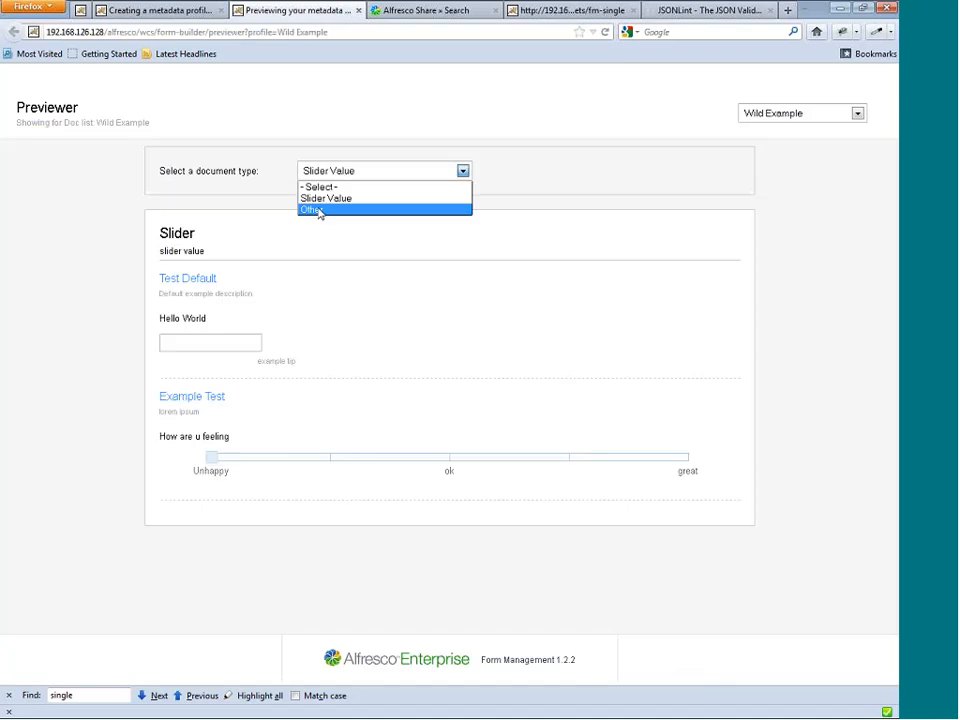
pyautogui.click(370, 210)
pyautogui.click(348, 171)
pyautogui.click(329, 200)
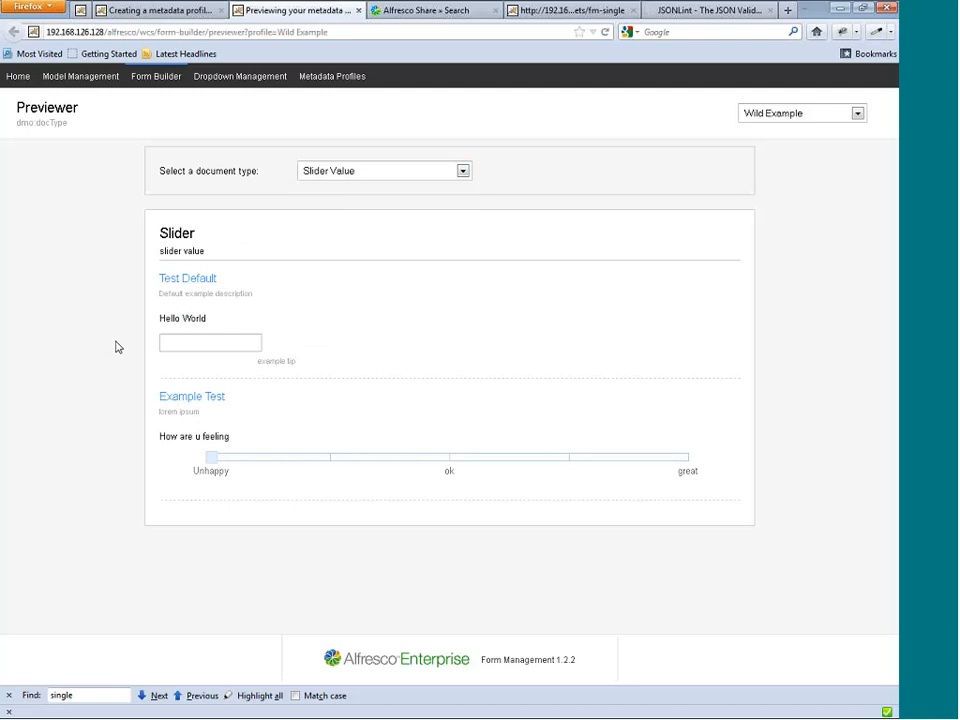
# Test the "How are u feeling" slider by moving it to mildly happy, on to could be better, and back to mildly happy.
pyautogui.moveTo(210, 457); pyautogui.dragTo(361, 459)
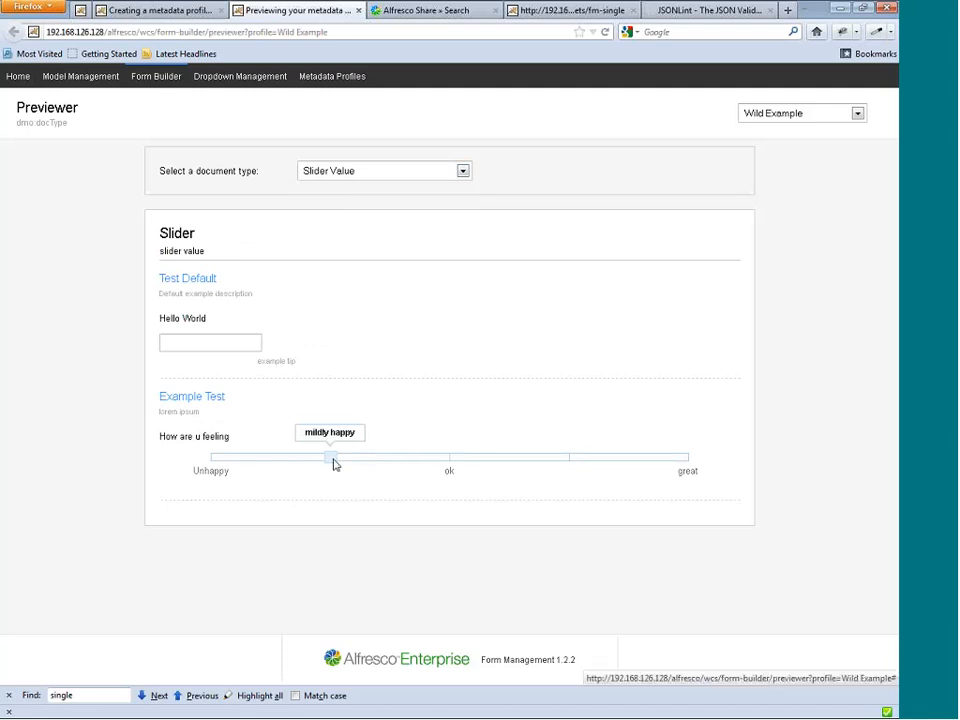
pyautogui.moveTo(332, 463); pyautogui.dragTo(617, 478)
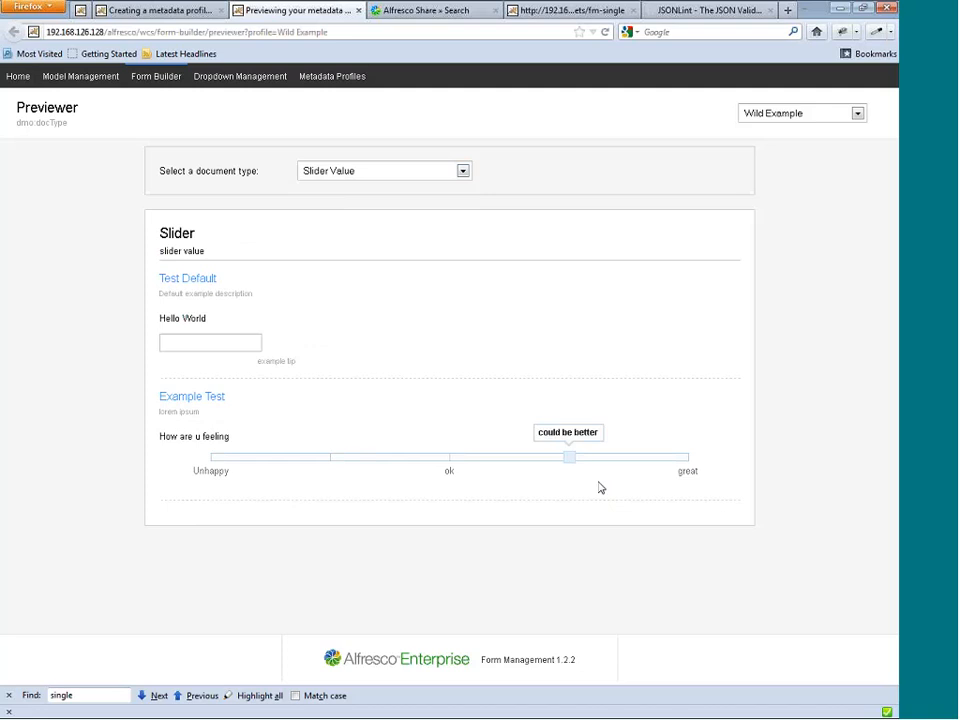
pyautogui.click(330, 457)
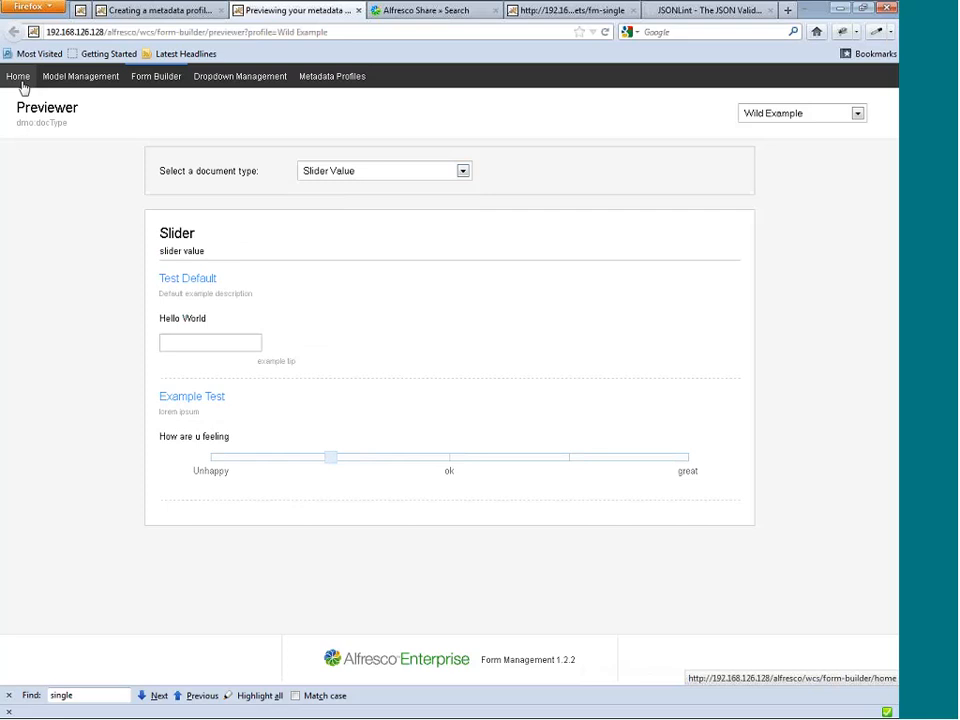
# Open the model management page.
pyautogui.click(101, 82)
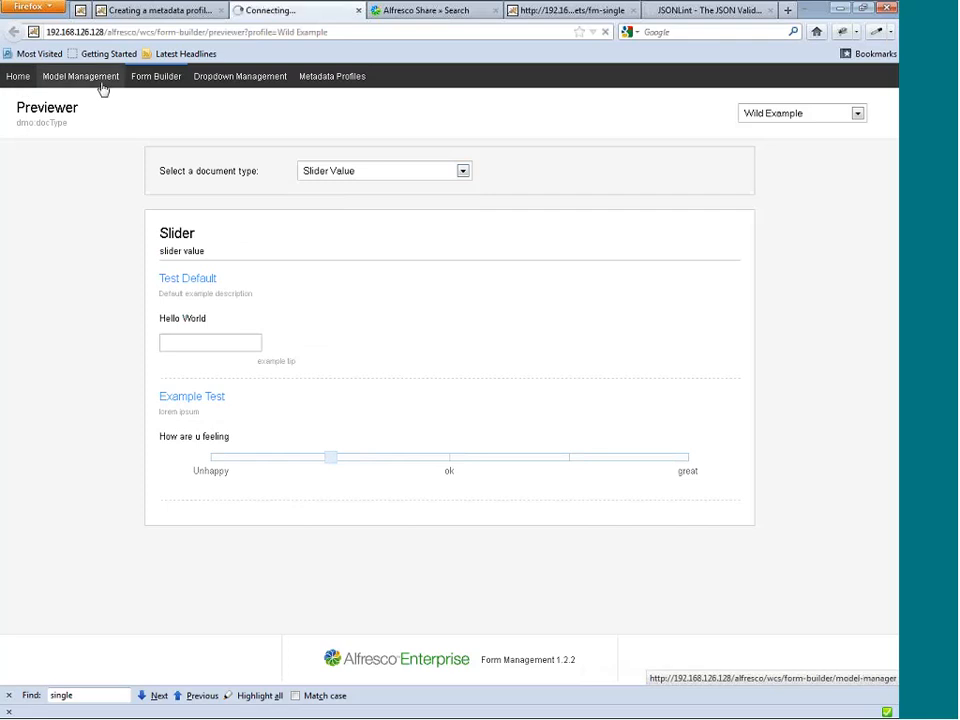
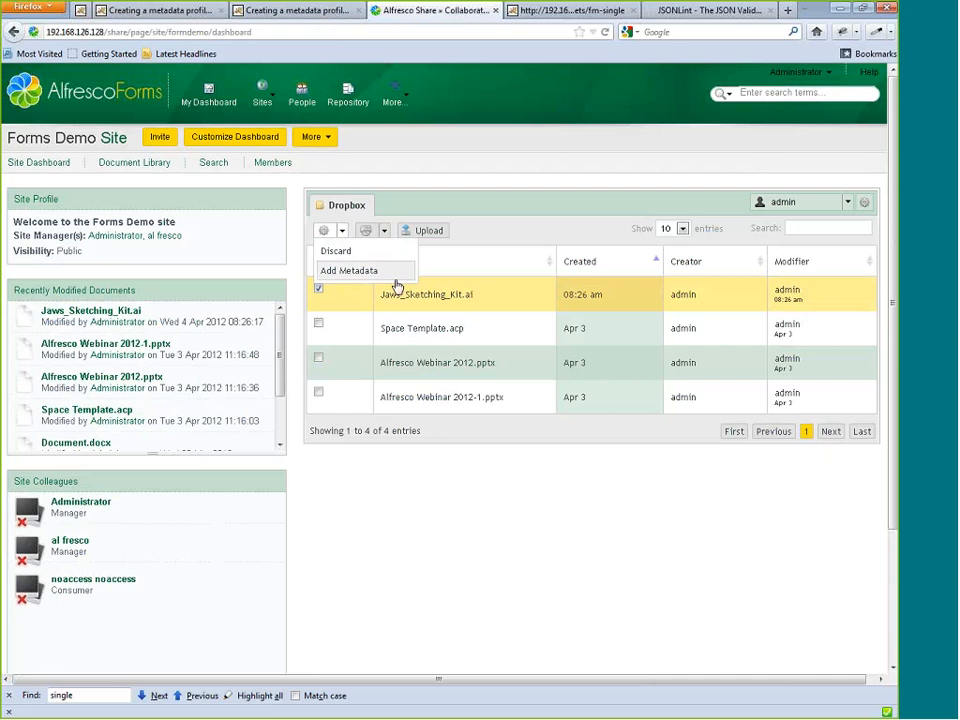
# Open the Add Metadata form for Jaws_Sketching_Kit.ai and view the Amendment document type's fields, followed by those for Contract.
pyautogui.click(392, 270)
pyautogui.click(407, 212)
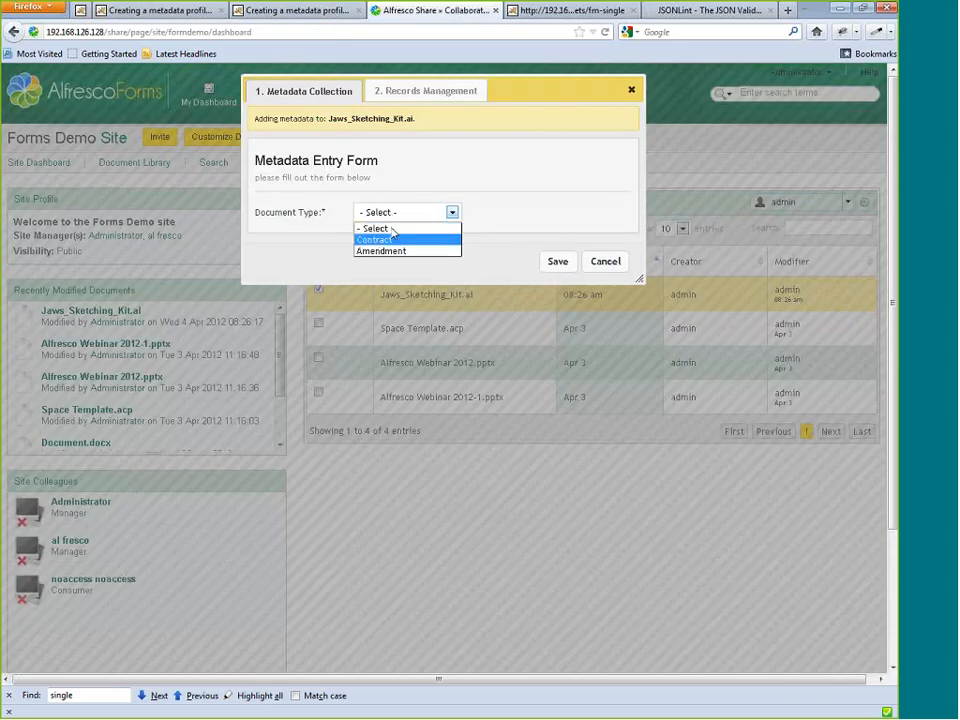
pyautogui.click(393, 251)
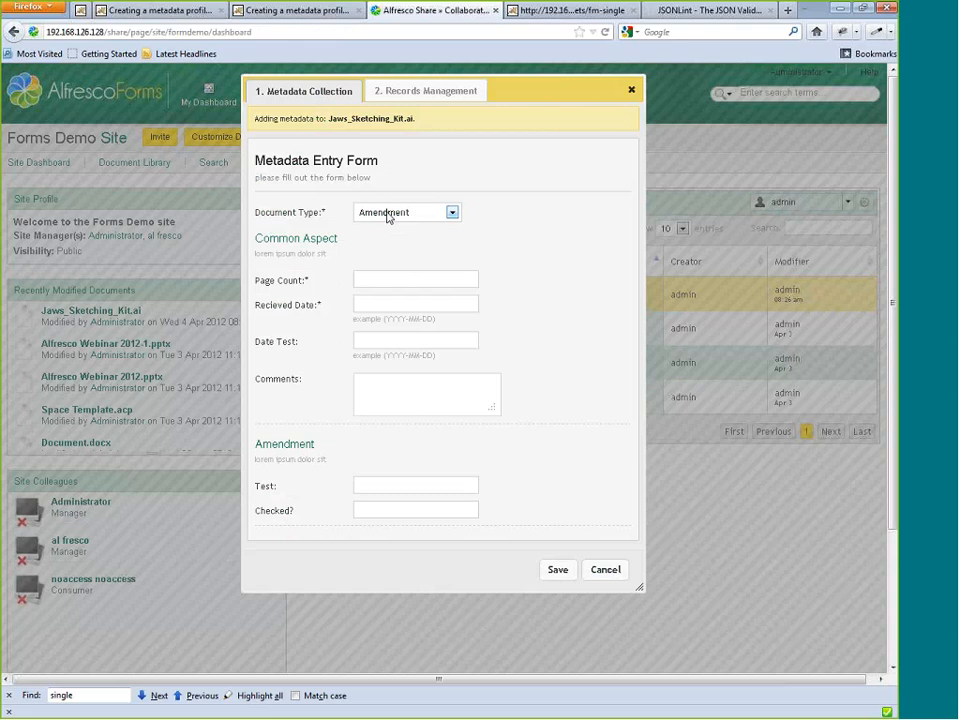
pyautogui.click(388, 214)
pyautogui.click(390, 240)
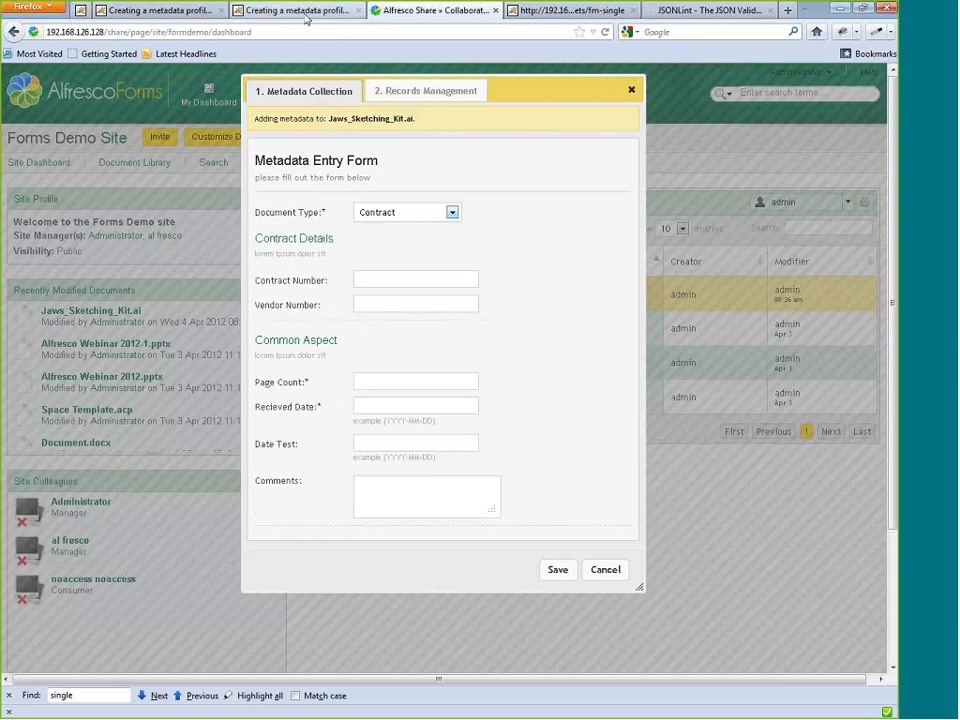
# In the form management site, assign the Test Default aspect first in the formdemo-site Contract profile and save the profile.
pyautogui.click(837, 12)
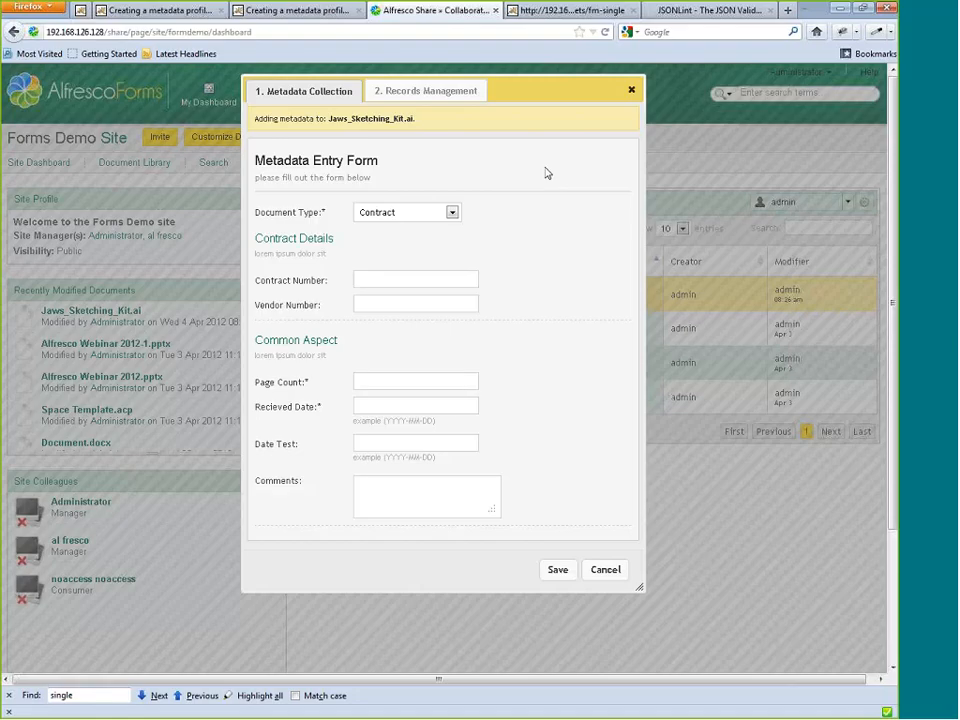
pyautogui.click(262, 12)
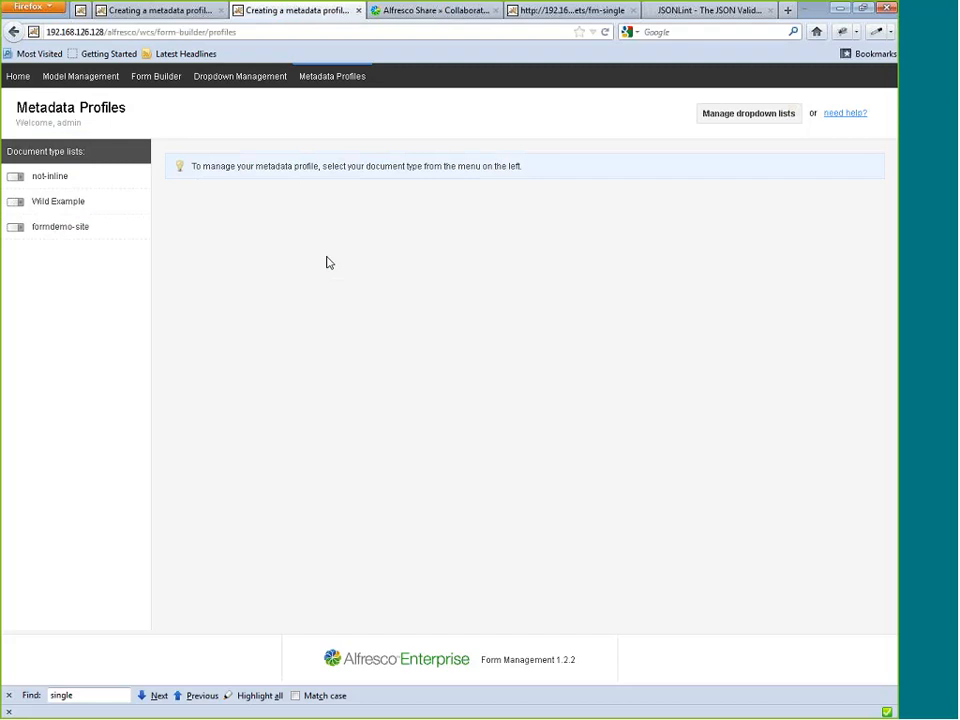
pyautogui.click(60, 228)
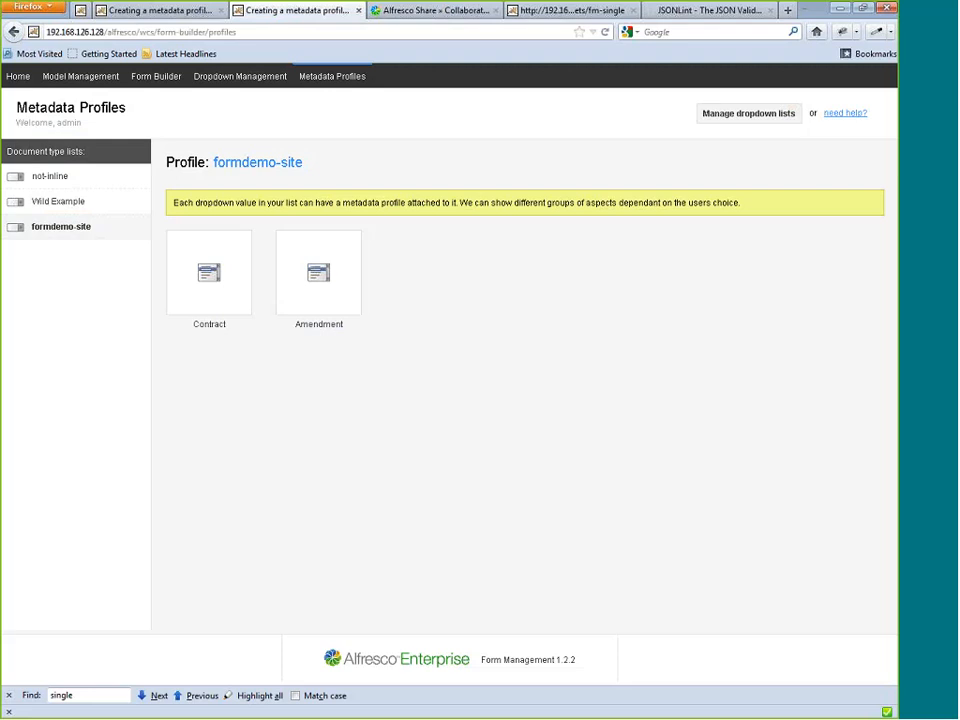
pyautogui.click(203, 275)
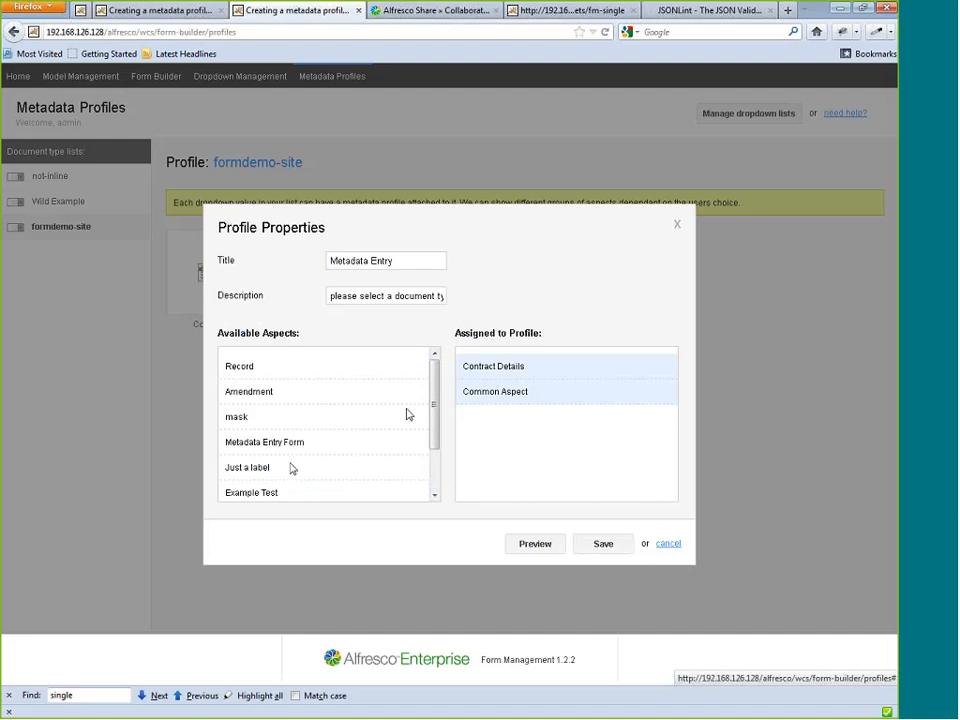
pyautogui.moveTo(433, 412); pyautogui.dragTo(433, 468)
pyautogui.moveTo(236, 480); pyautogui.dragTo(506, 369)
pyautogui.click(603, 544)
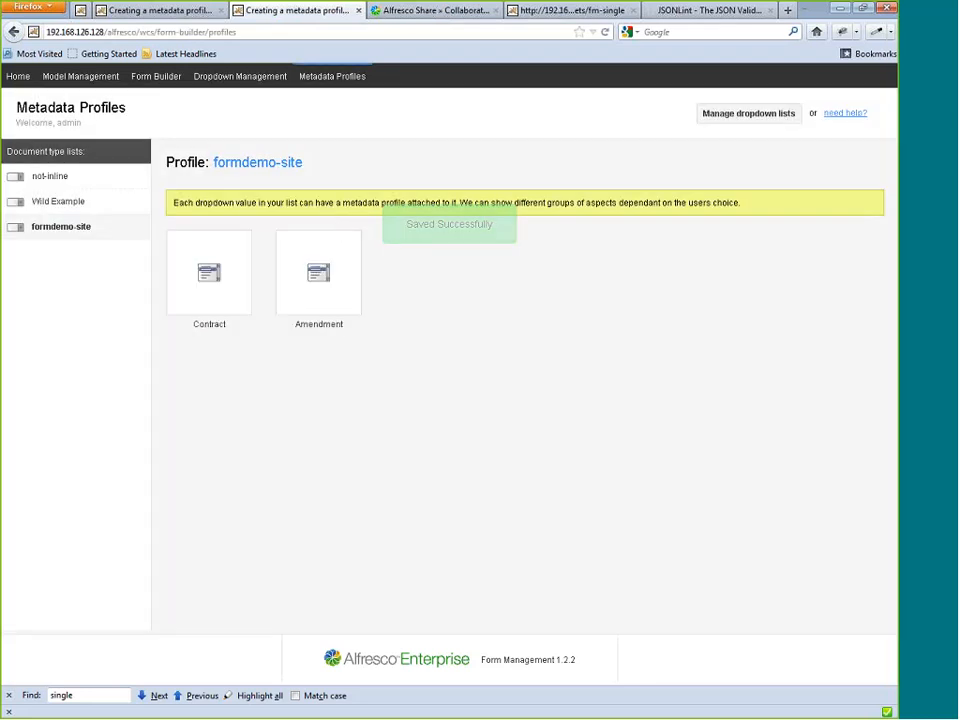
# Back on the Alfresco Share dashboard, reopen the metadata form for Jaws_Sketching_Kit.ai and examine the Contract type's Test Default section.
pyautogui.click(436, 11)
pyautogui.click(631, 89)
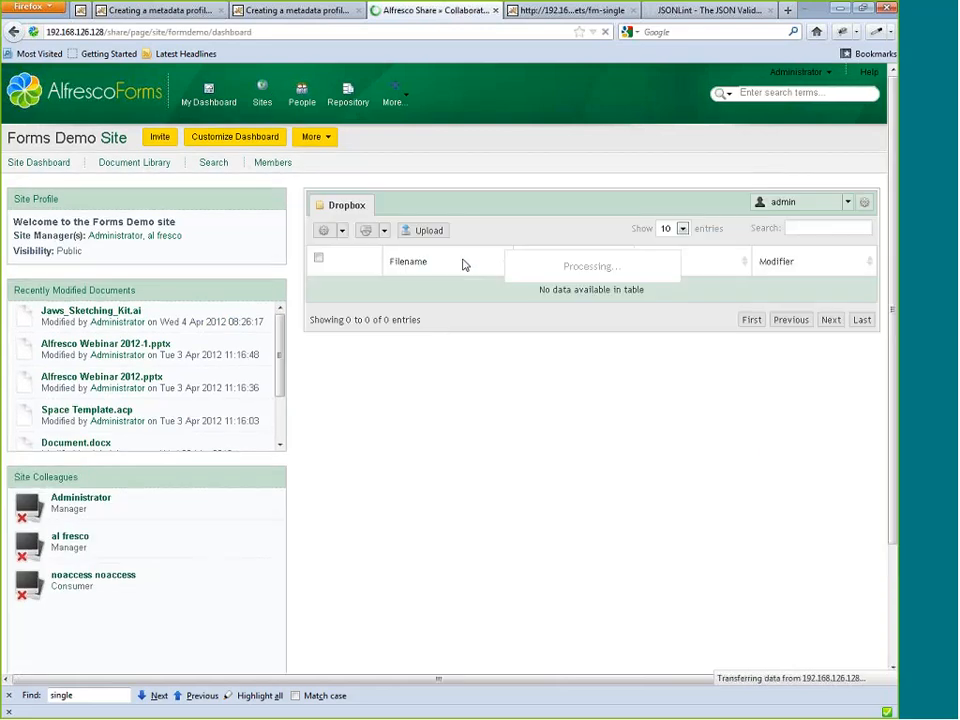
pyautogui.click(319, 289)
pyautogui.click(341, 231)
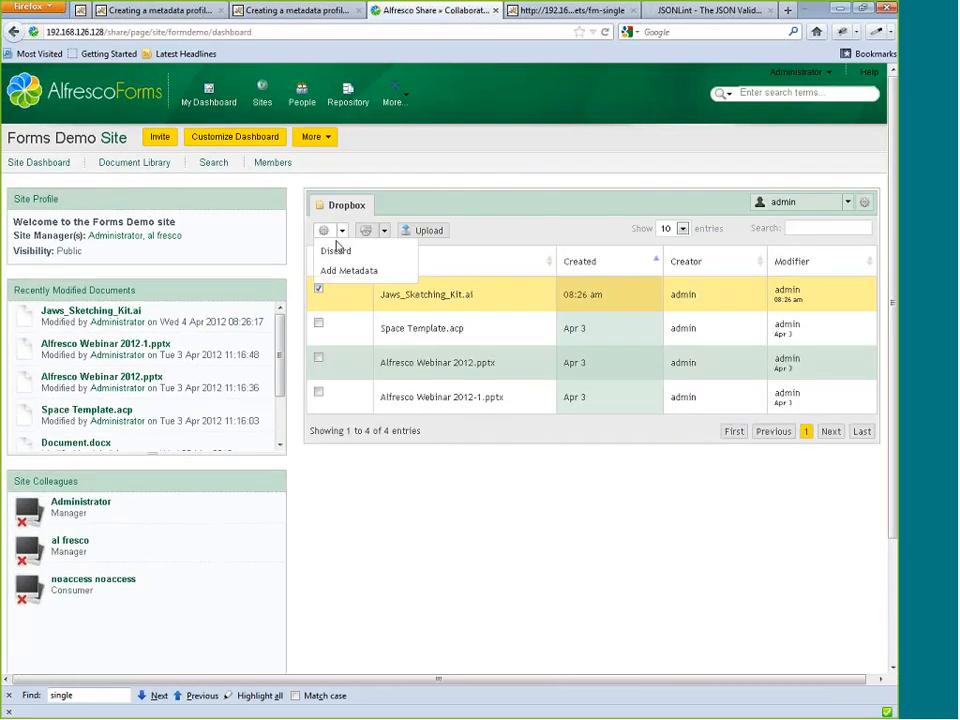
pyautogui.click(416, 268)
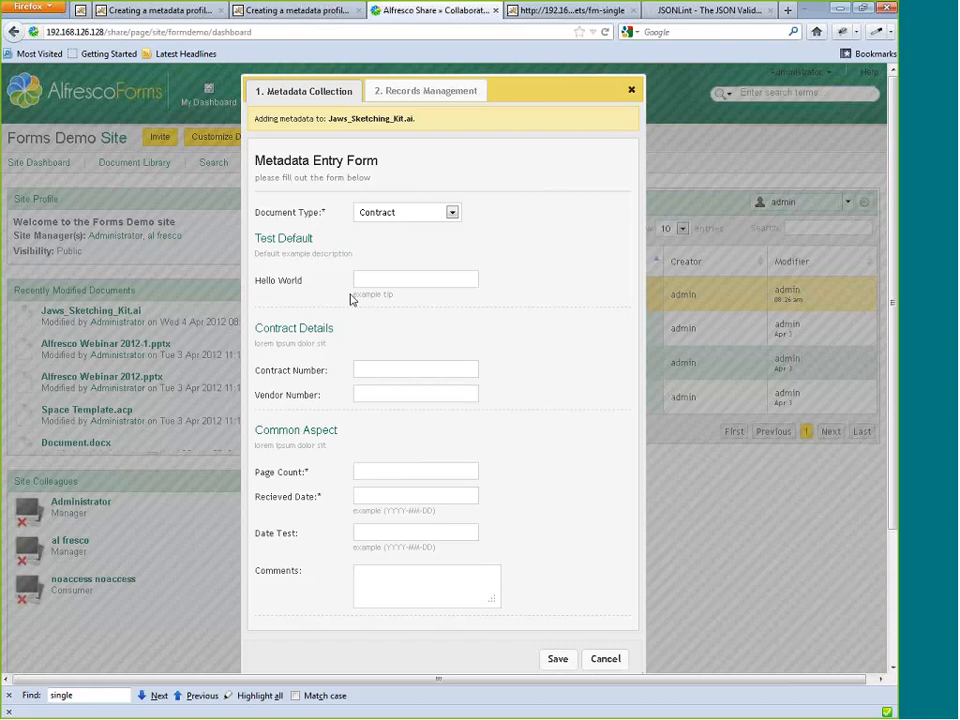
pyautogui.moveTo(349, 297); pyautogui.dragTo(264, 285)
pyautogui.click(562, 290)
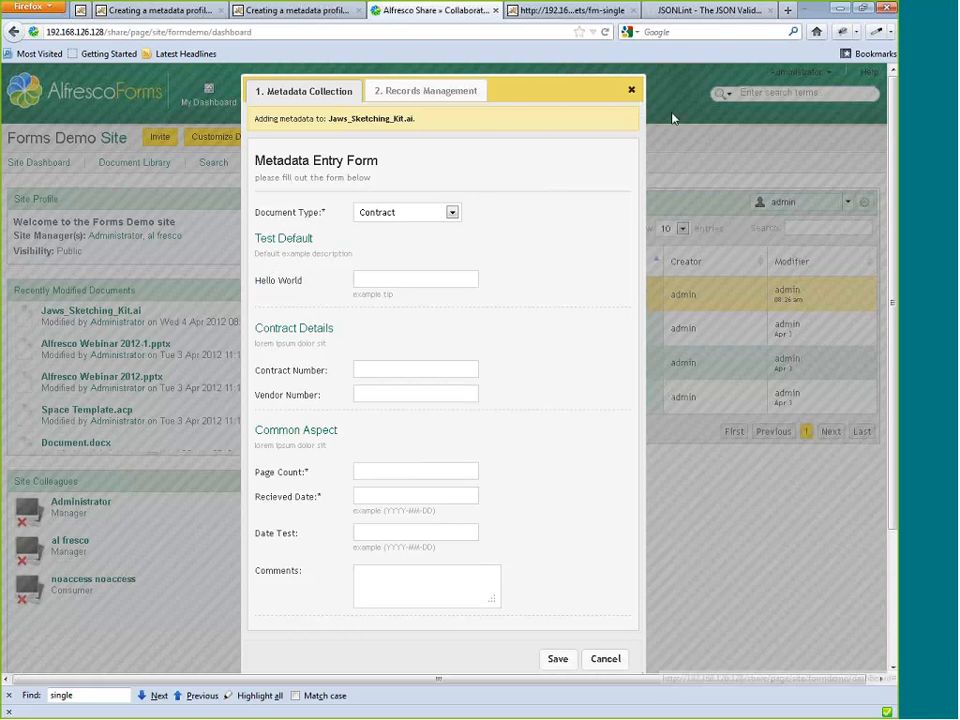
# Show the Amendment document type's fields in the metadata form, and close the form.
pyautogui.click(418, 217)
pyautogui.click(417, 246)
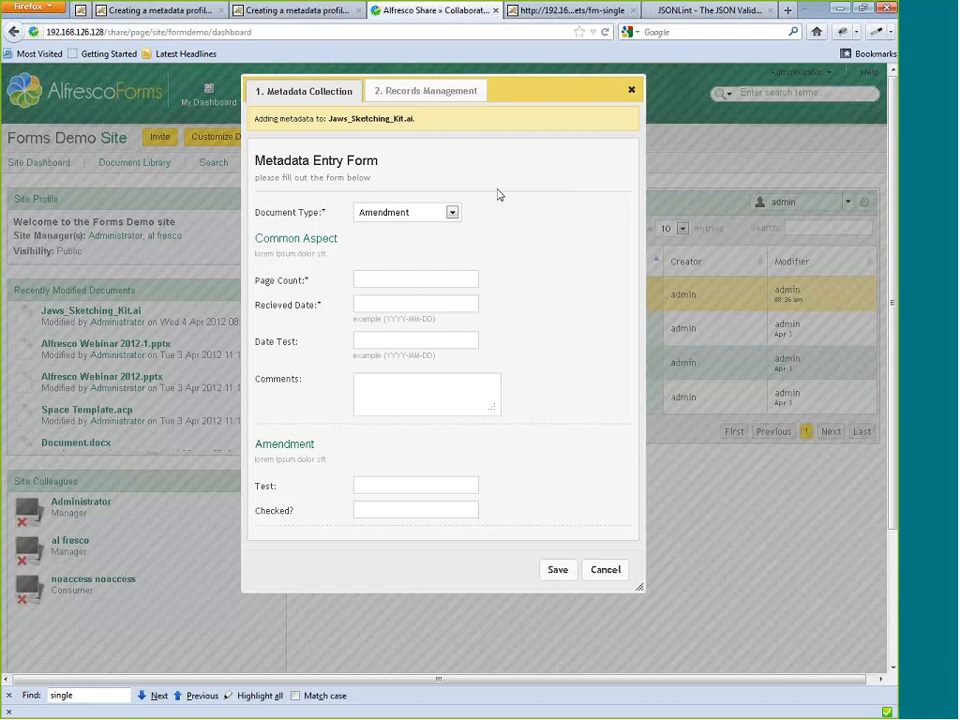
pyautogui.click(450, 212)
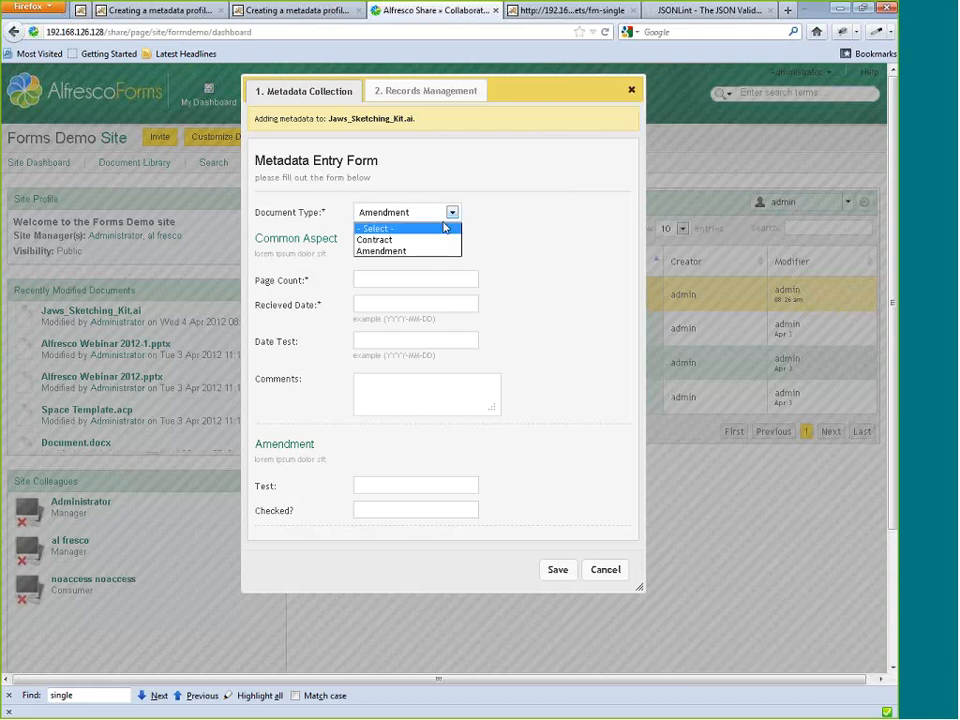
pyautogui.click(435, 251)
pyautogui.click(631, 90)
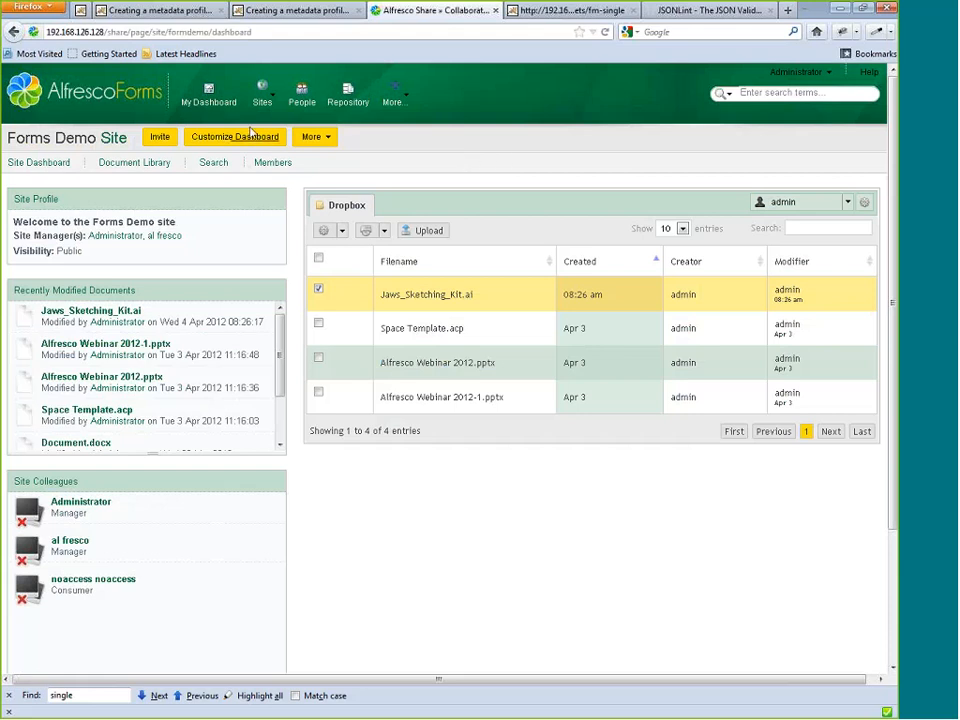
# Open the formdemo-site dropdown in Dropdown Management and check the options in its example list.
pyautogui.click(249, 14)
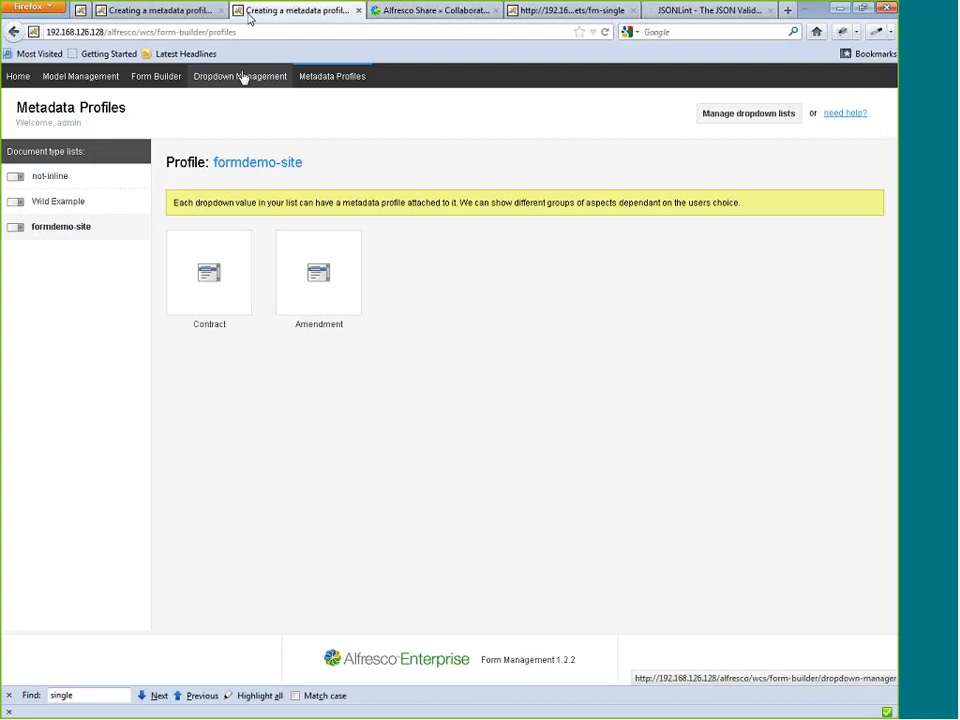
pyautogui.click(241, 77)
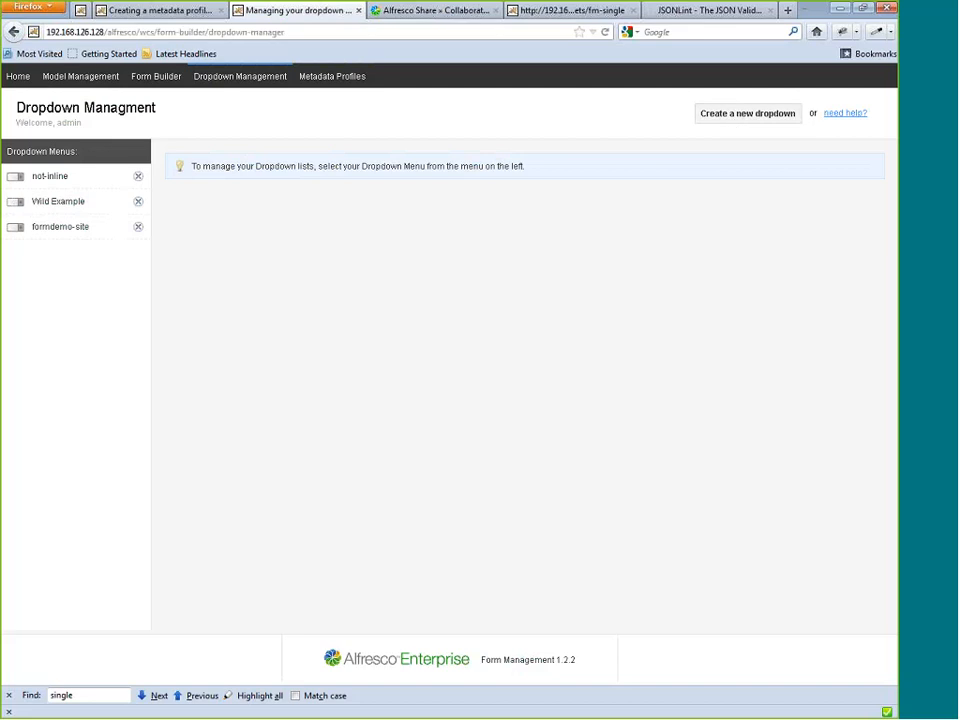
pyautogui.click(78, 229)
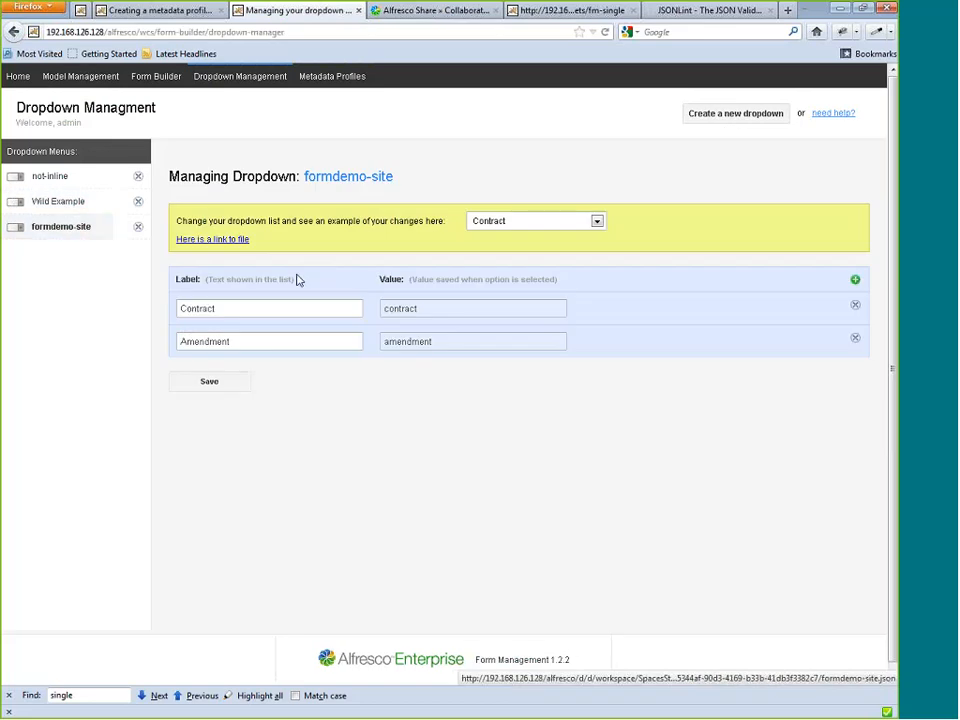
pyautogui.click(497, 220)
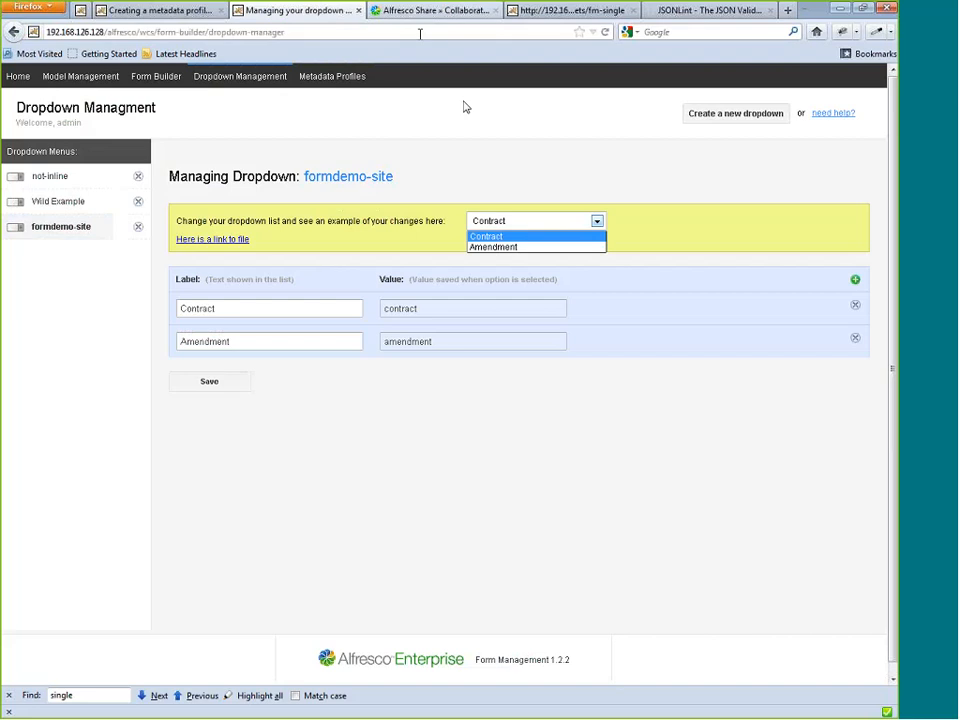
pyautogui.click(490, 190)
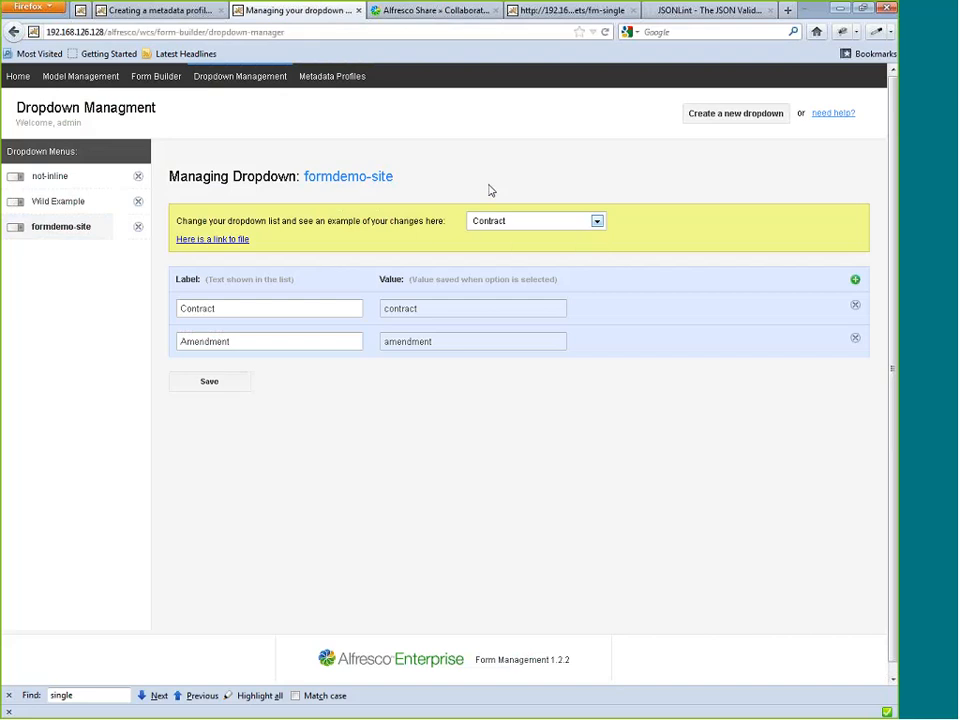
# Add an option labelled "Test" with the value "test" to the formdemo-site dropdown and save the list.
pyautogui.click(855, 280)
pyautogui.click(281, 369)
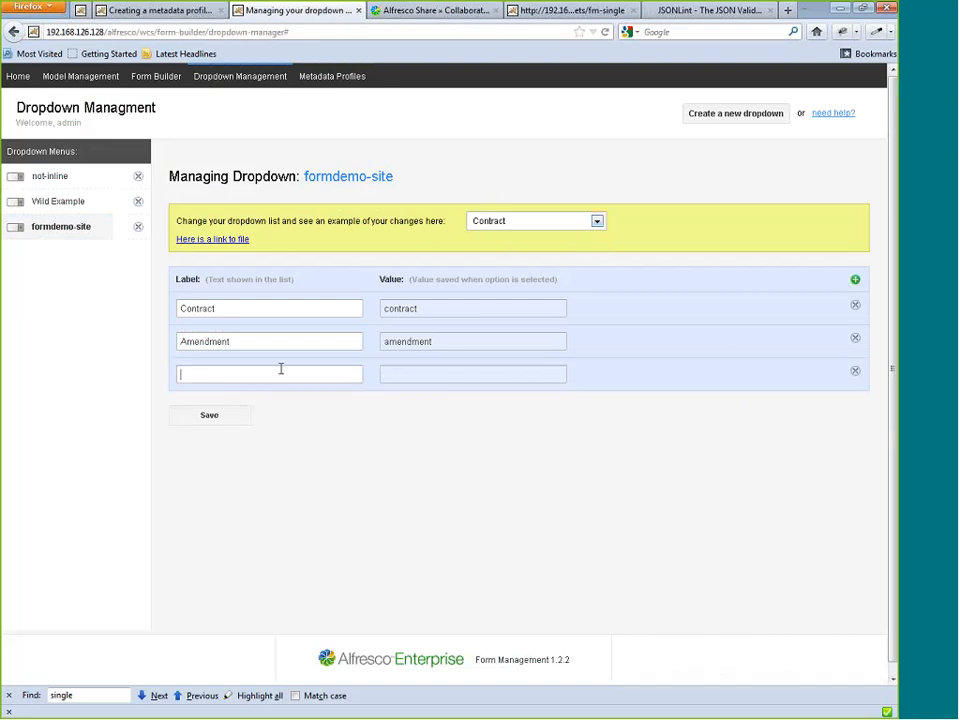
pyautogui.write('Test')
pyautogui.press('Tab')
pyautogui.write('test')
pyautogui.click(231, 420)
pyautogui.moveTo(242, 312); pyautogui.dragTo(177, 302)
pyautogui.click(298, 478)
pyautogui.doubleClick(245, 376)
pyautogui.click(246, 376)
pyautogui.click(210, 414)
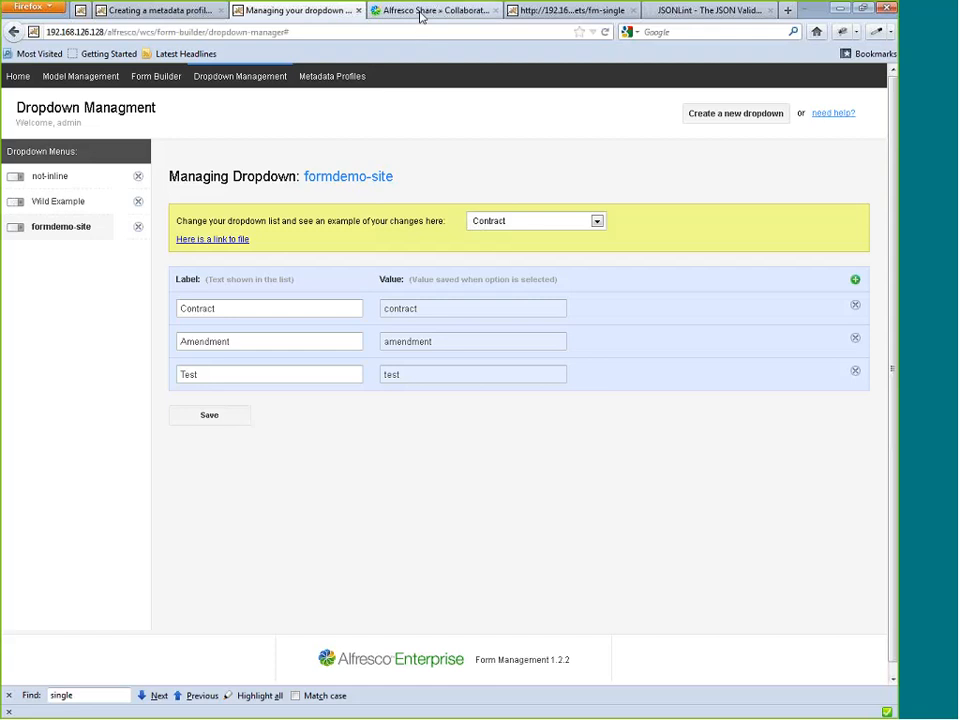
# Reload the Share dashboard, open the metadata form for Jaws_Sketching_Kit.ai, and set its document type to Contract.
pyautogui.click(421, 16)
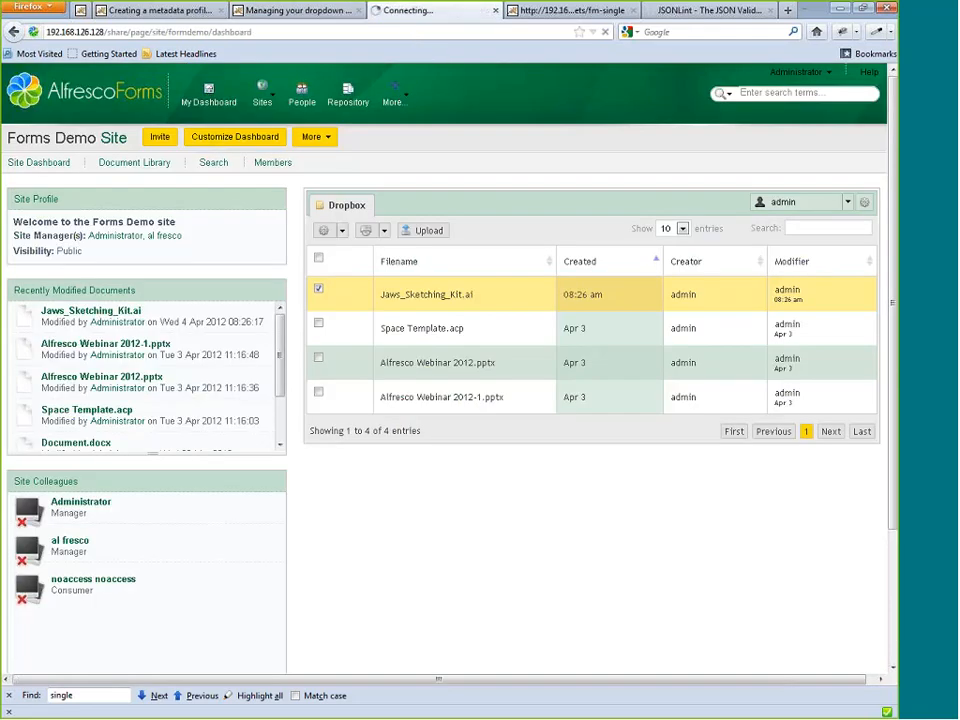
pyautogui.click(340, 231)
pyautogui.click(349, 270)
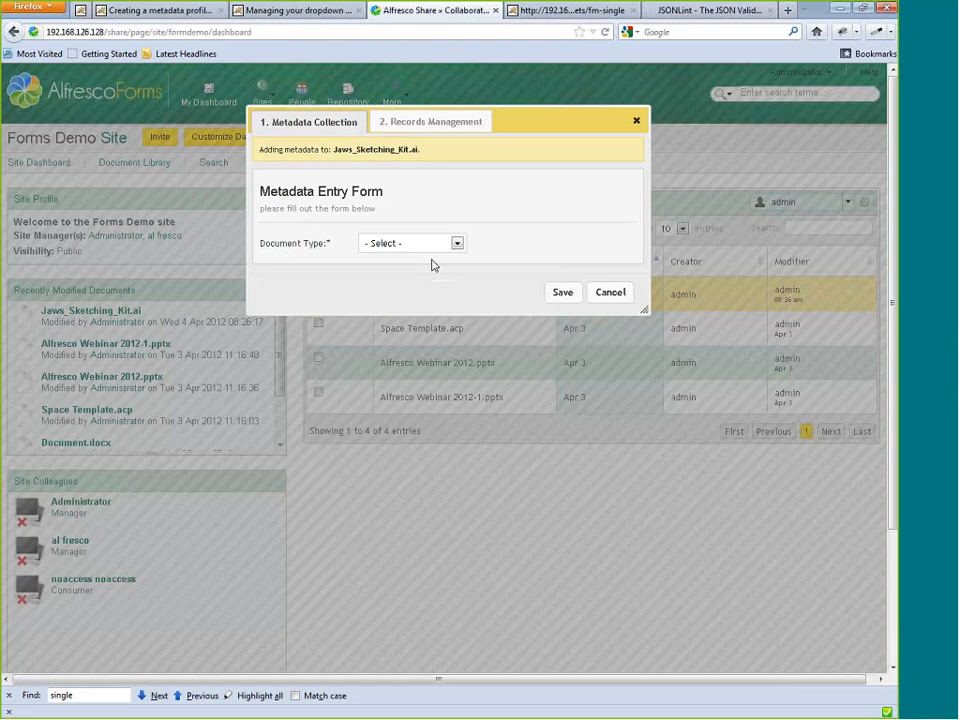
pyautogui.click(430, 255)
pyautogui.click(410, 281)
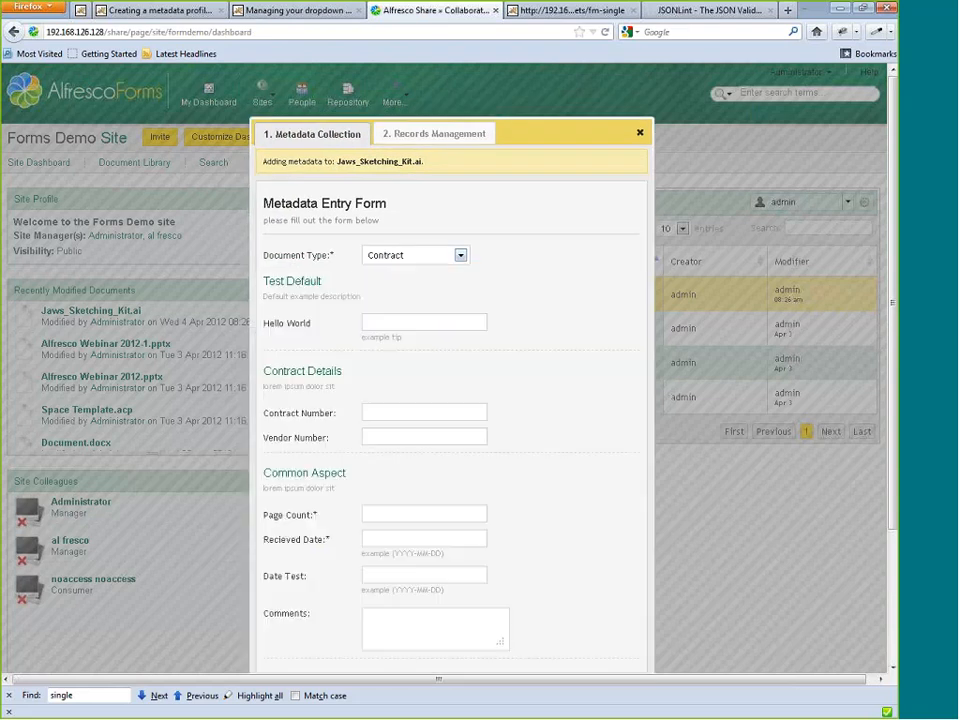
# Return to the formdemo-site dropdown in Dropdown Management and examine its name.
pyautogui.click(279, 12)
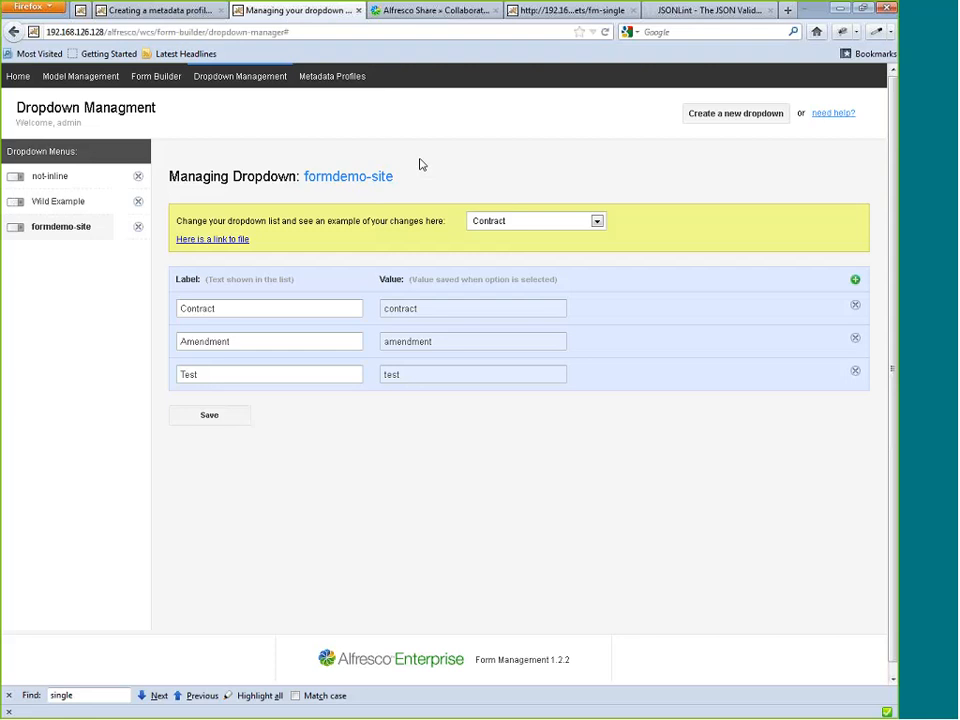
pyautogui.moveTo(396, 177); pyautogui.dragTo(316, 193)
pyautogui.click(305, 176)
# Close the Wild Example profile properties and open the Common Aspect form in Form Builder.
pyautogui.click(186, 12)
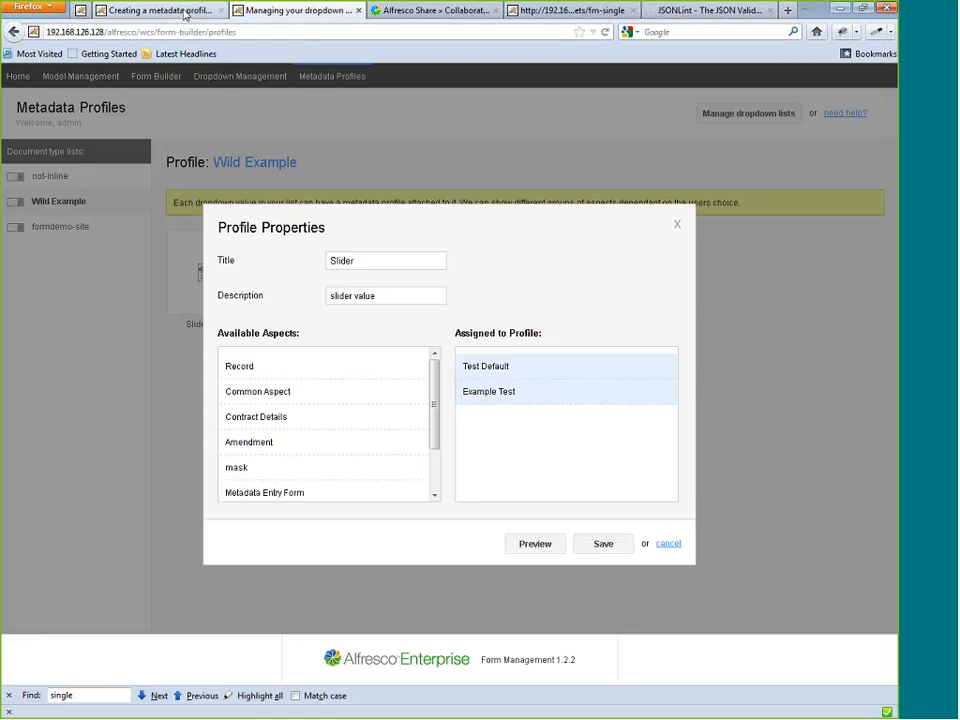
pyautogui.press('Escape')
pyautogui.click(150, 82)
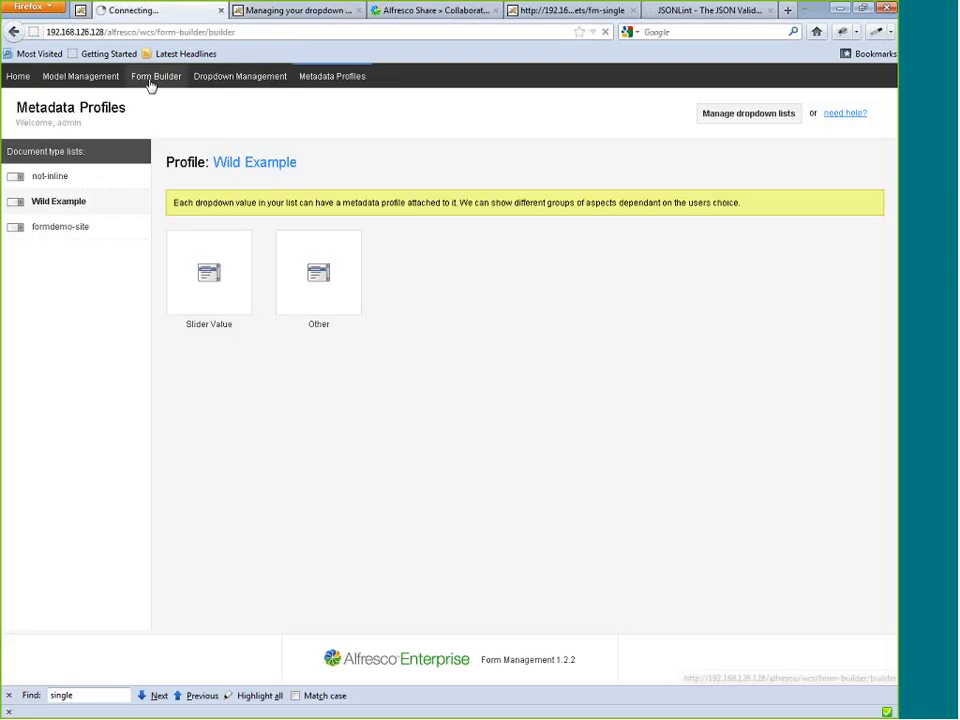
pyautogui.click(60, 236)
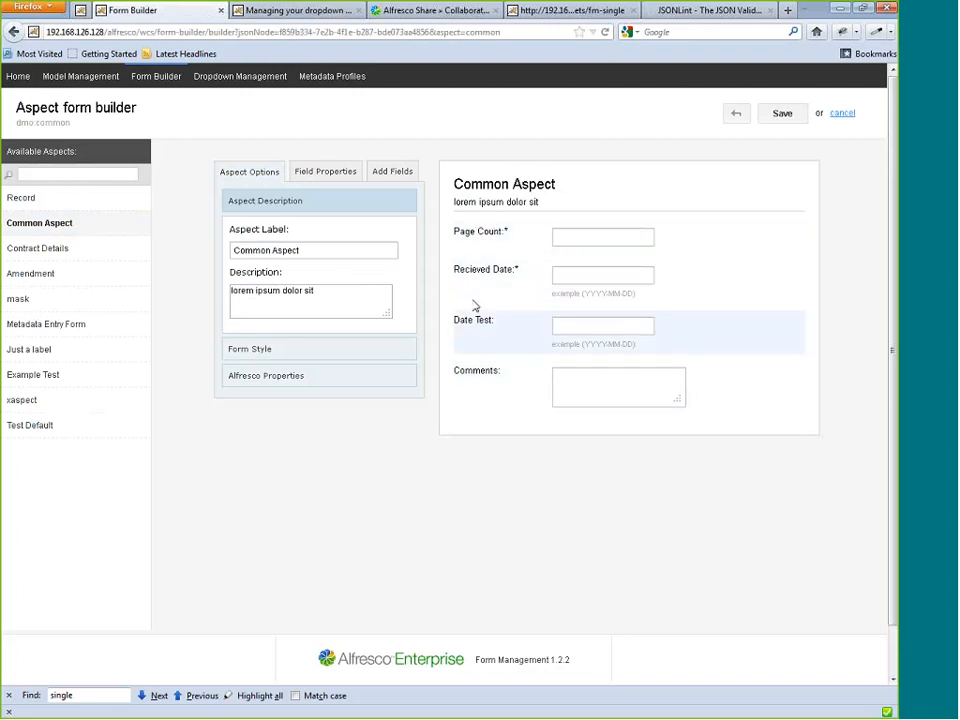
# Try replacing the Page Count field's label with "dfg", and restore the label as "Page Count:".
pyautogui.click(478, 244)
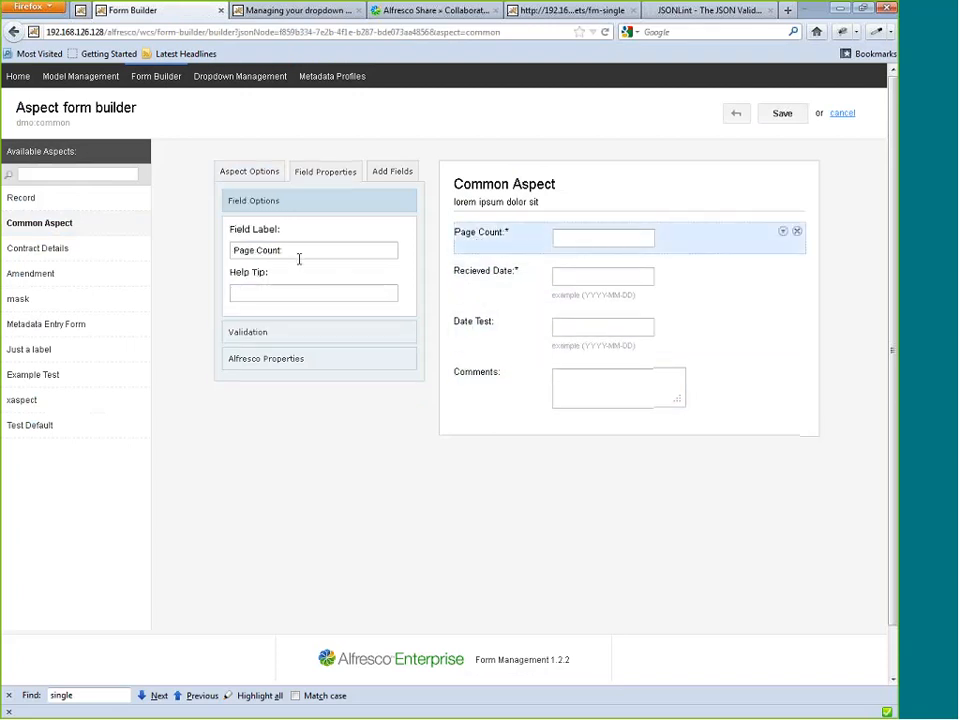
pyautogui.moveTo(298, 252); pyautogui.dragTo(170, 244)
pyautogui.write('dfg')
pyautogui.hotkey('ctrl', 'z')
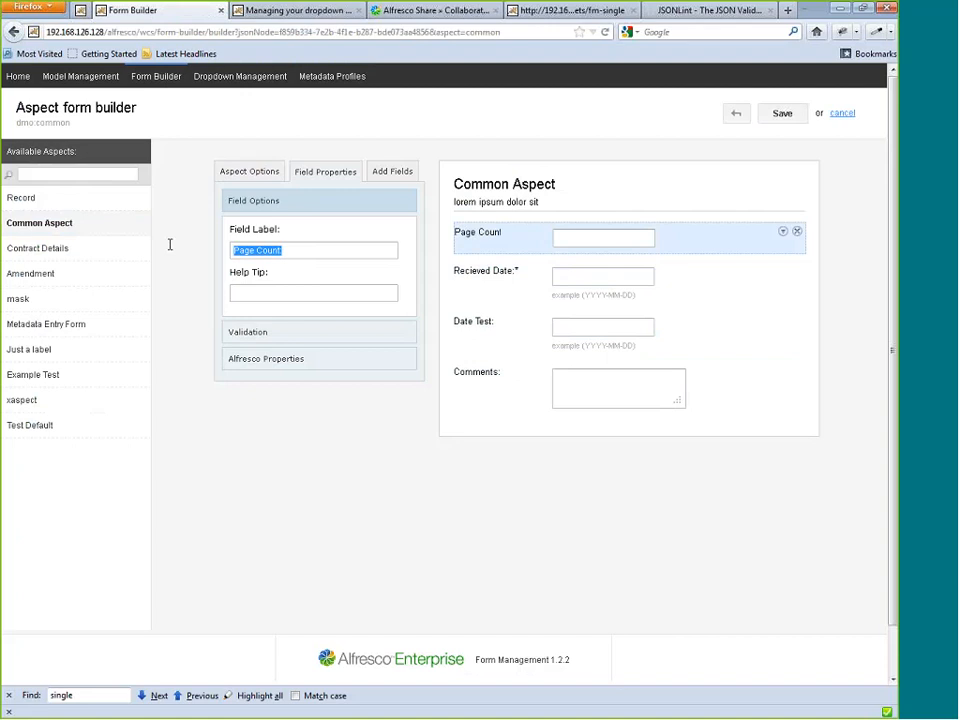
pyautogui.press('End')
pyautogui.write(':')
pyautogui.click(298, 12)
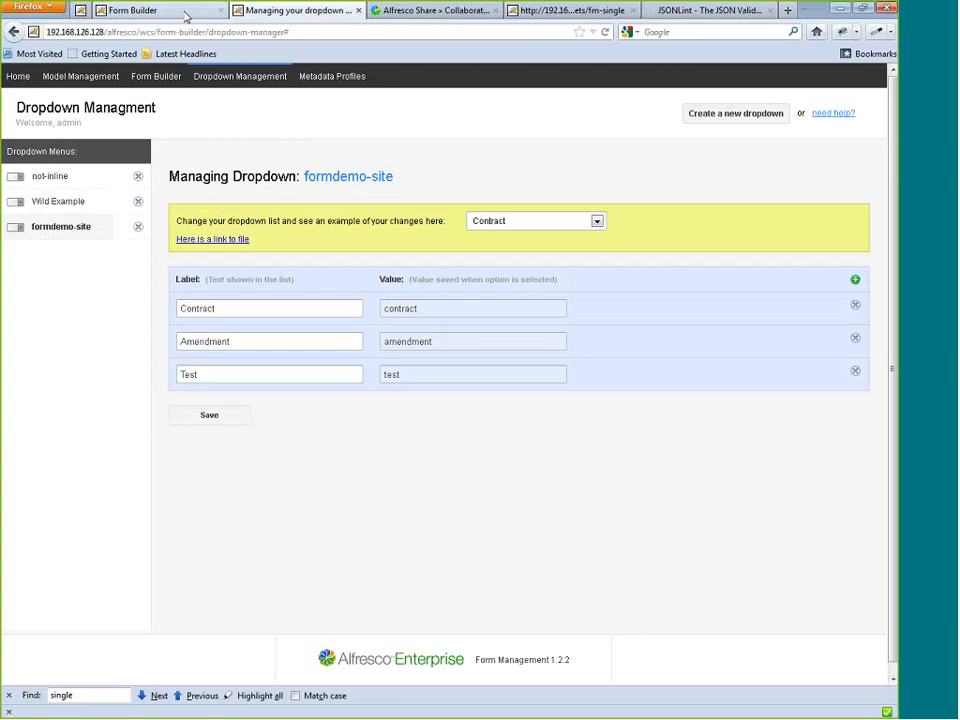
pyautogui.click(185, 14)
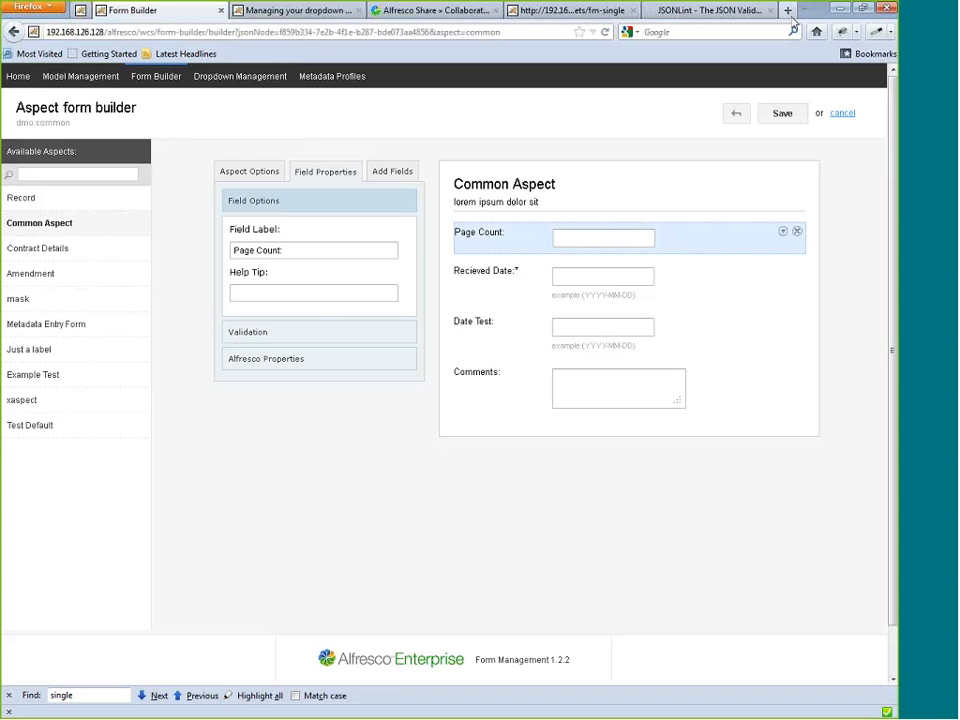
# Open Alfresco Explorer in a new browser tab and go to the Constraints space under Data Dictionary > Models.
pyautogui.click(789, 12)
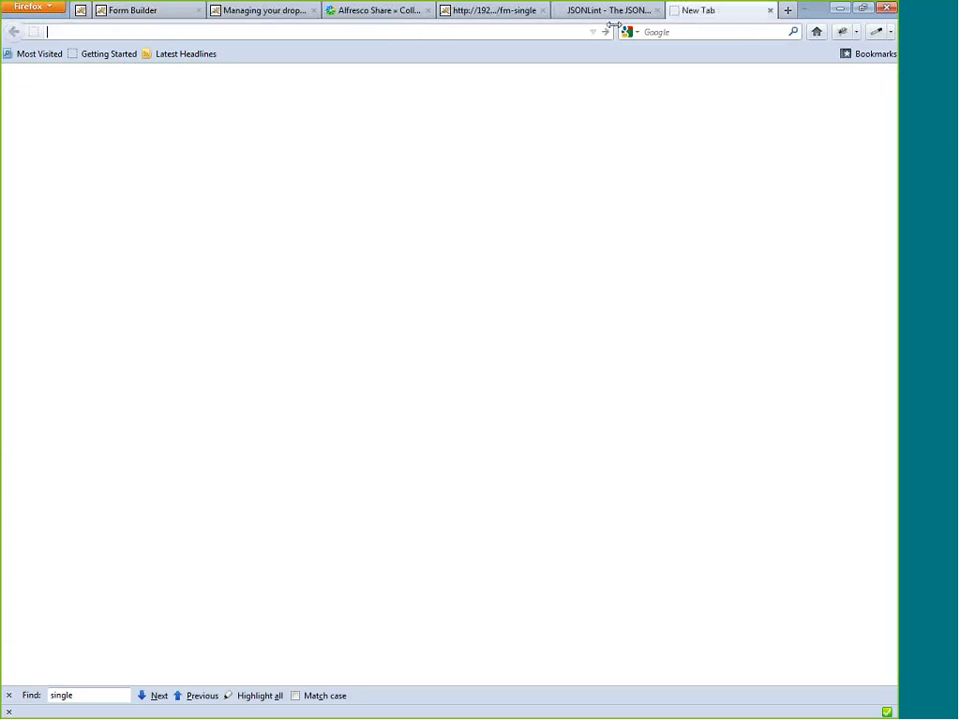
pyautogui.click(262, 10)
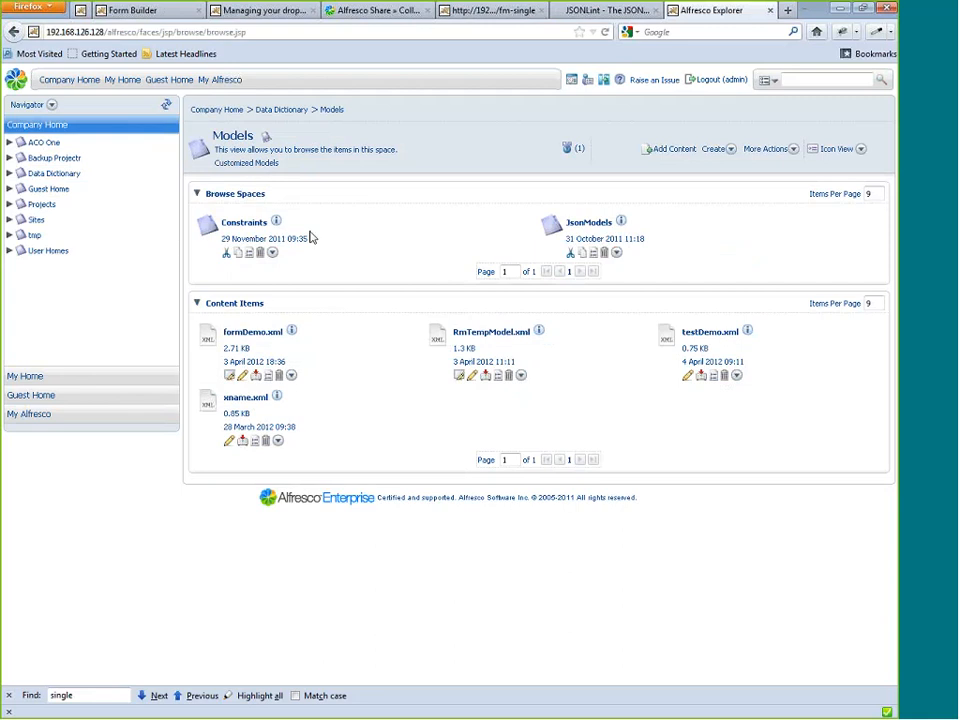
pyautogui.click(248, 224)
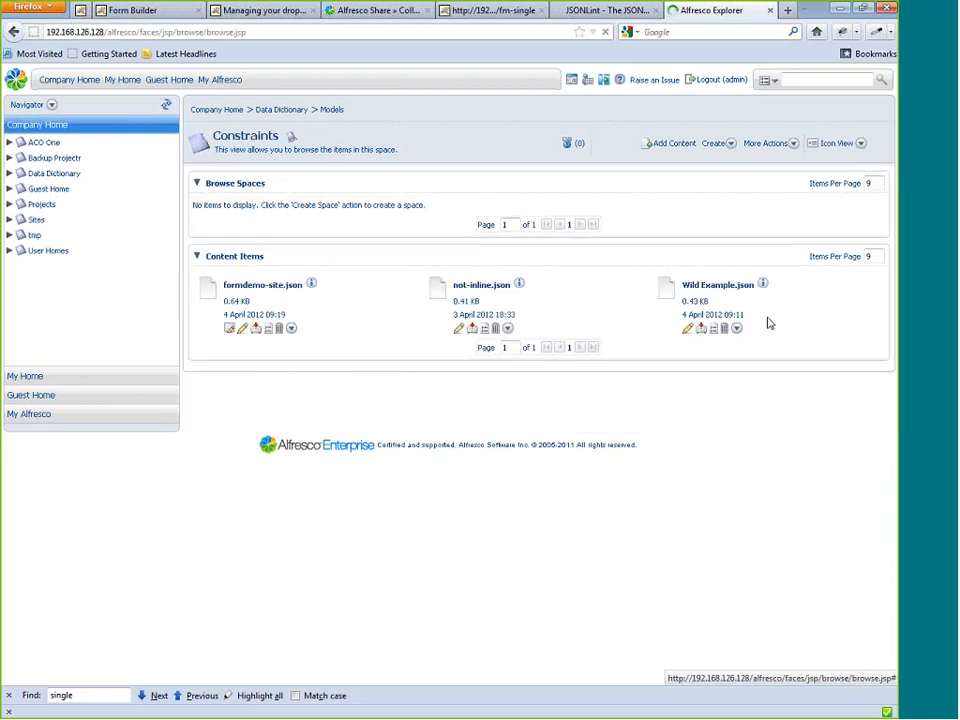
# Open testDemo.json from the JsonModels space under Models and validate its full content in JSONLint.
pyautogui.click(332, 111)
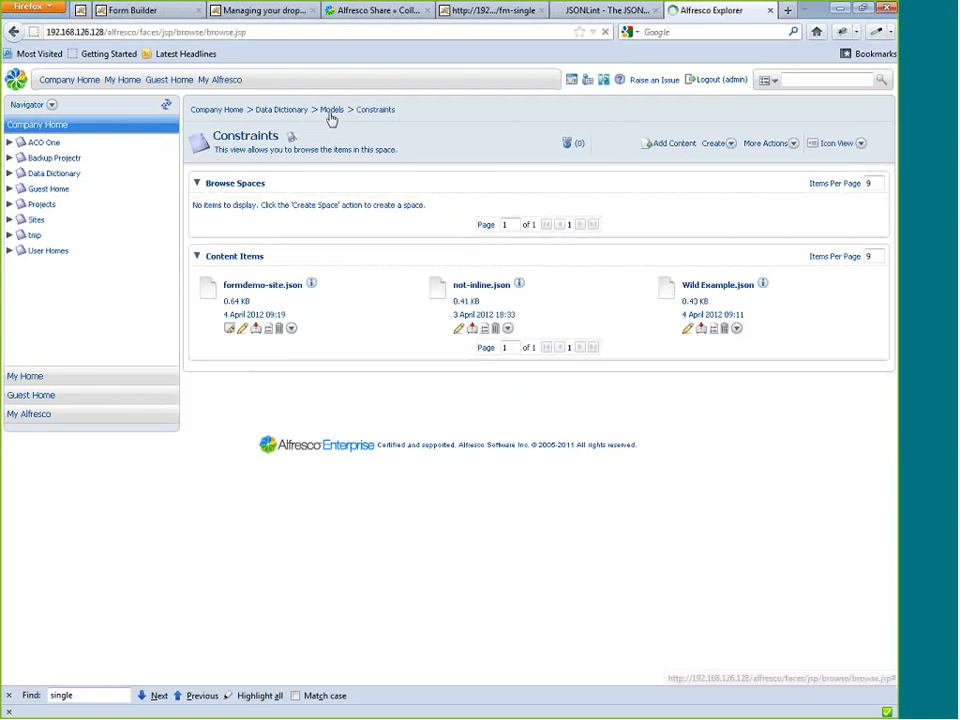
pyautogui.click(579, 231)
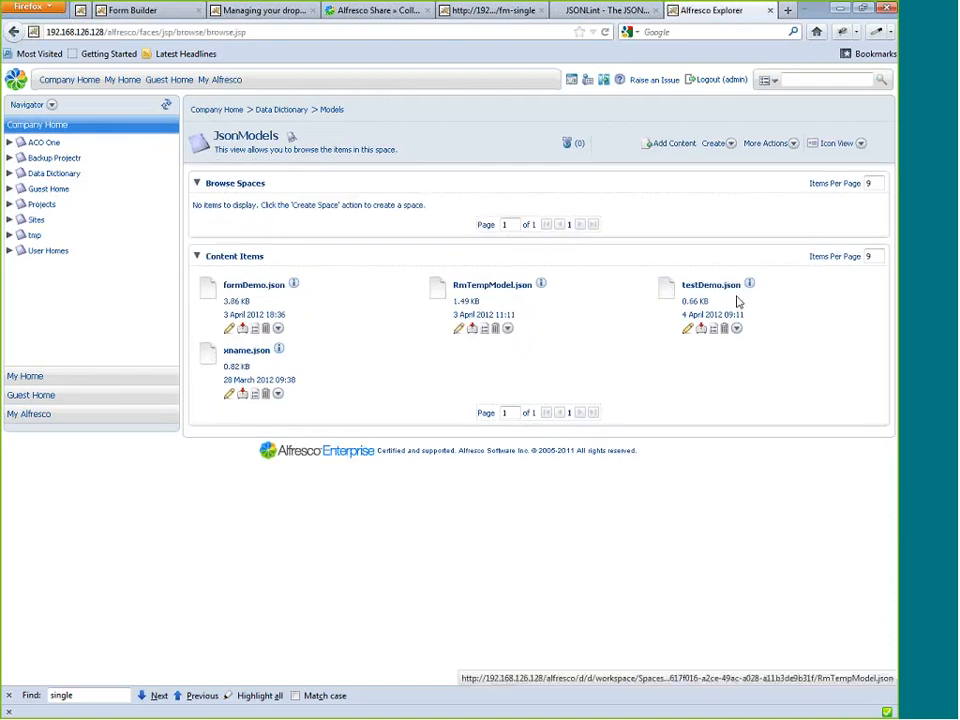
pyautogui.click(703, 287)
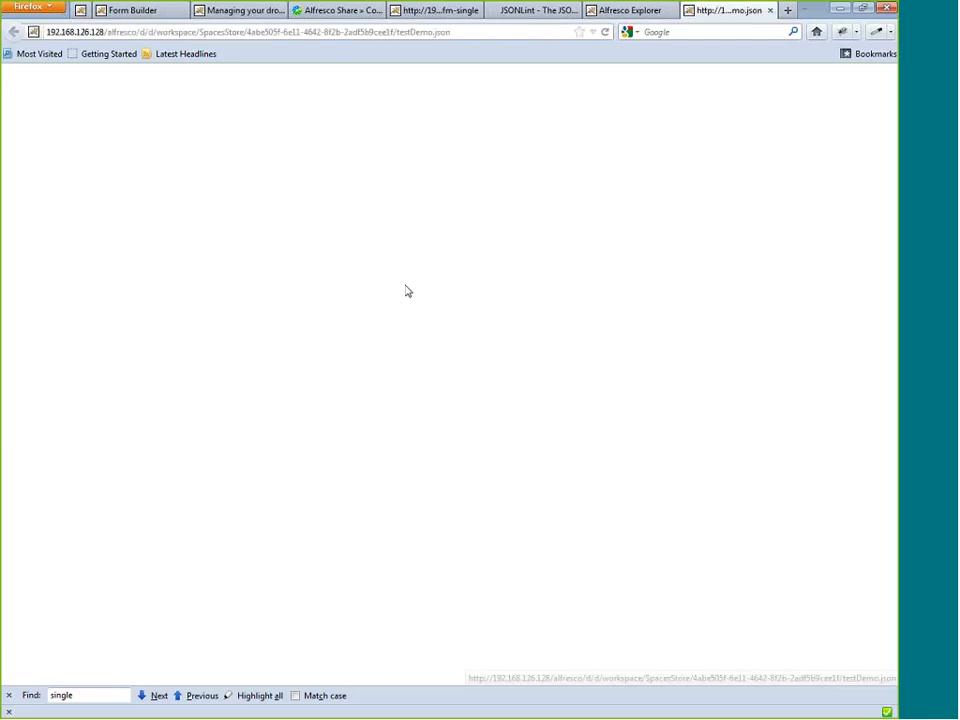
pyautogui.hotkey('ctrl', 'a')
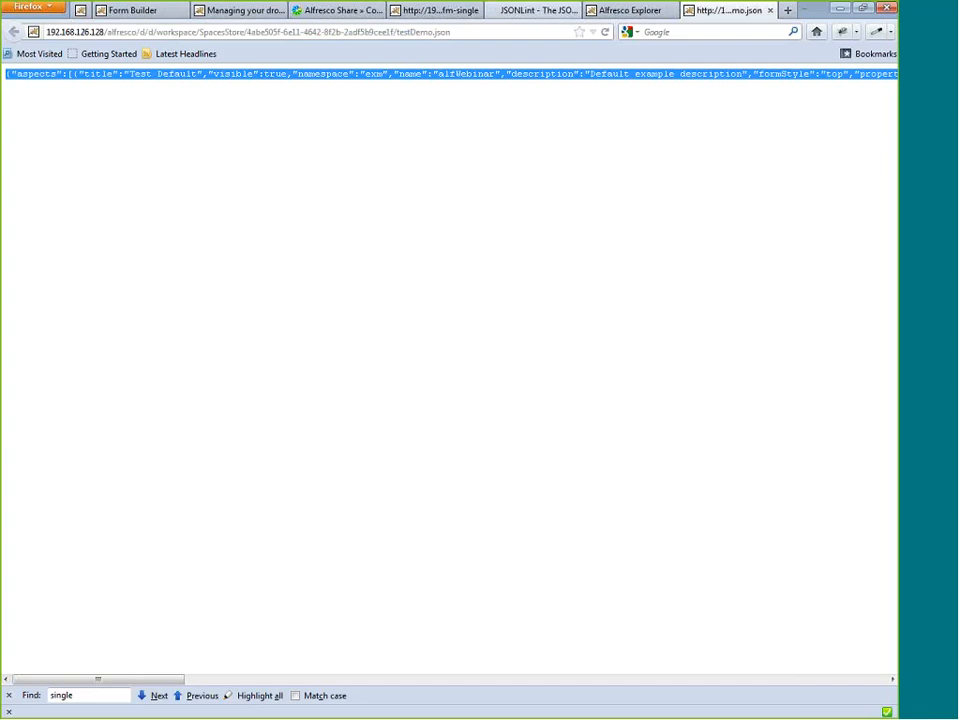
pyautogui.click(538, 10)
# Examine the Hello World property's attributes and the model's namespaces, description and imports in the validated JSON.
pyautogui.doubleClick(303, 266)
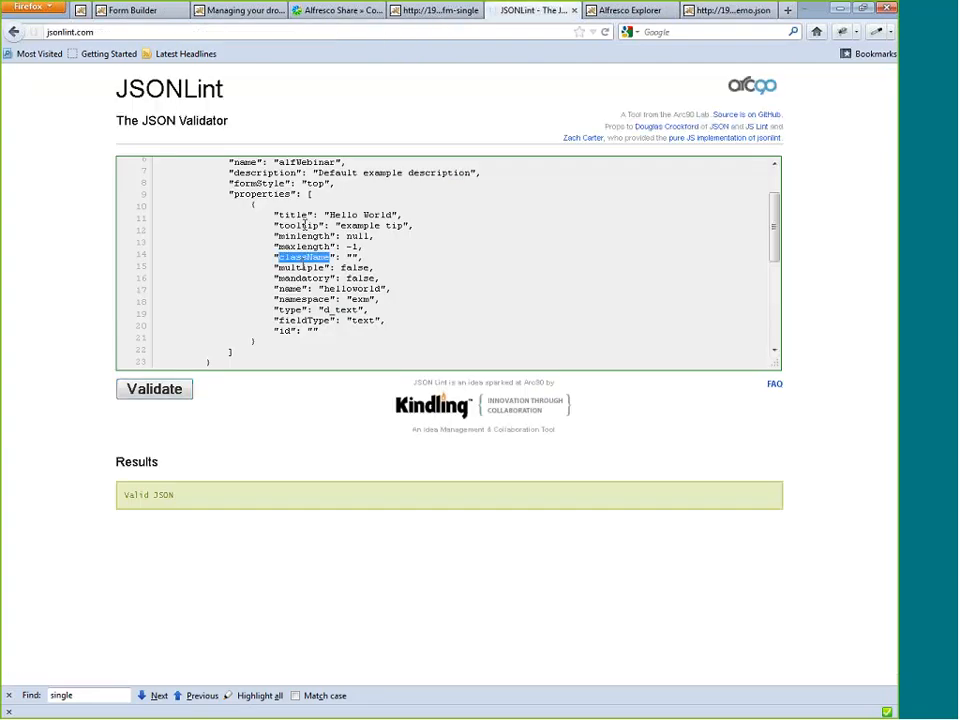
pyautogui.click(303, 268)
pyautogui.doubleClick(303, 267)
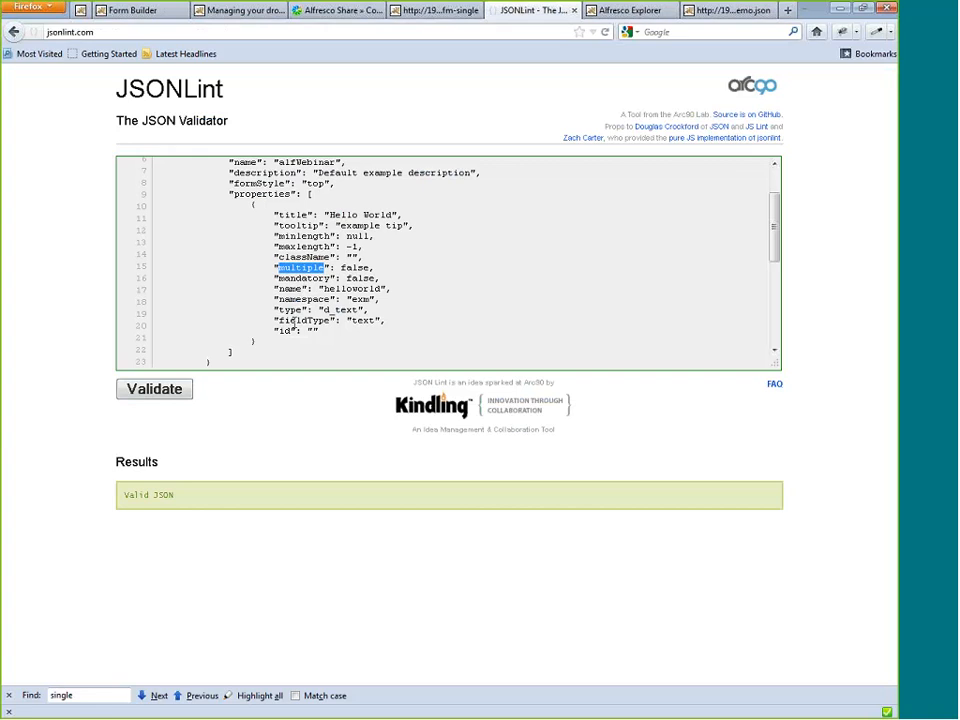
pyautogui.click(292, 320)
pyautogui.doubleClick(292, 320)
pyautogui.click(286, 335)
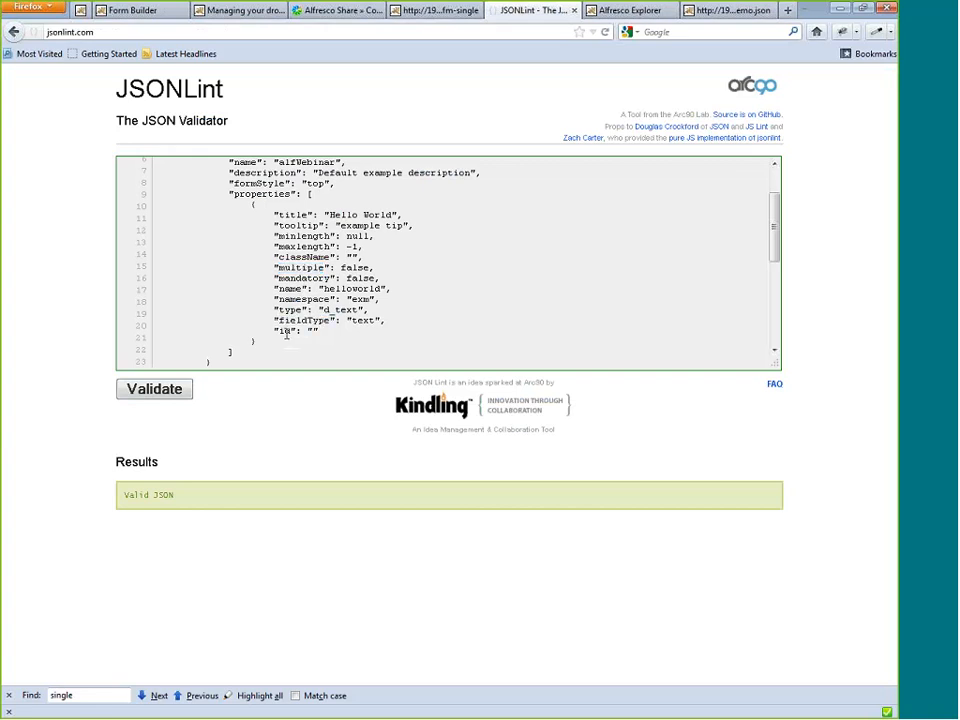
pyautogui.scroll(-5, 299, 304)
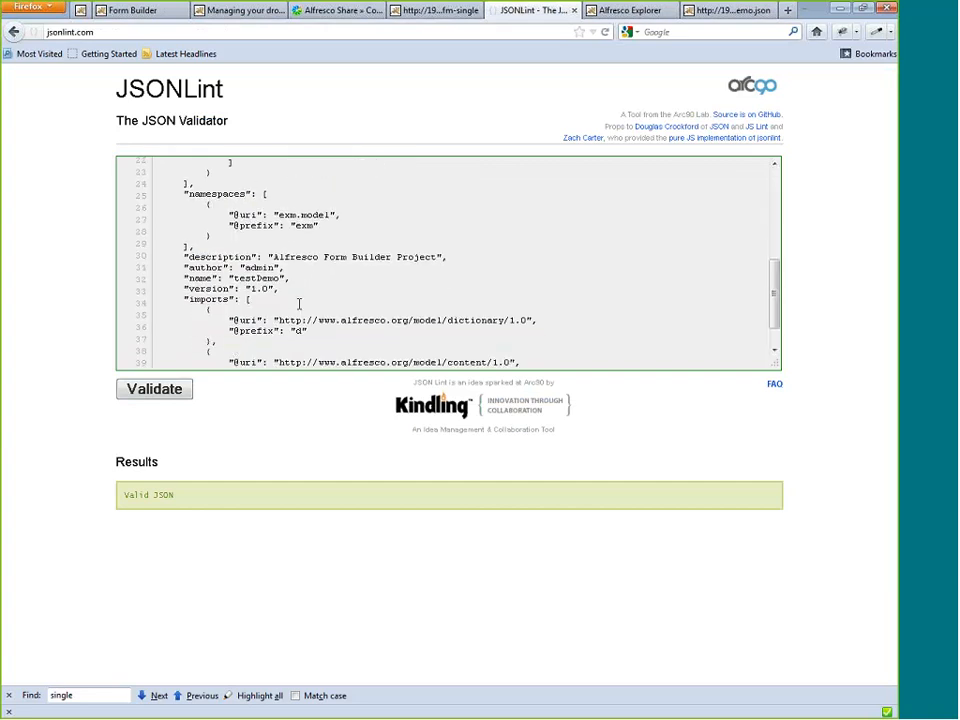
pyautogui.scroll(1, 299, 304)
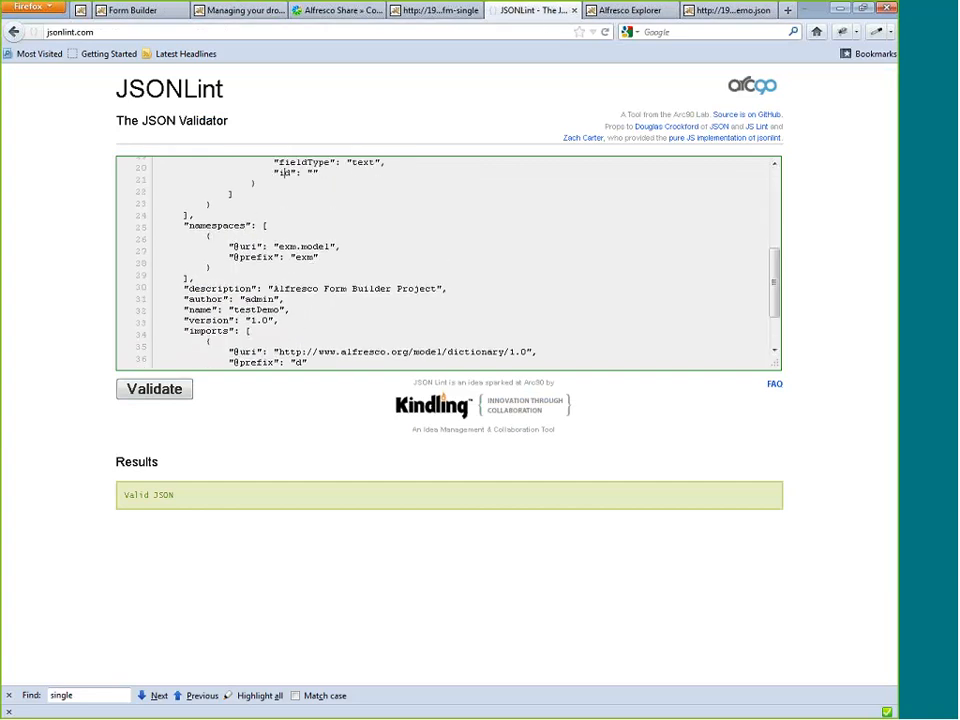
pyautogui.scroll(-3, 279, 323)
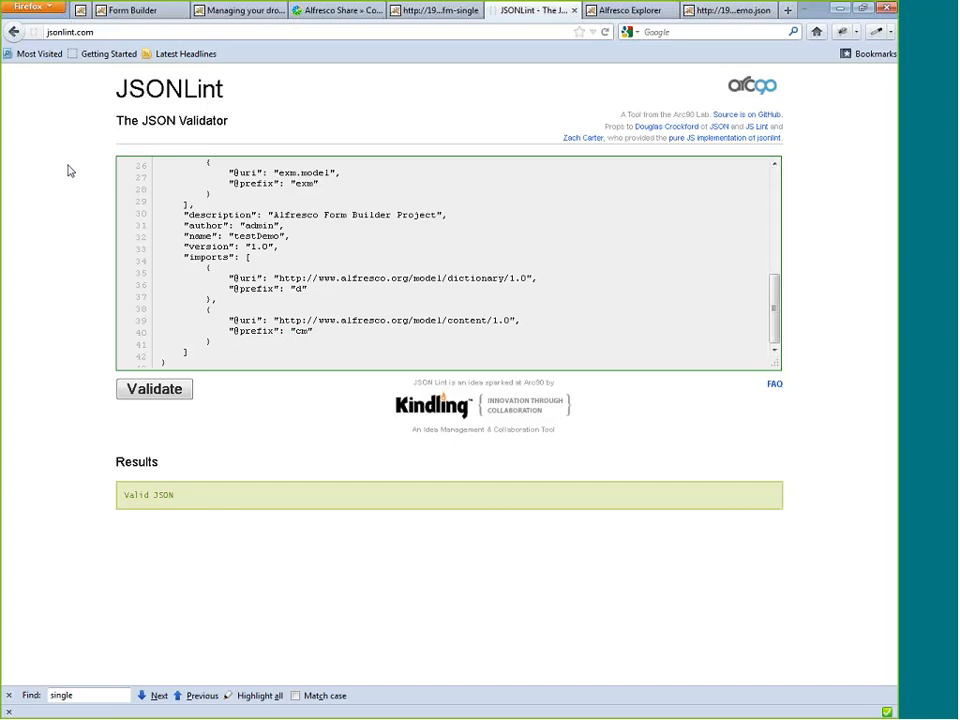
# Return to the Form Builder page, switch to the Alfresco Webinar 2012 presentation and open slide 4.
pyautogui.click(140, 12)
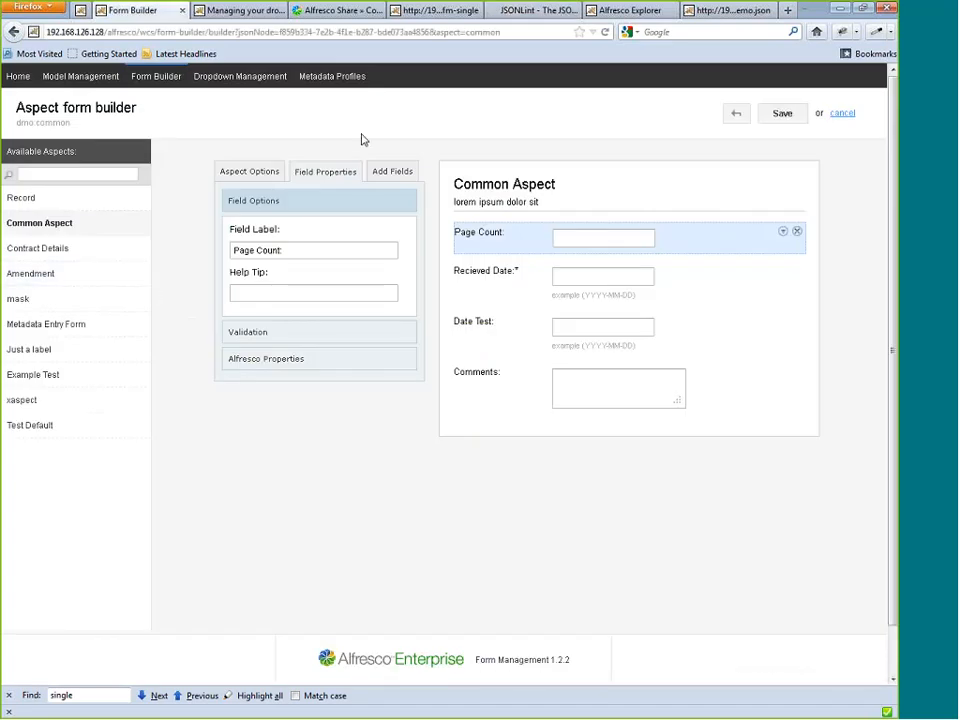
pyautogui.hotkey('alt', 'Tab')
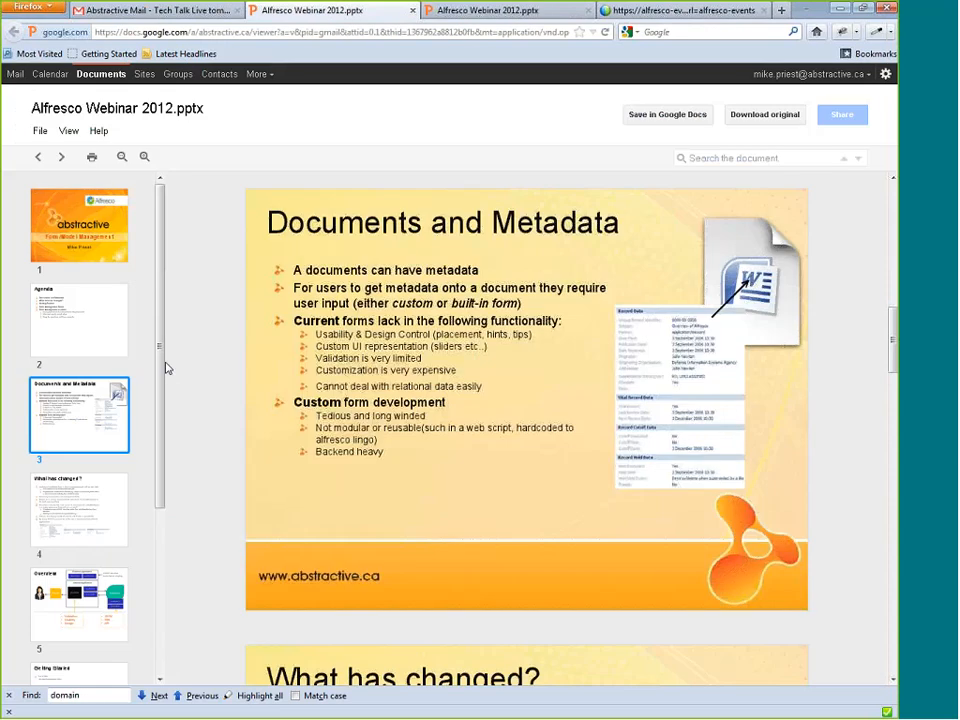
pyautogui.scroll(-2, 166, 390)
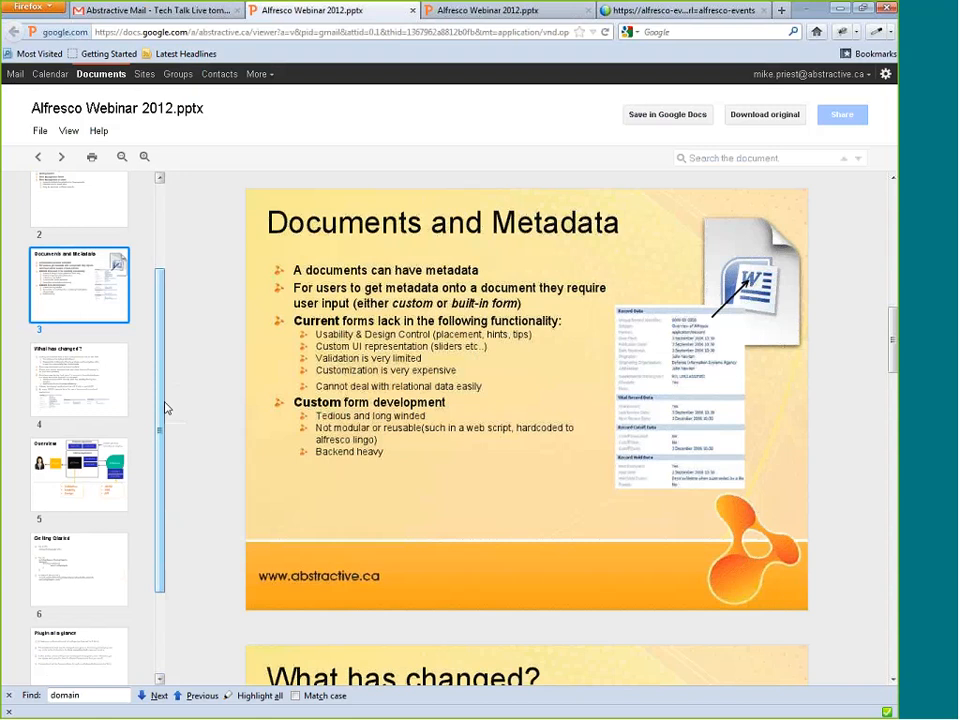
pyautogui.click(115, 391)
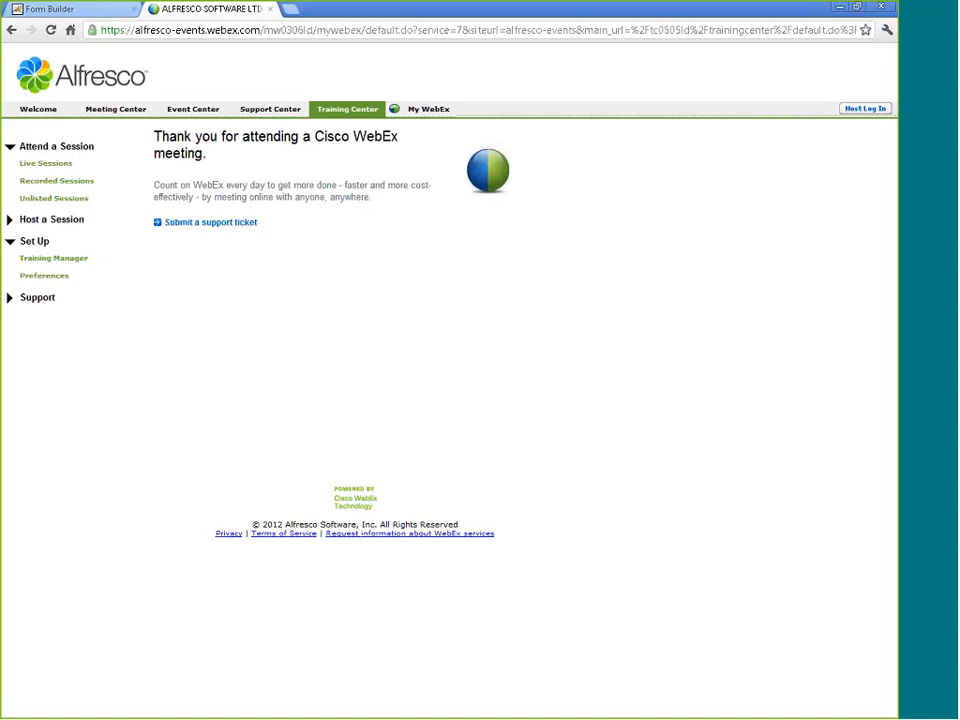
# Switch to Form Builder in Chrome and examine the Page Count label and the Recieved Date field's validation options.
pyautogui.click(41, 11)
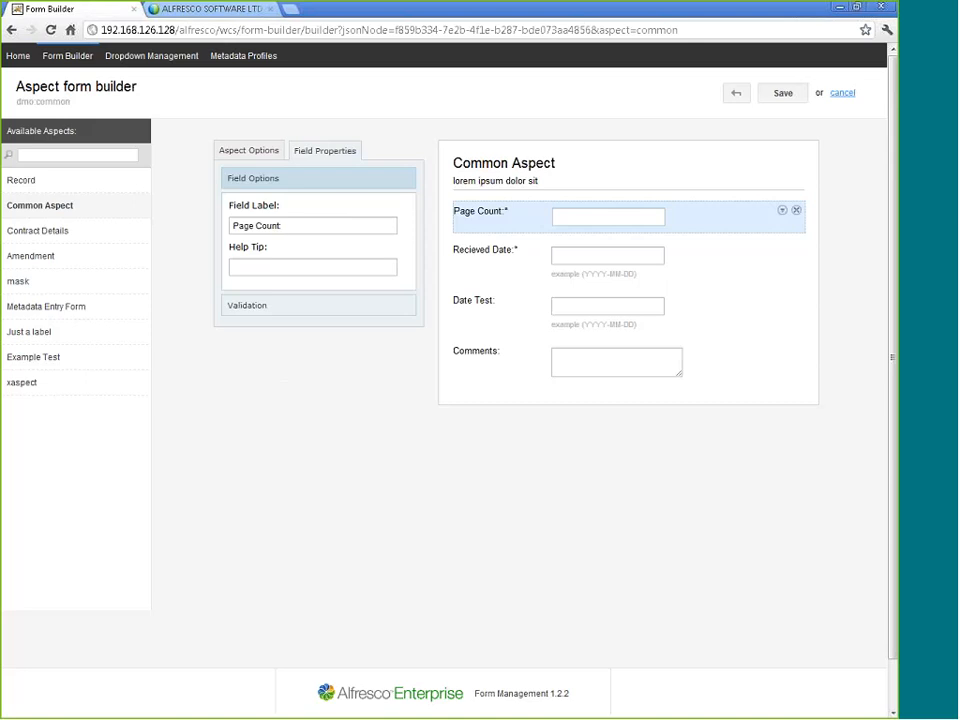
pyautogui.moveTo(292, 226); pyautogui.dragTo(122, 206)
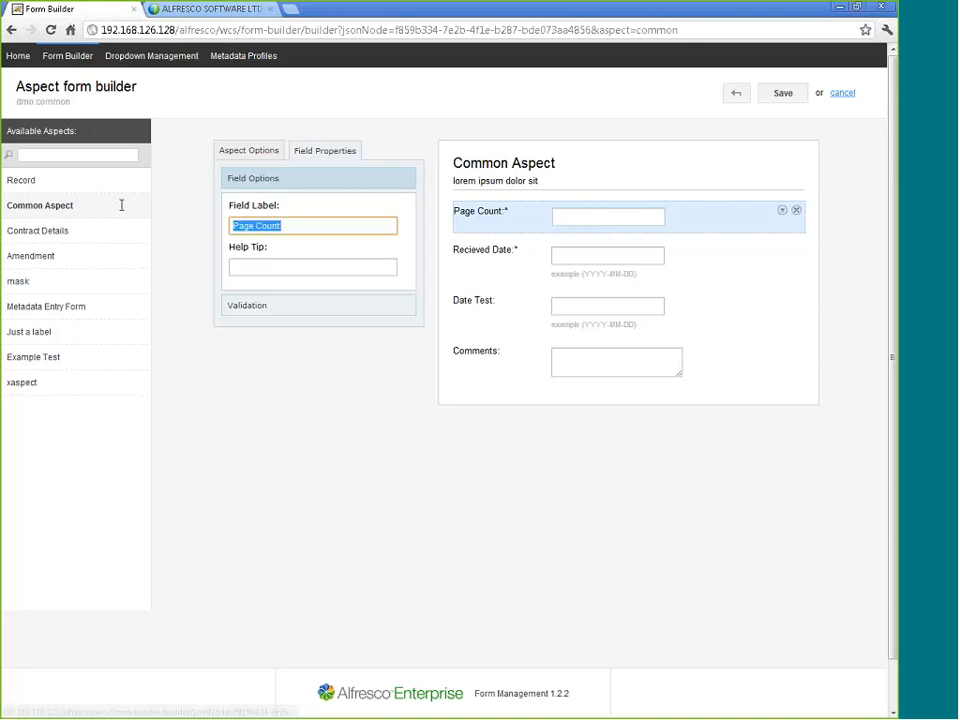
pyautogui.click(400, 330)
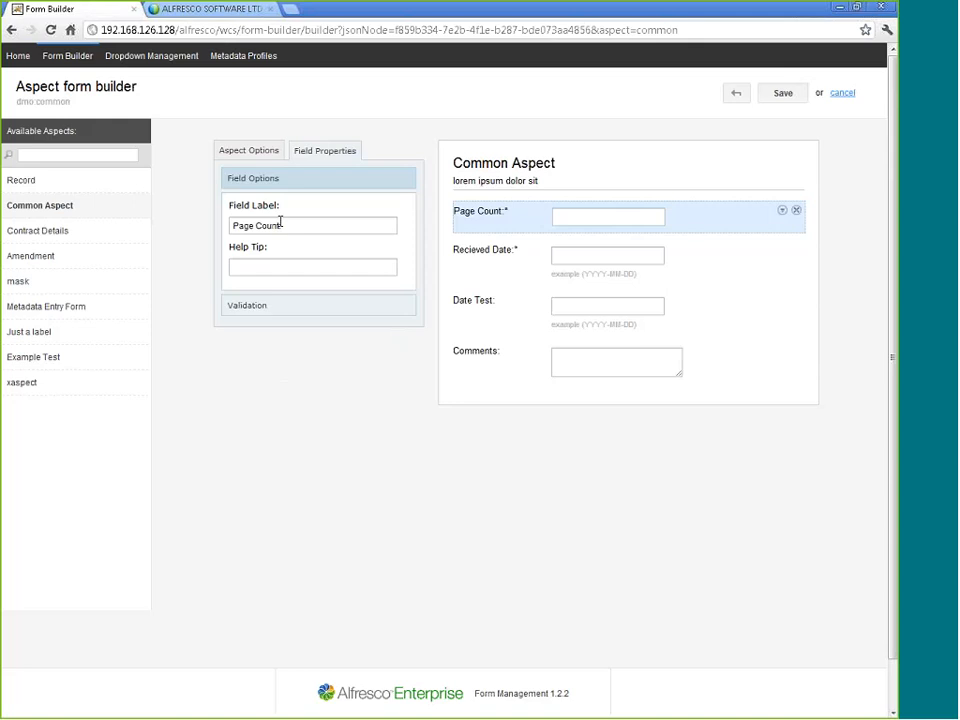
pyautogui.click(517, 257)
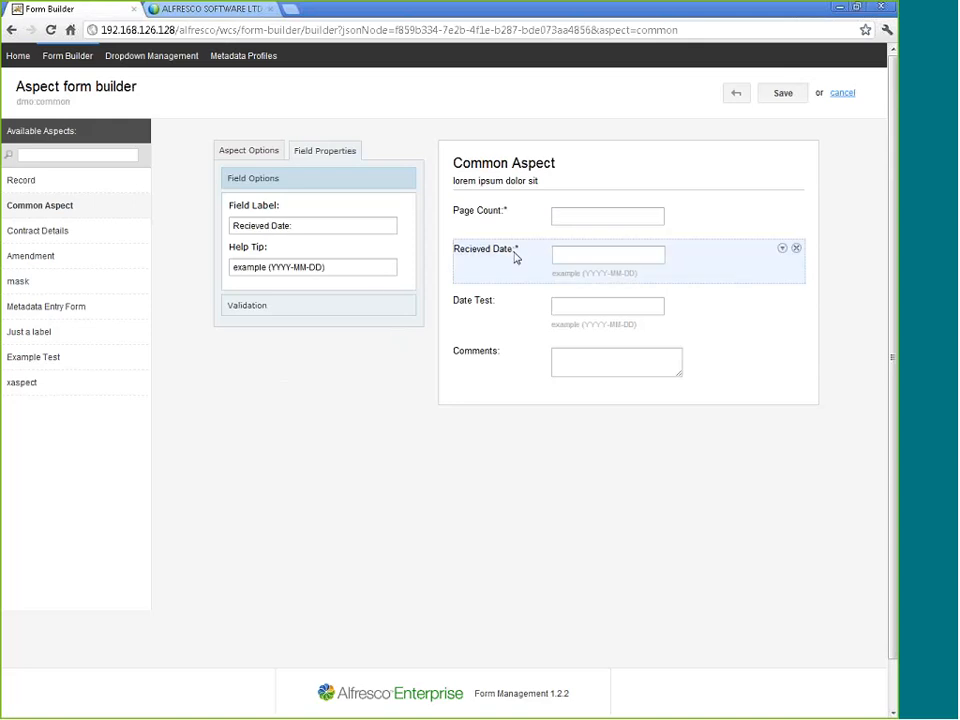
pyautogui.click(303, 309)
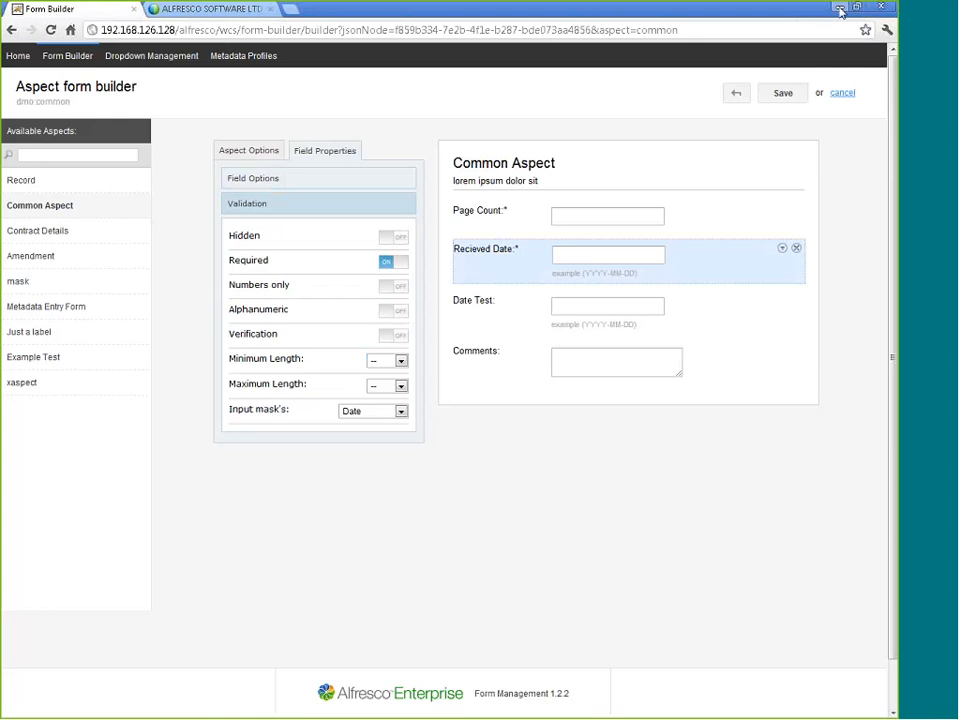
# Return to Form Builder in Firefox and view the properties of the Recieved Date and Page Count fields.
pyautogui.click(841, 9)
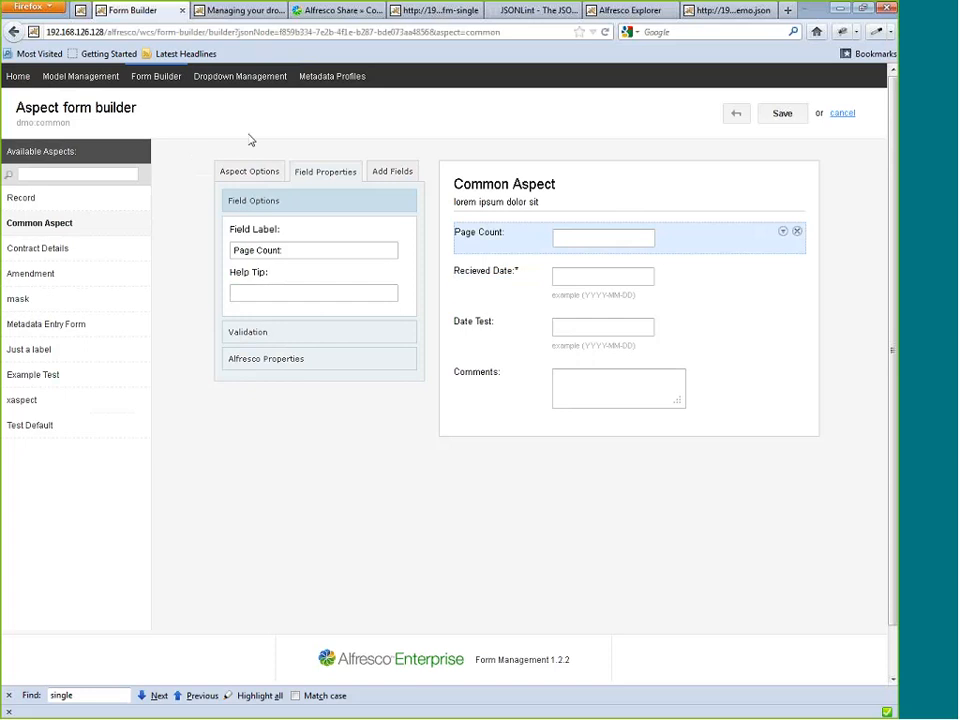
pyautogui.click(535, 284)
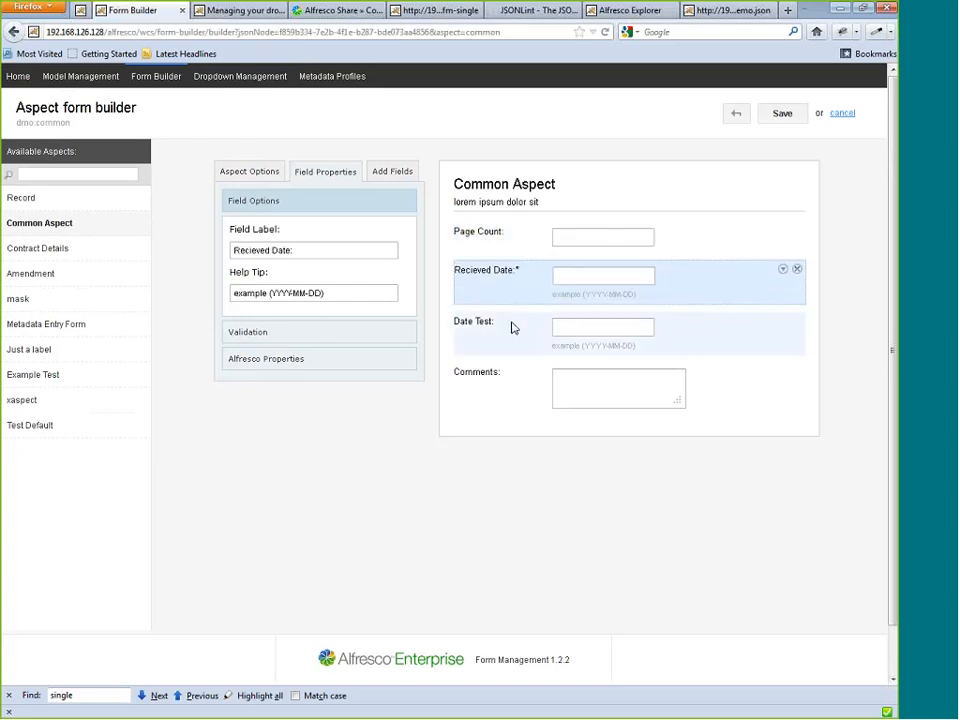
pyautogui.click(520, 253)
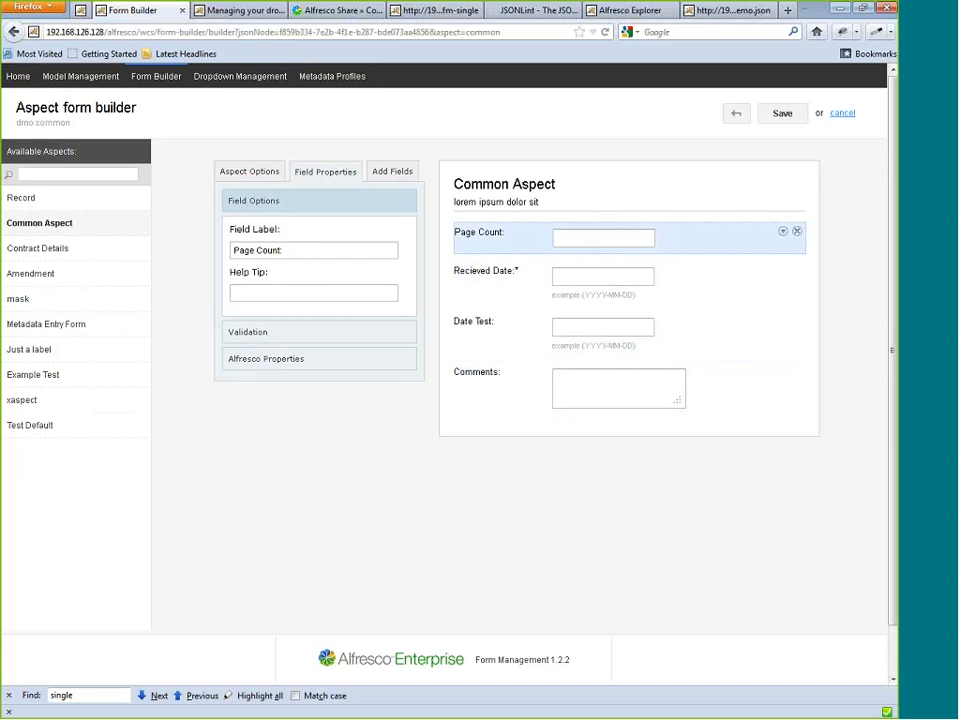
# Open the full metadata edit page of Shakespeare.docx from the Forms Demo Site document library in Alfresco Share.
pyautogui.click(311, 12)
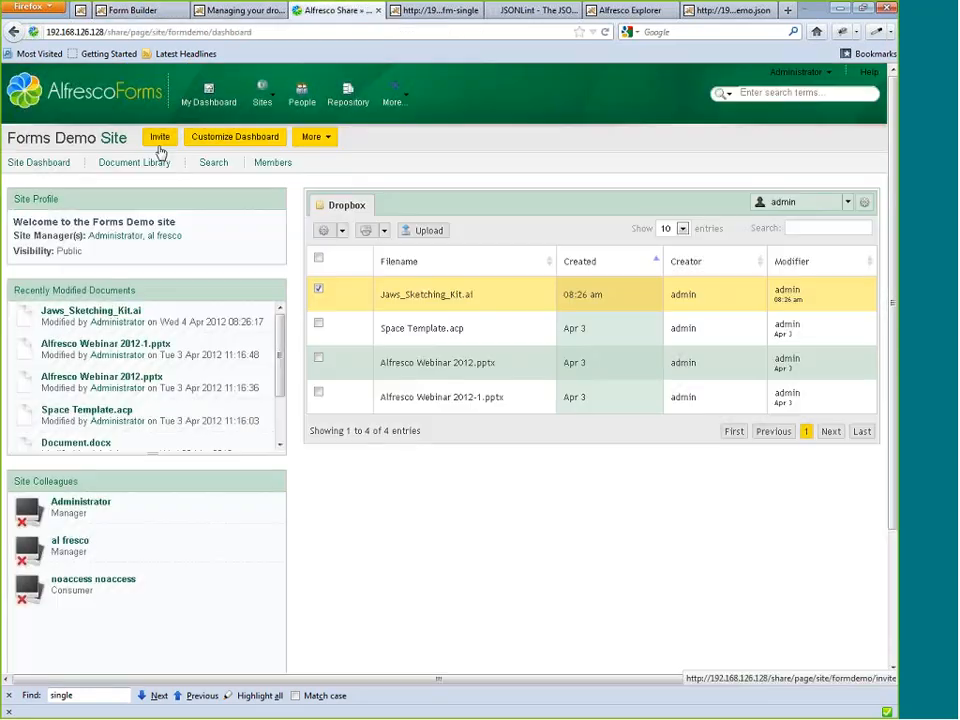
pyautogui.click(130, 162)
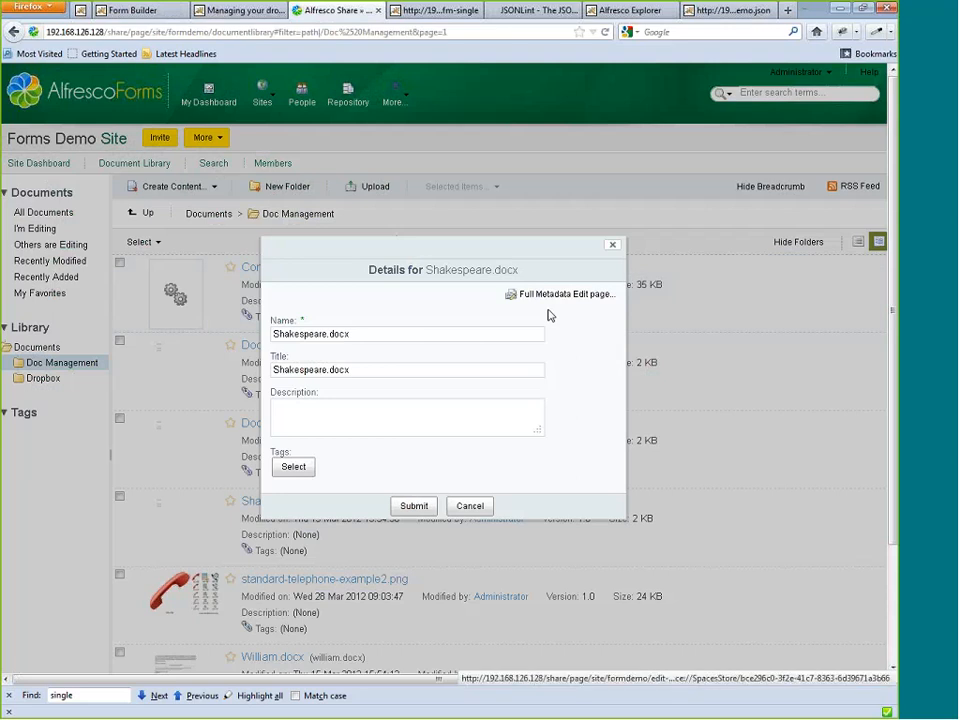
pyautogui.click(535, 292)
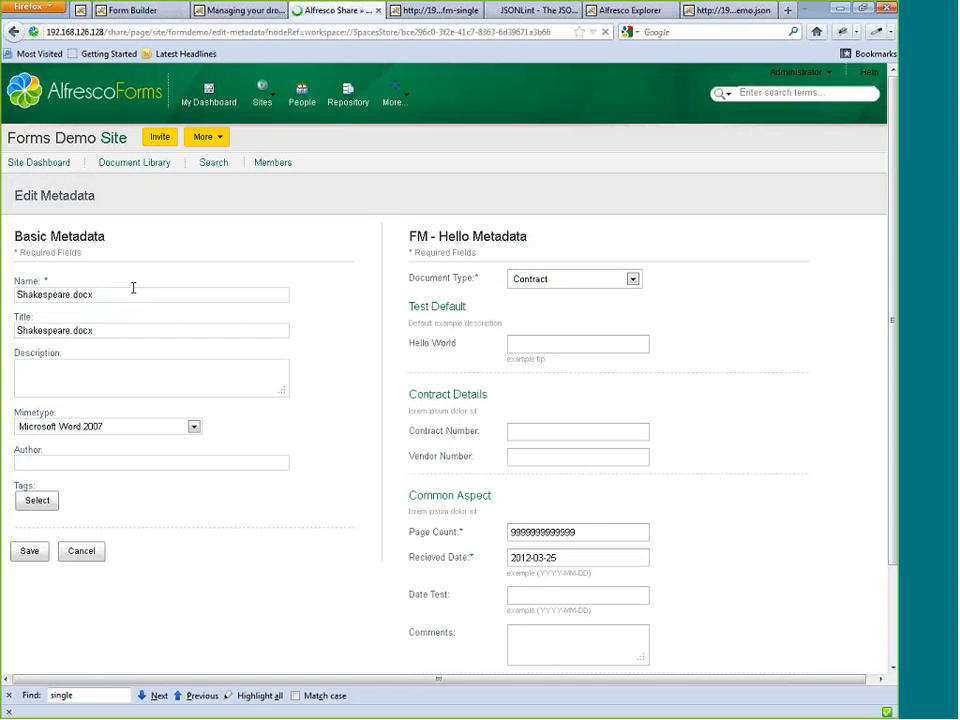
pyautogui.scroll(-2, 133, 288)
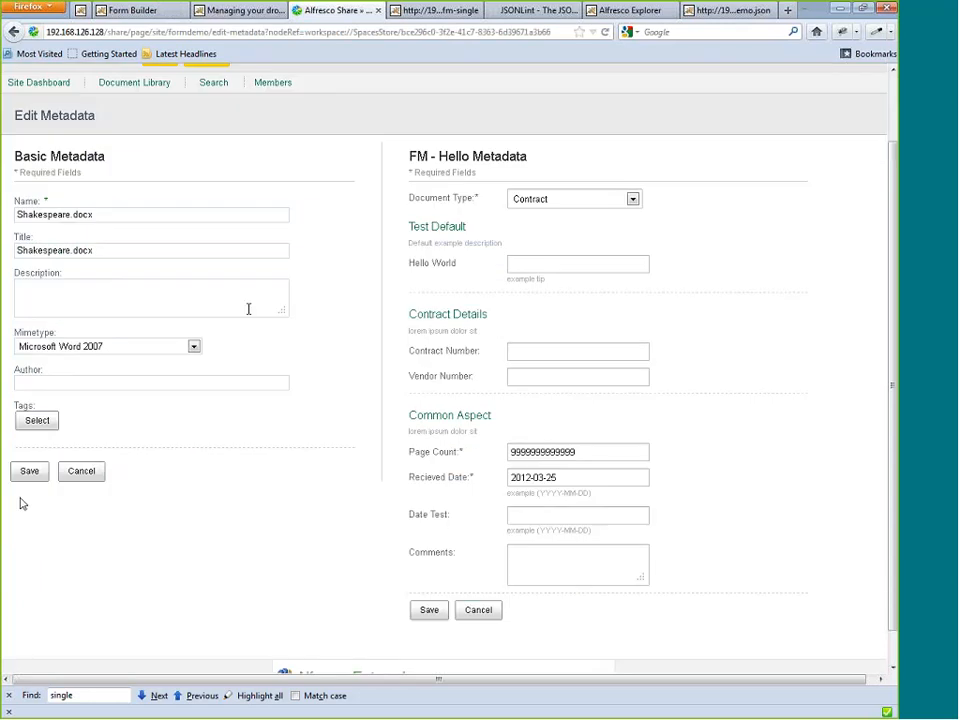
# Switch the Document Type to Test and back to Contract to check the aspect forms for each.
pyautogui.click(577, 199)
pyautogui.click(548, 244)
pyautogui.click(577, 199)
pyautogui.click(549, 248)
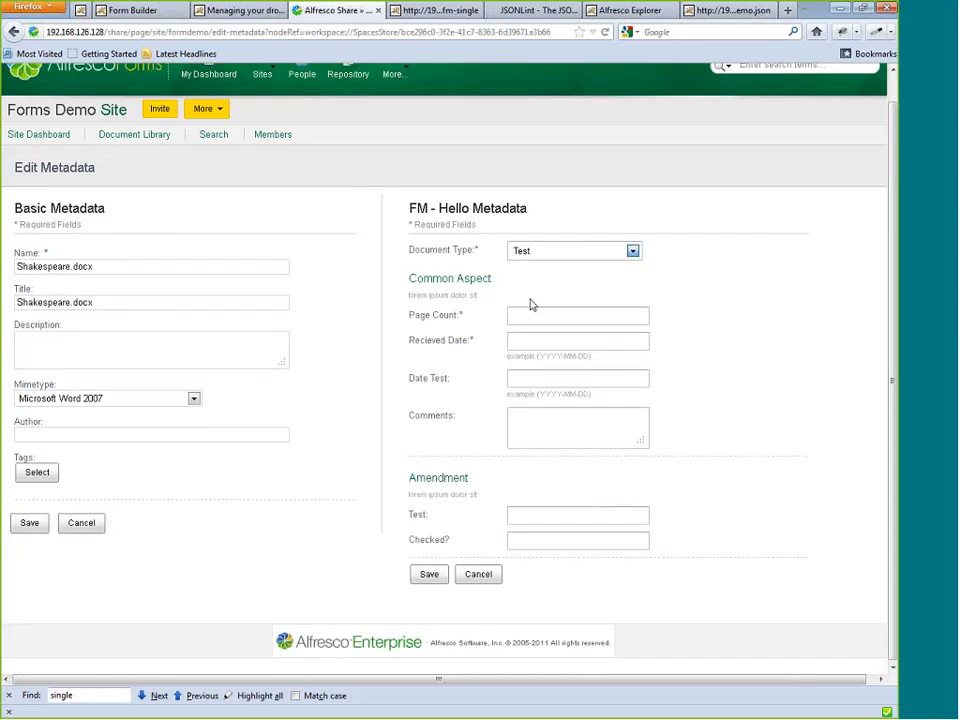
pyautogui.click(577, 264)
pyautogui.click(554, 313)
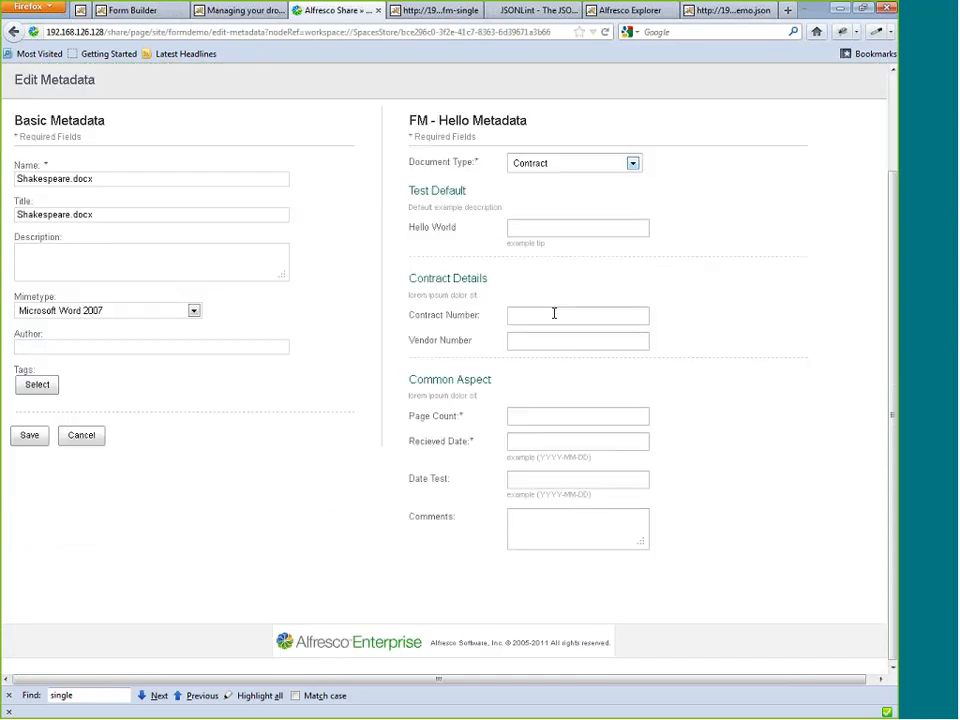
# Examine the Hello World help tip and the Contract Details and Common Aspect sections of the metadata form.
pyautogui.scroll(2, 554, 313)
pyautogui.moveTo(507, 323); pyautogui.dragTo(569, 323)
pyautogui.click(476, 333)
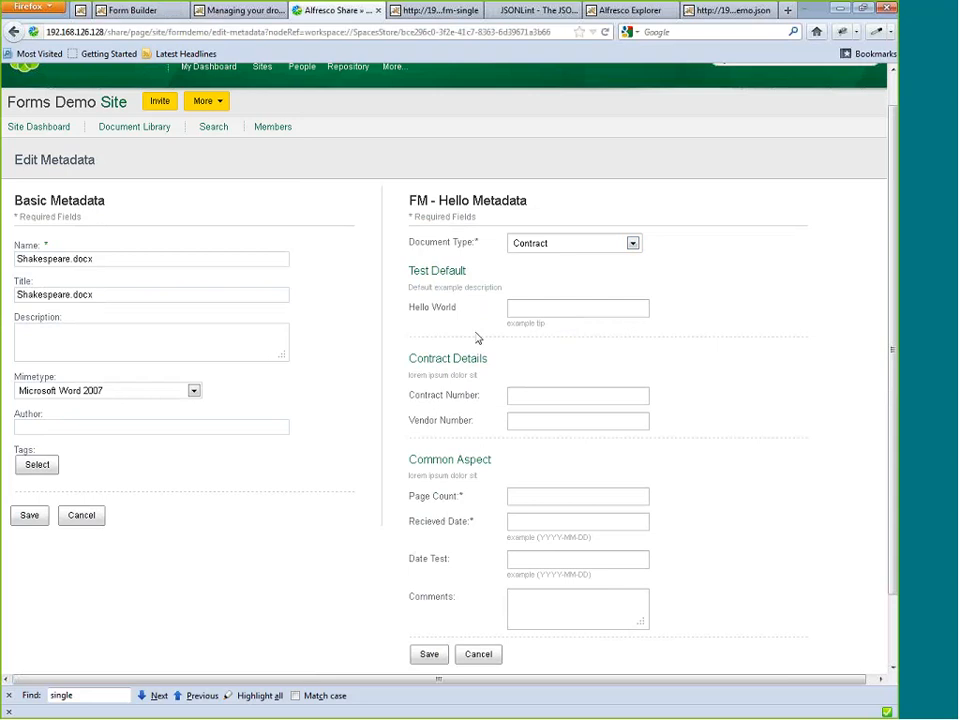
pyautogui.moveTo(507, 323); pyautogui.dragTo(548, 324)
pyautogui.click(549, 325)
pyautogui.moveTo(407, 379); pyautogui.dragTo(512, 655)
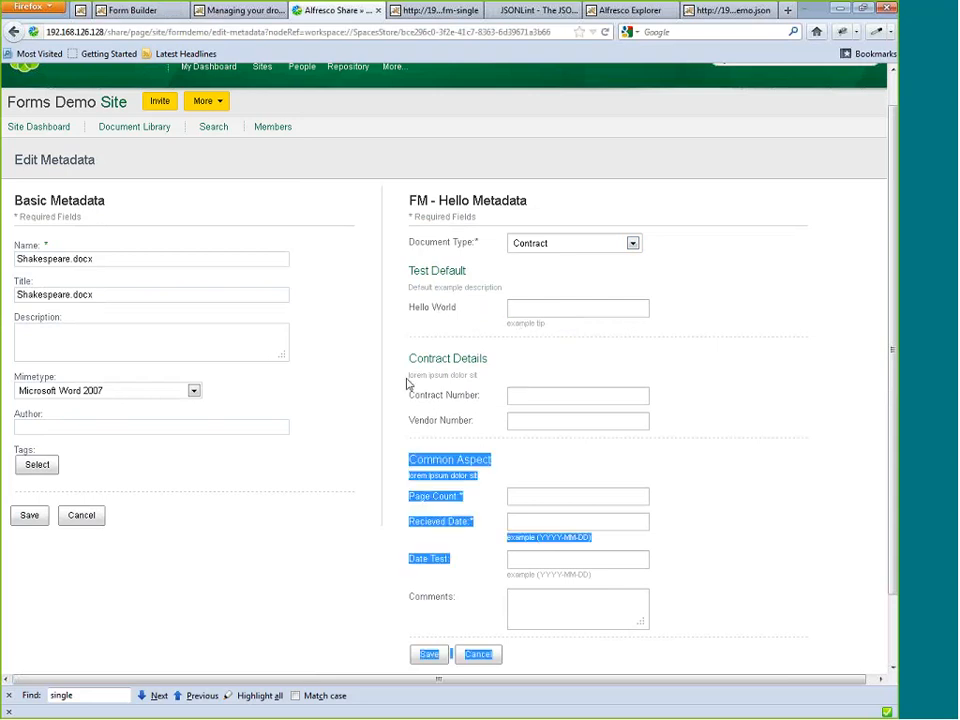
pyautogui.click(562, 340)
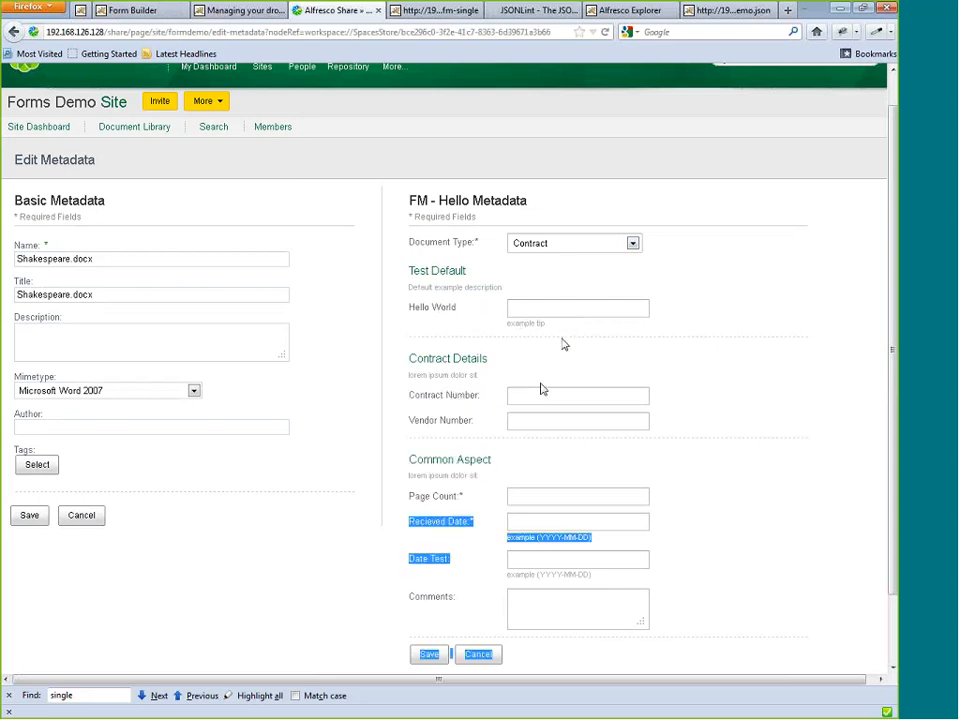
# Try entering an incomplete date in the Common Aspect section's Recieved Date field and leaving the field.
pyautogui.click(523, 521)
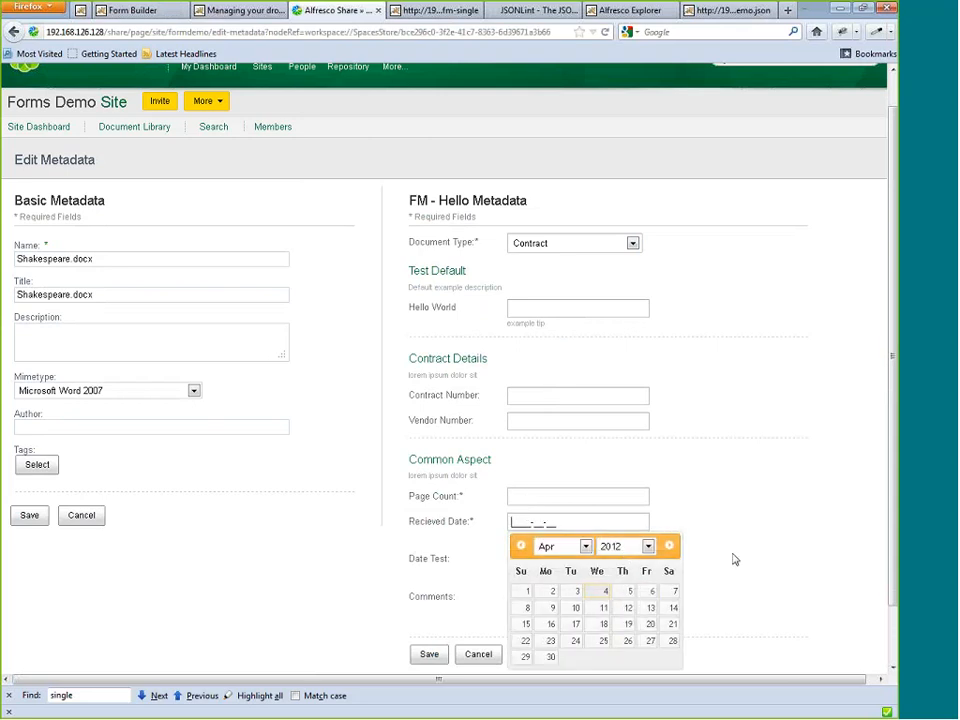
pyautogui.write('114444')
pyautogui.click(720, 488)
pyautogui.click(644, 523)
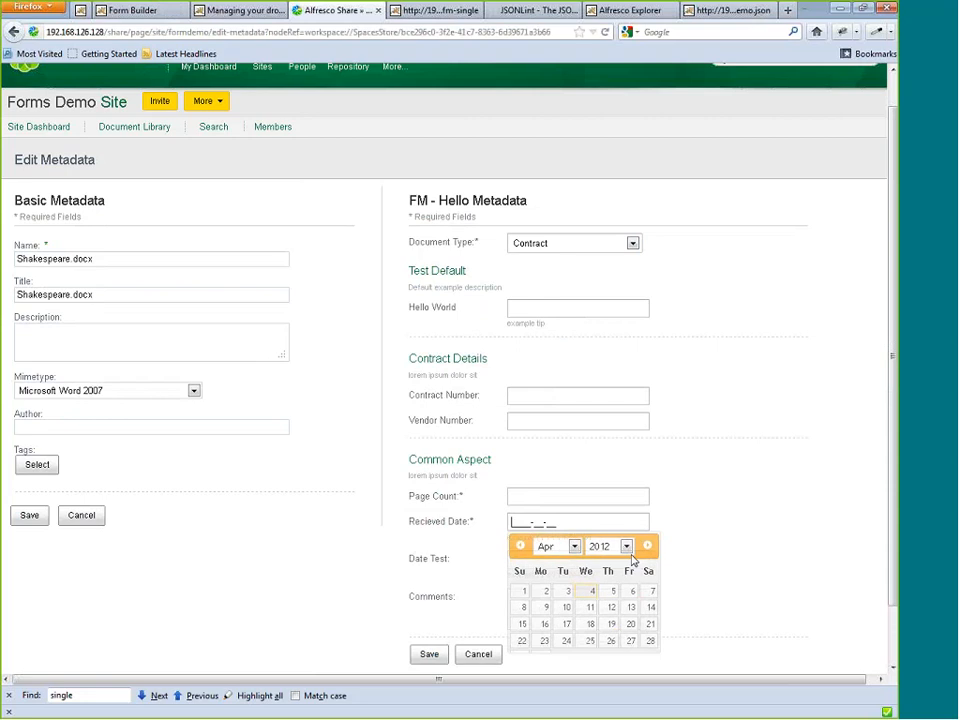
pyautogui.click(722, 456)
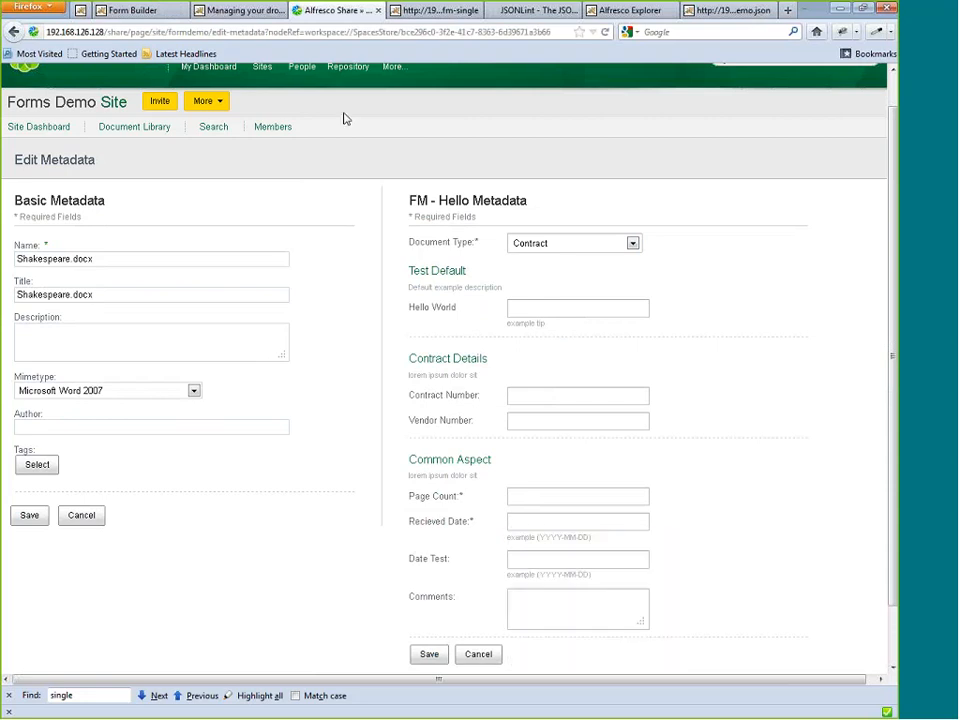
# View the formdemo-site options in Dropdown Management and return to the Edit Metadata form in Share.
pyautogui.click(240, 11)
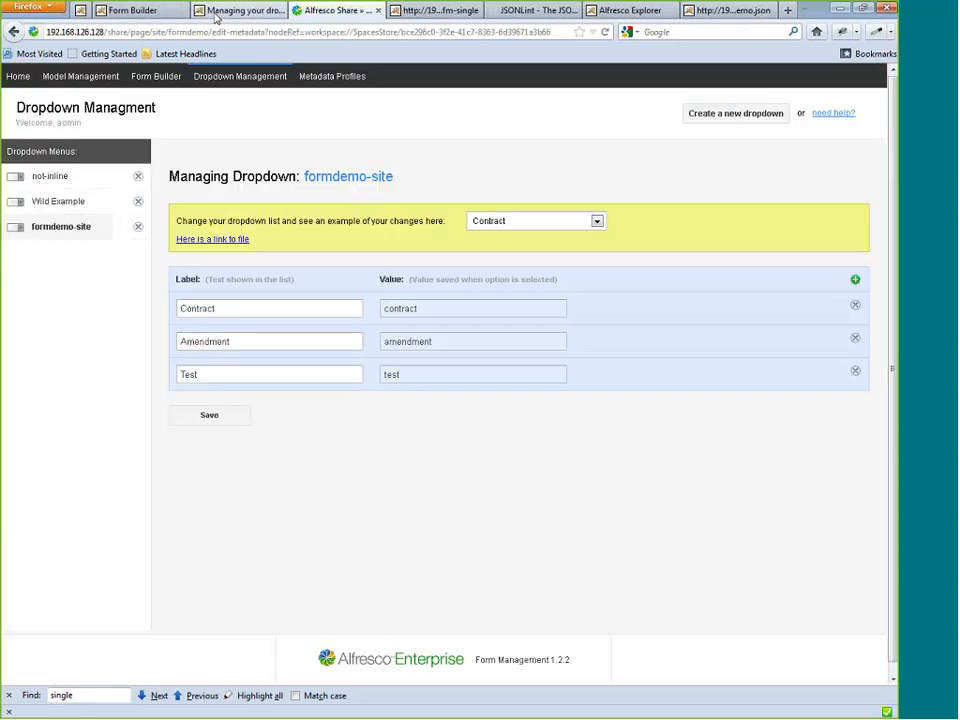
pyautogui.click(335, 11)
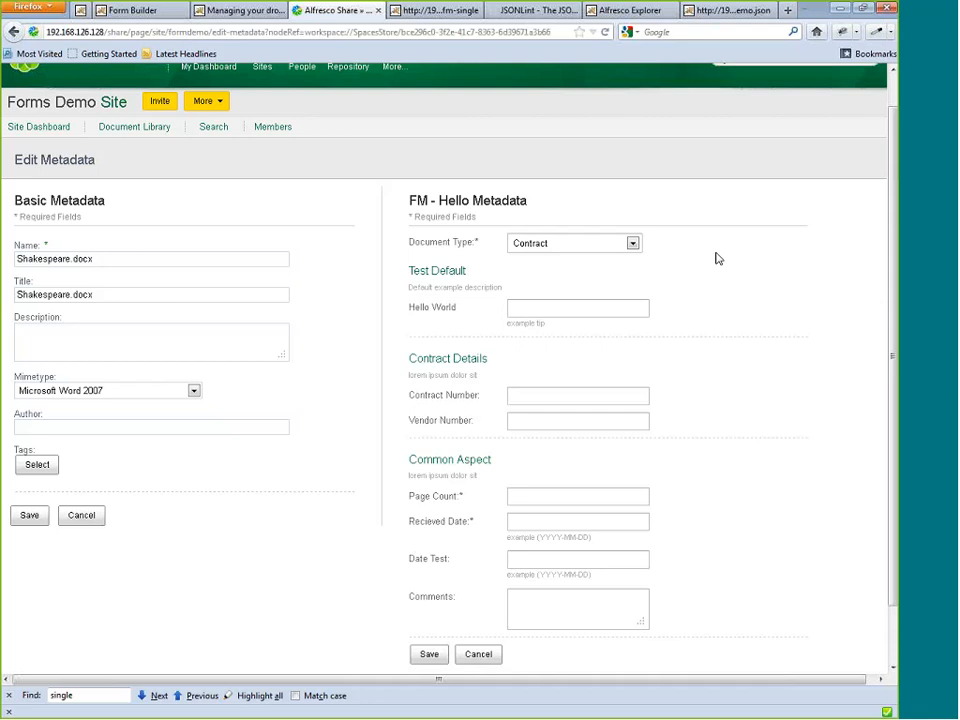
# Set the Document Type to Amendment and examine the aspect forms loaded for that type.
pyautogui.click(631, 245)
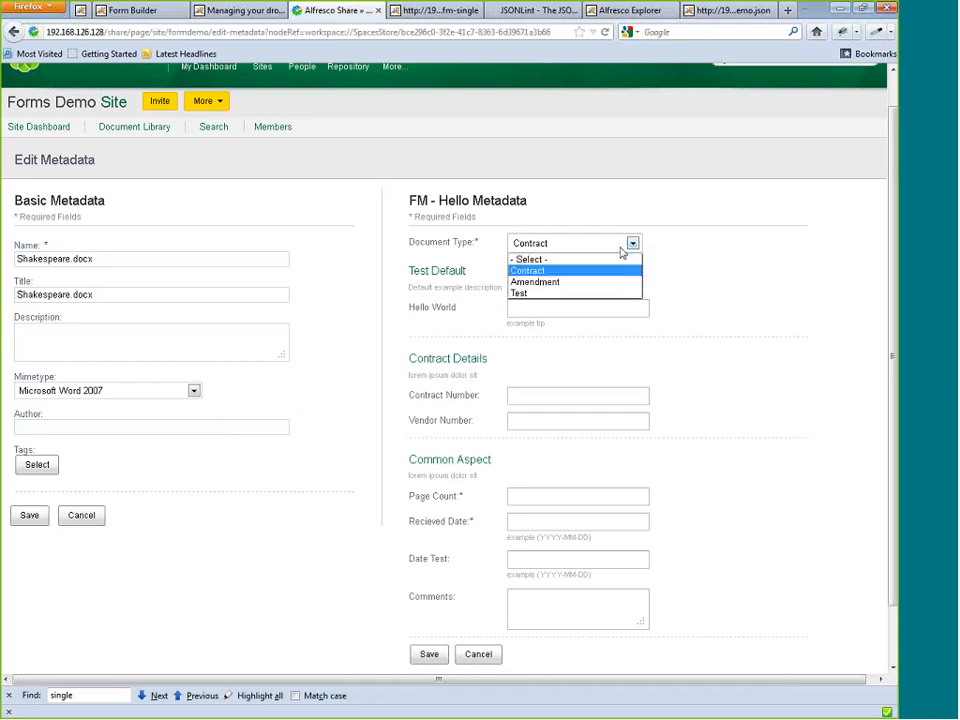
pyautogui.click(579, 283)
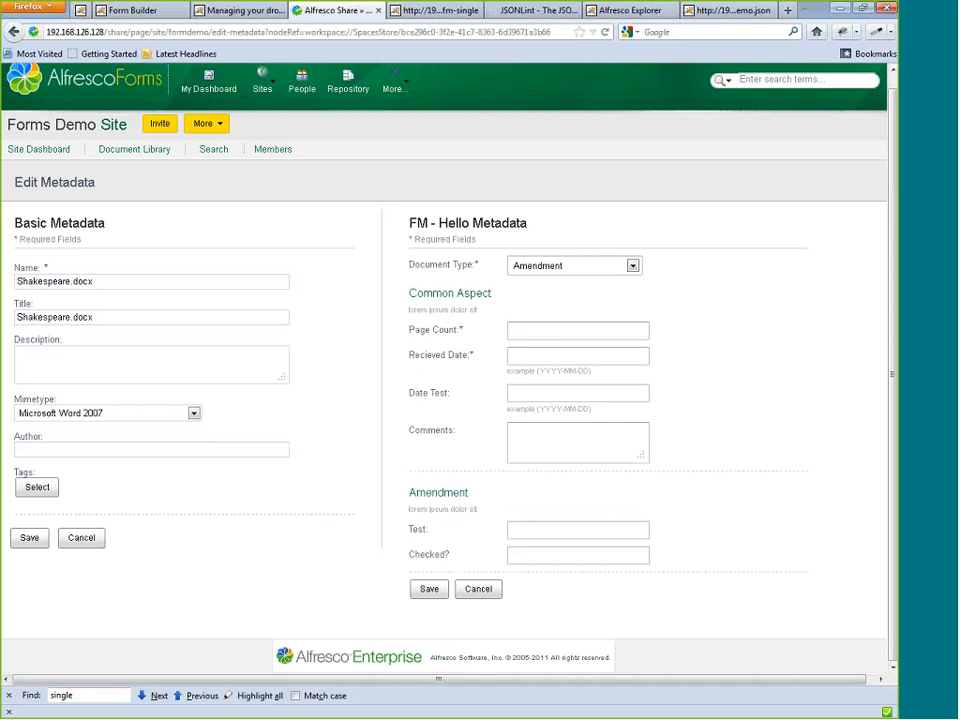
pyautogui.moveTo(406, 264); pyautogui.dragTo(484, 272)
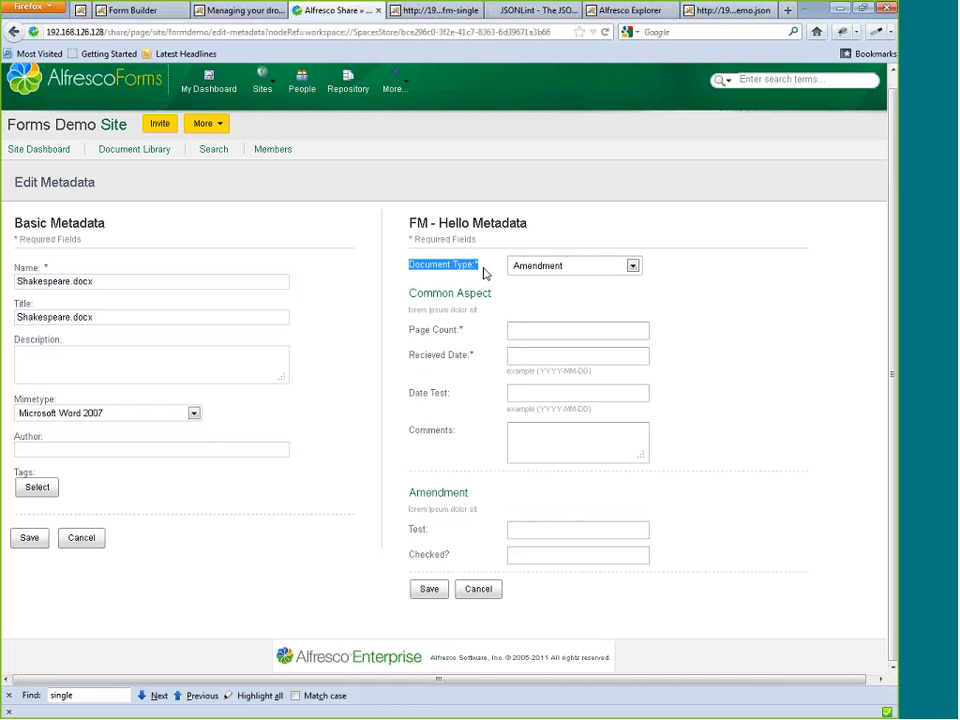
pyautogui.click(484, 272)
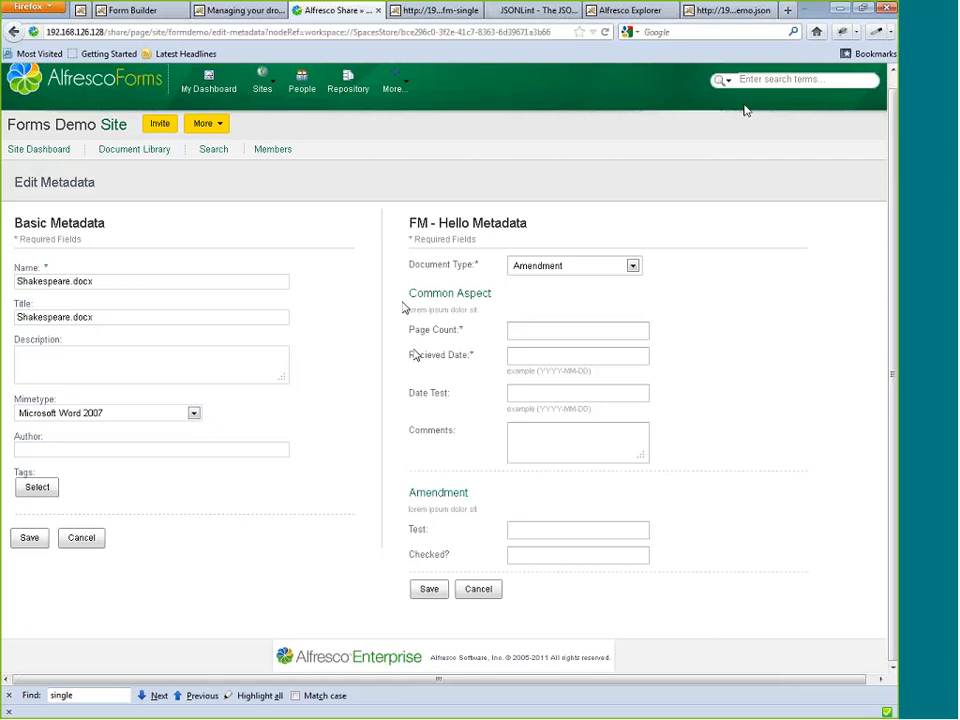
# Inspect the Common Aspect section's markup in Firebug and bring up the console.
pyautogui.click(842, 35)
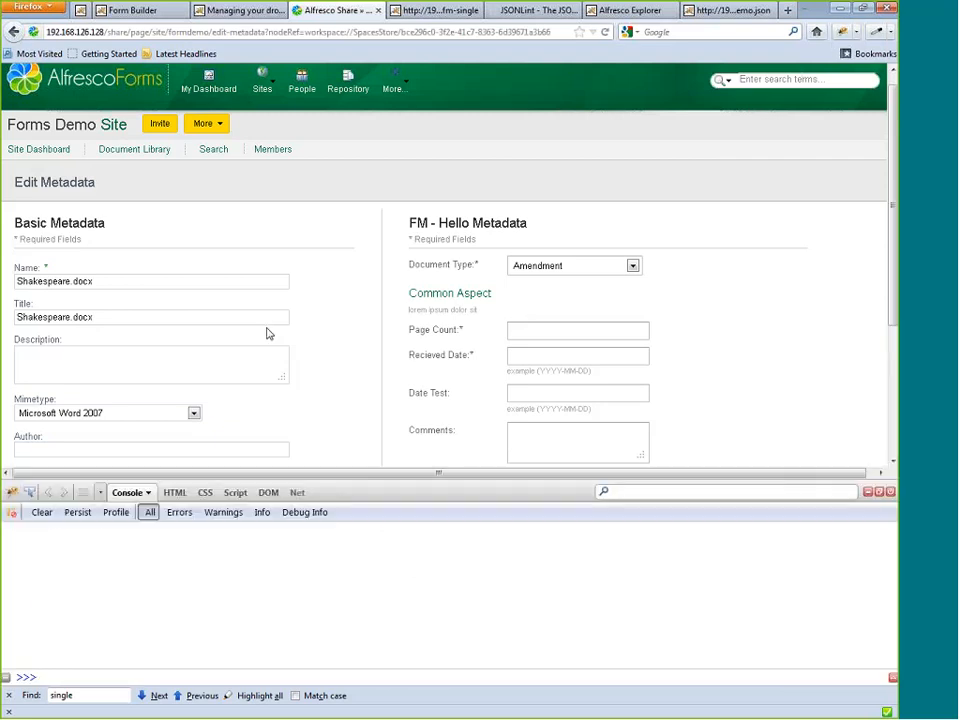
pyautogui.scroll(-2, 264, 338)
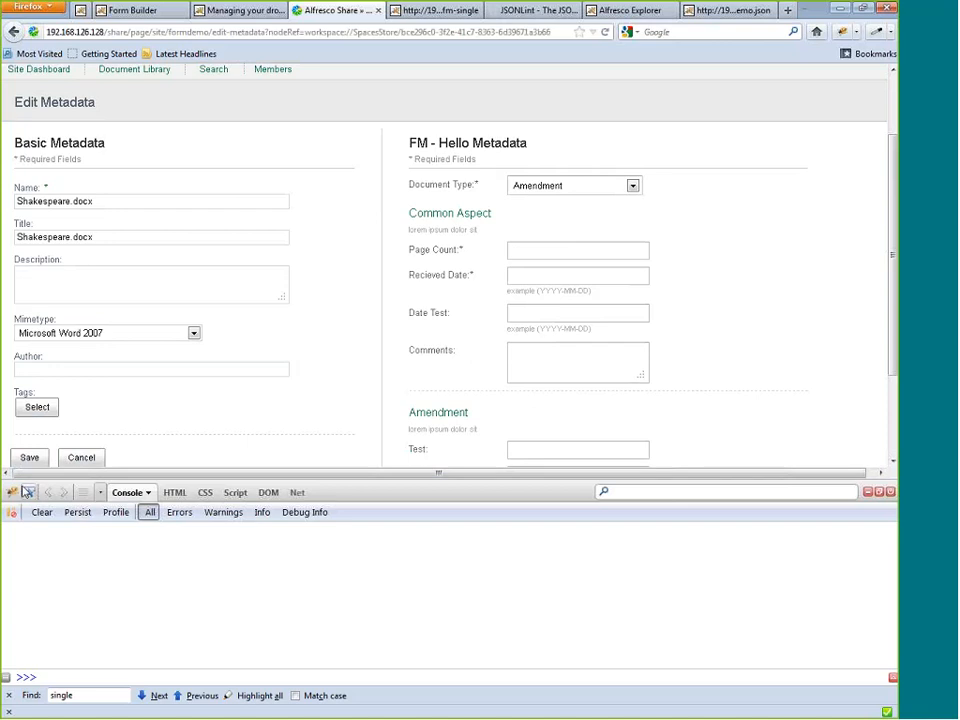
pyautogui.click(31, 493)
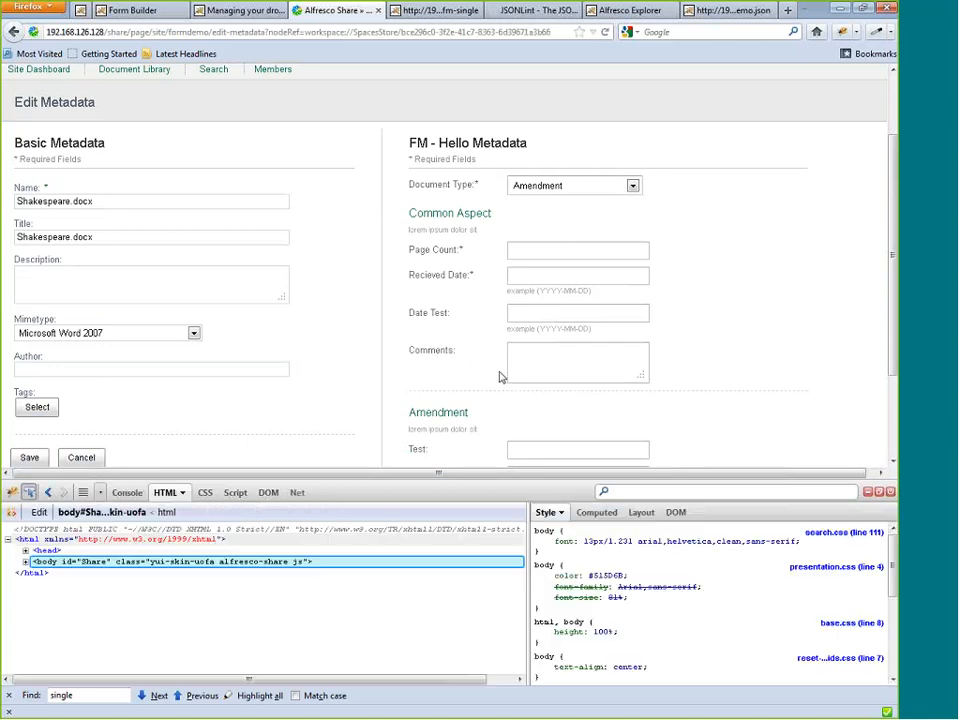
pyautogui.click(743, 238)
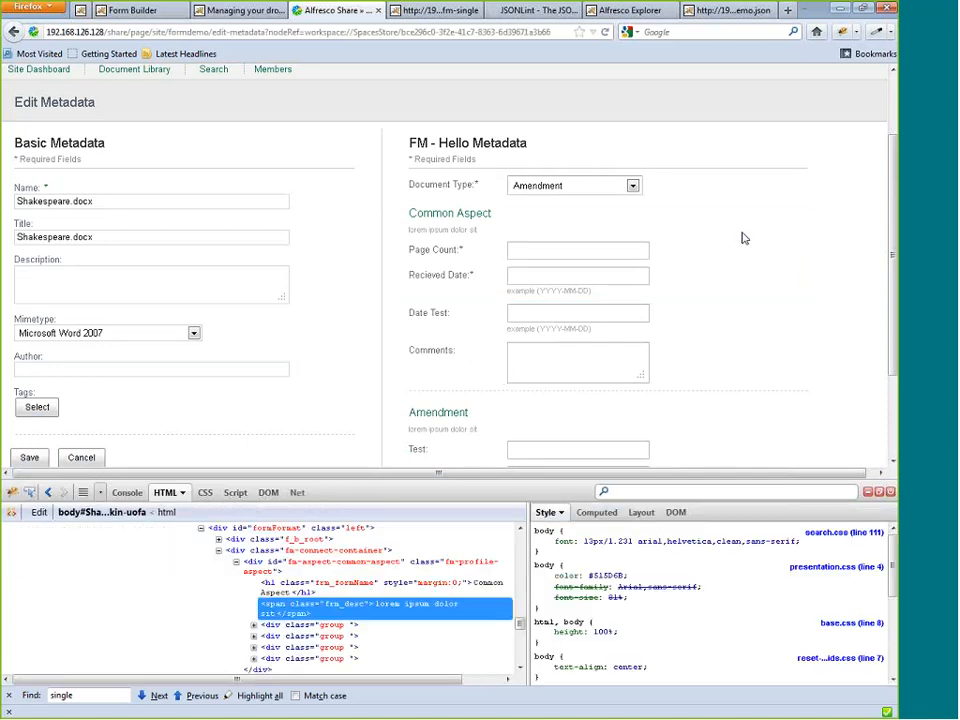
pyautogui.click(127, 492)
# Fill in the Common Aspect section with Page Count 12 and Recieved Date 2012-04-11.
pyautogui.click(521, 253)
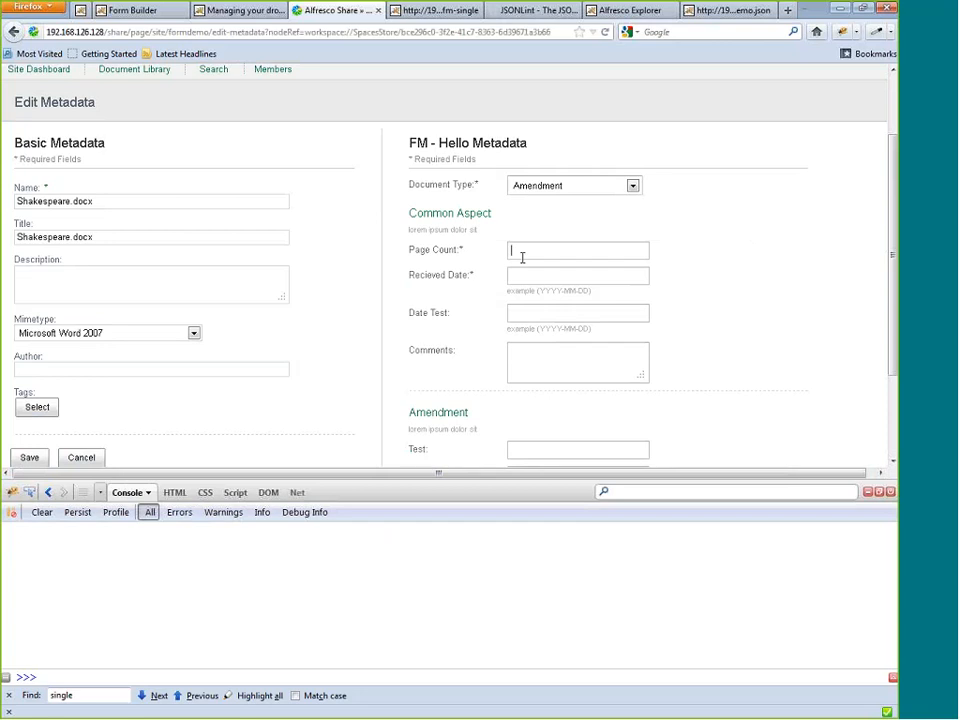
pyautogui.write('12')
pyautogui.click(568, 280)
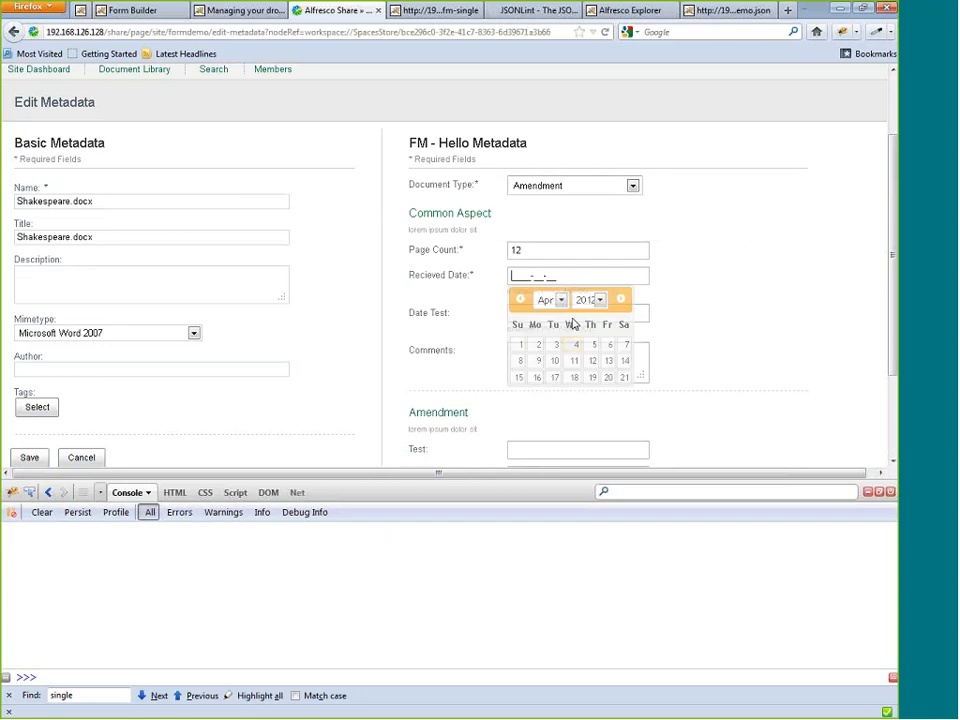
pyautogui.click(586, 361)
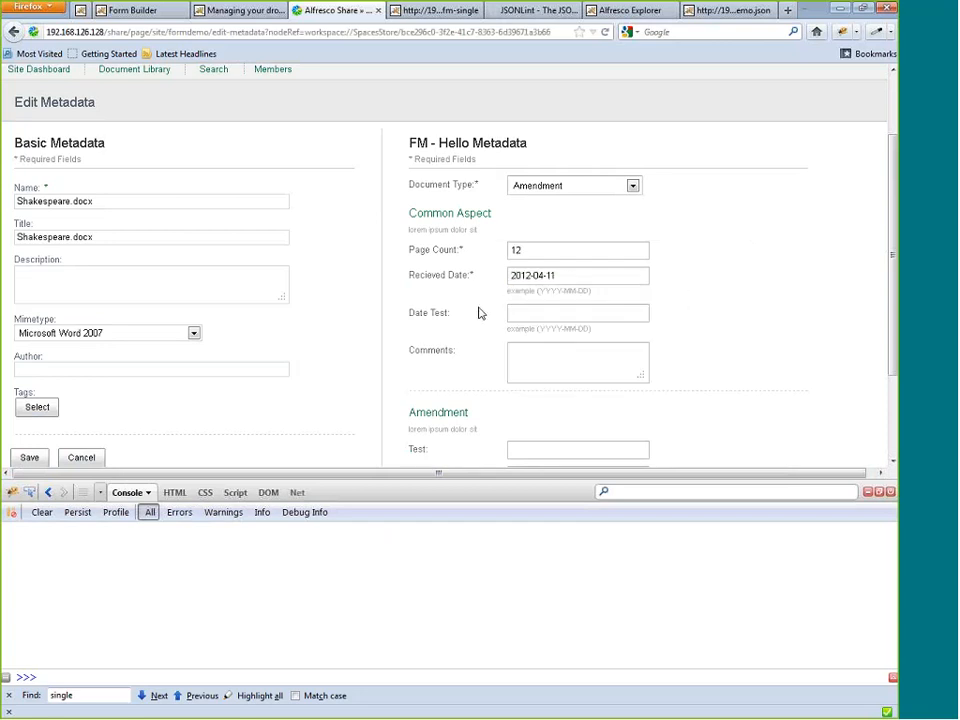
# Clear the Page Count and try saving the FM - Hello Metadata form to test required-field validation.
pyautogui.scroll(-2, 480, 313)
pyautogui.click(556, 169)
pyautogui.moveTo(556, 169); pyautogui.dragTo(480, 178)
pyautogui.press('BackSpace')
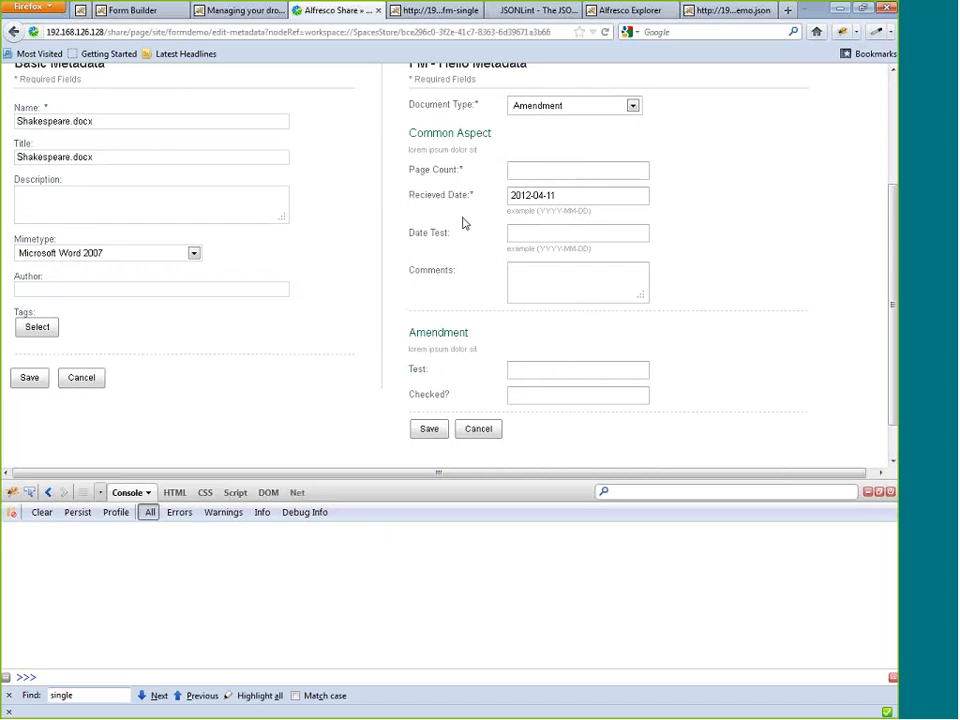
pyautogui.click(428, 430)
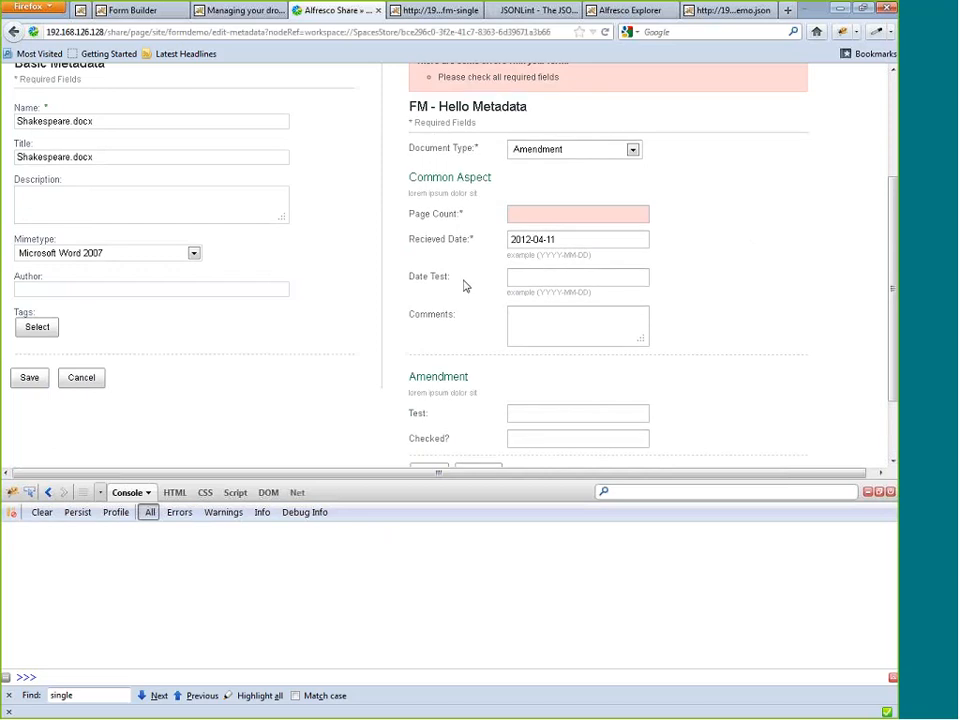
pyautogui.scroll(2, 463, 285)
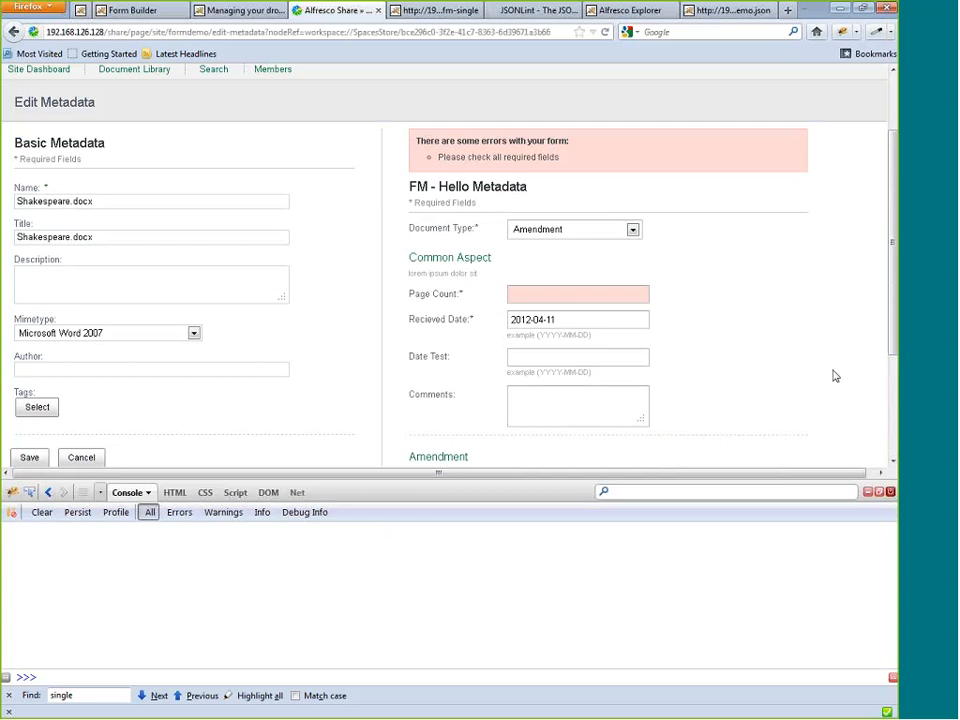
# Close Firebug, clear the Recieved Date, and try saving the form with both required fields empty.
pyautogui.press('F12')
pyautogui.click(557, 357)
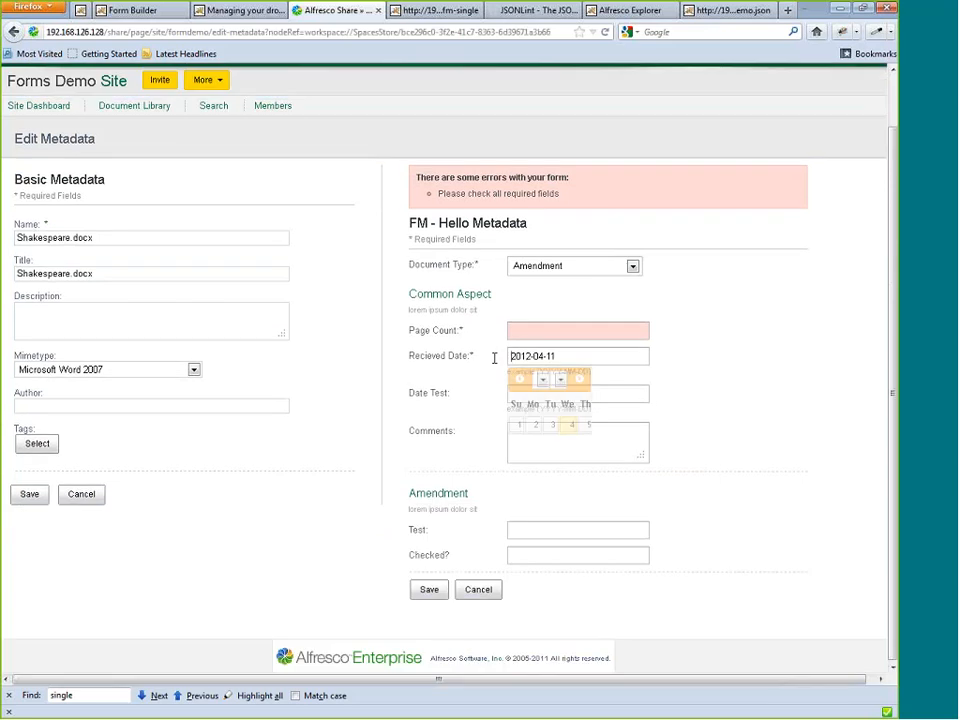
pyautogui.moveTo(634, 357); pyautogui.dragTo(495, 359)
pyautogui.press('BackSpace')
pyautogui.click(427, 503)
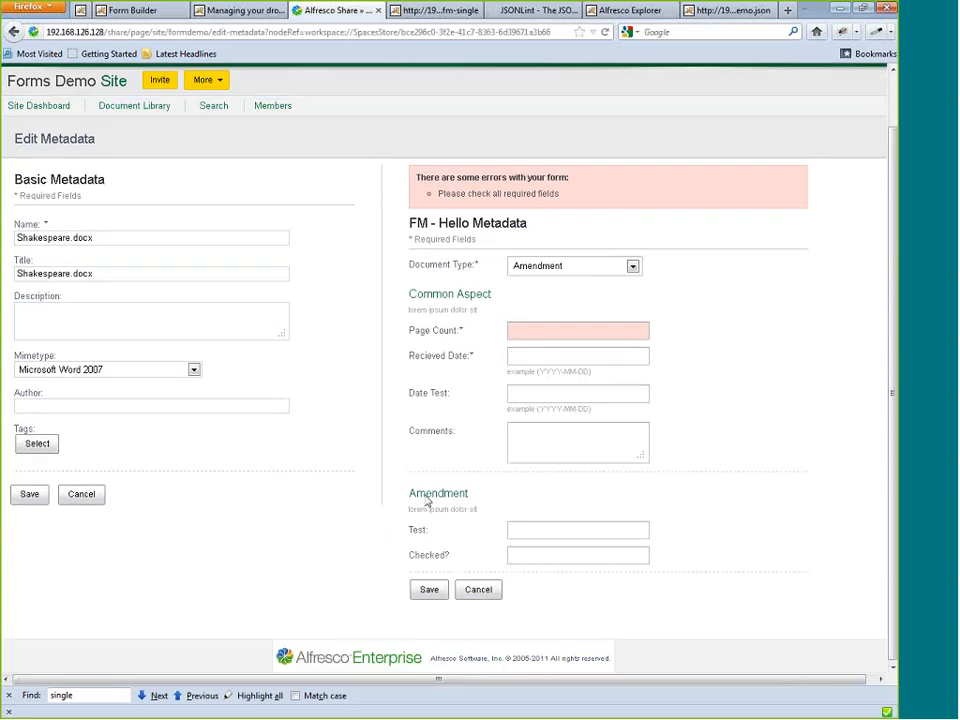
# Set the Recieved Date to 2012-04-10 and the Page Count to 23 in the Common Aspect section.
pyautogui.click(540, 326)
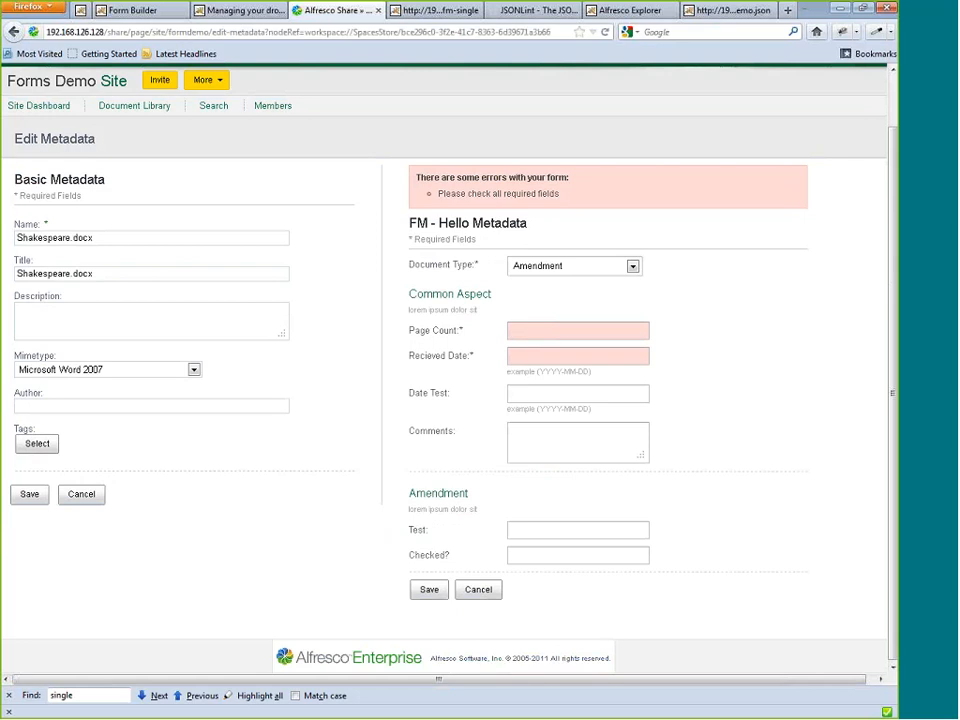
pyautogui.click(541, 358)
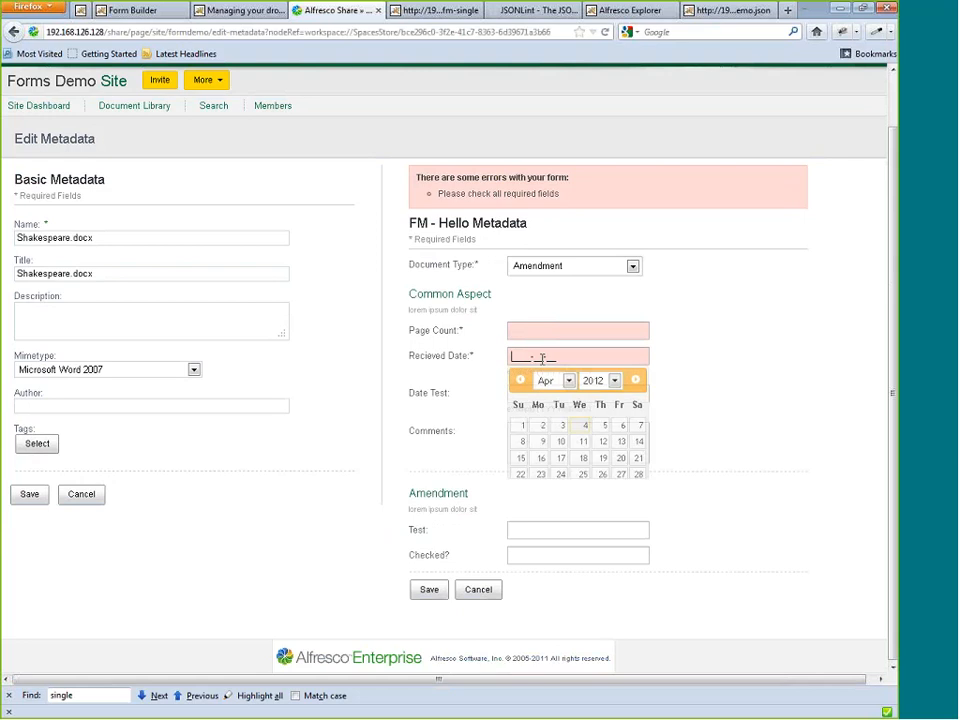
pyautogui.click(570, 441)
pyautogui.click(544, 330)
pyautogui.write('23')
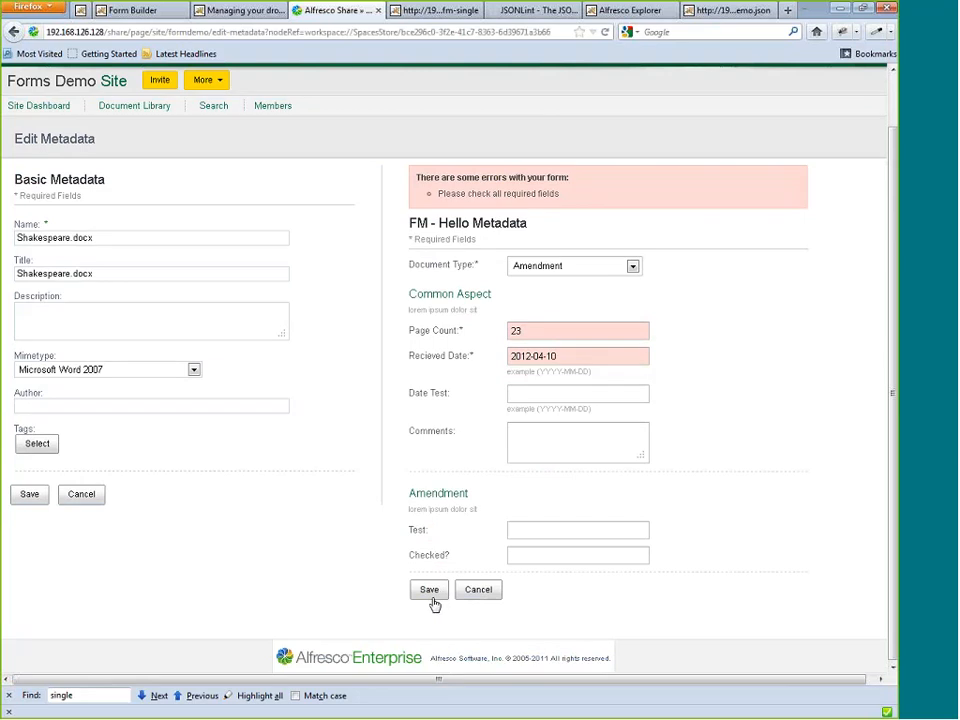
# Check the Dropdown Management page, return to the Edit Metadata form, and open the Site Dashboard in a new browser tab.
pyautogui.click(257, 13)
pyautogui.click(314, 33)
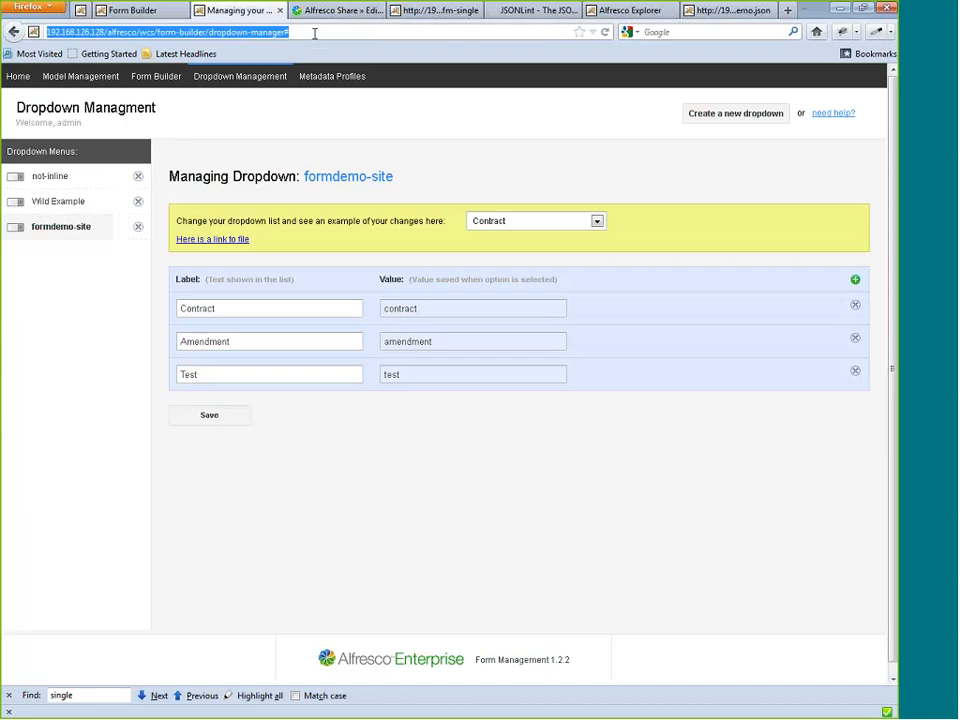
pyautogui.click(318, 12)
pyautogui.click(300, 33)
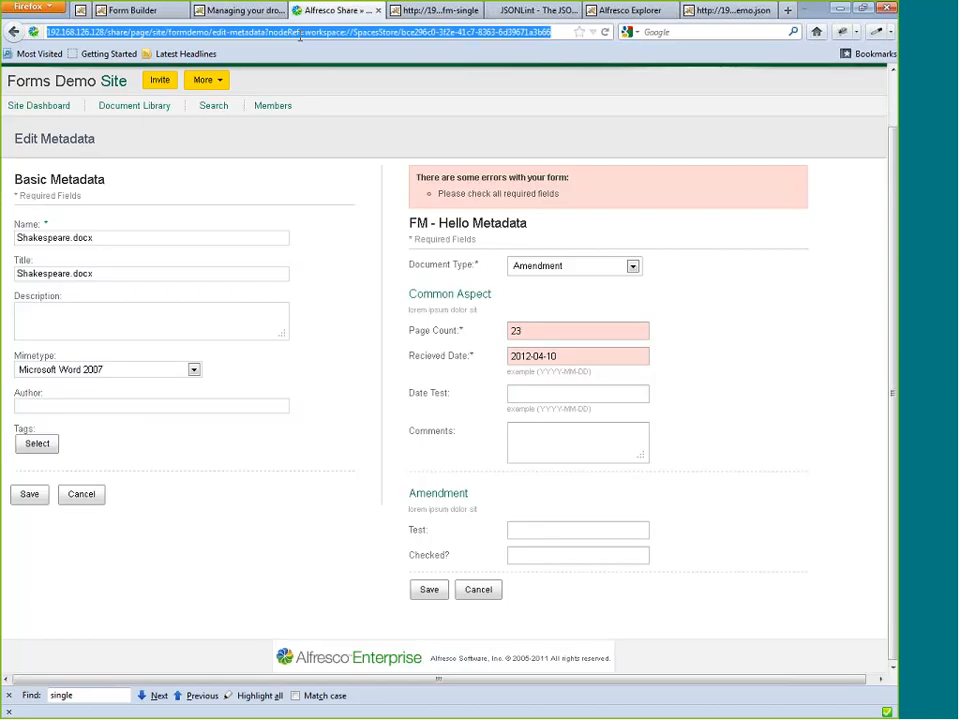
pyautogui.rightClick(55, 105)
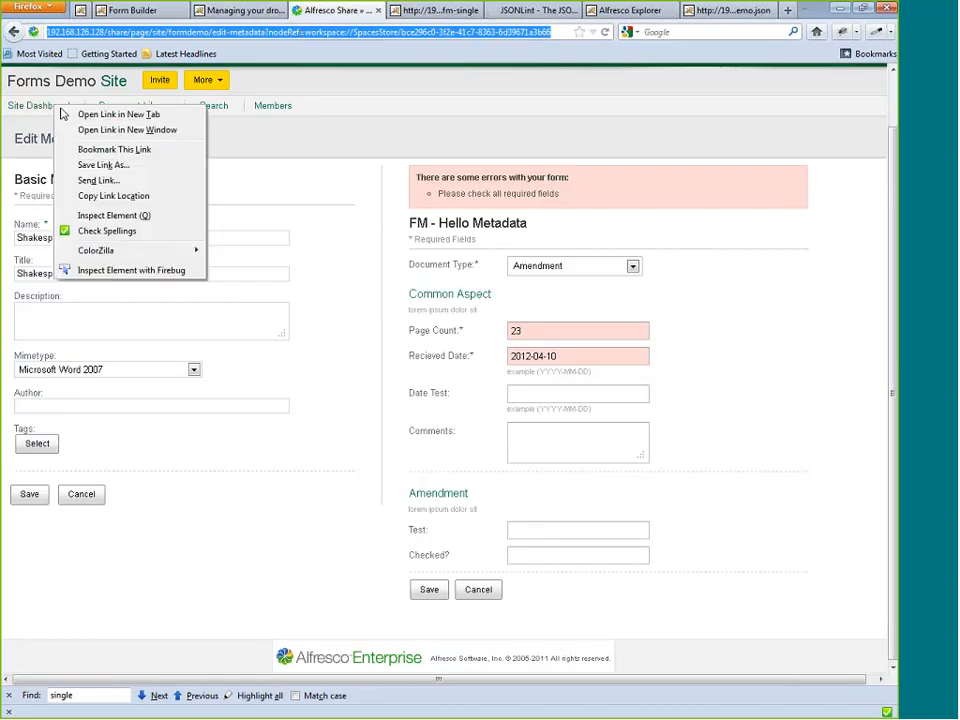
pyautogui.press('Escape')
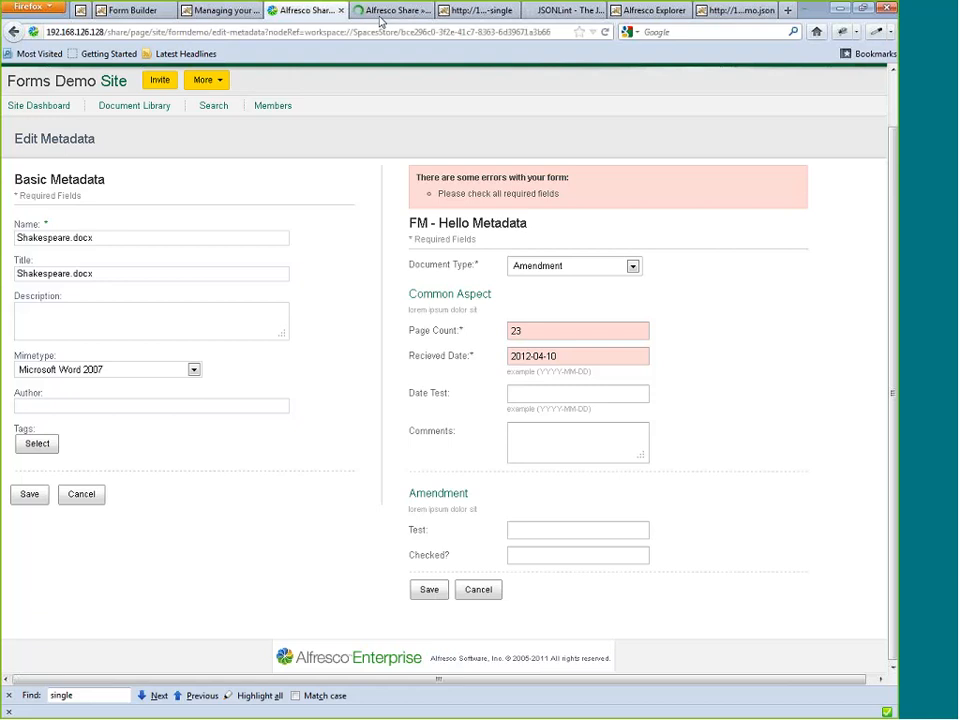
# Try to file Jaws_Sketching_Kit.ai and Space Template.acp as records from the dashboard's Dropbox, and copy the request's JSON response.
pyautogui.click(385, 11)
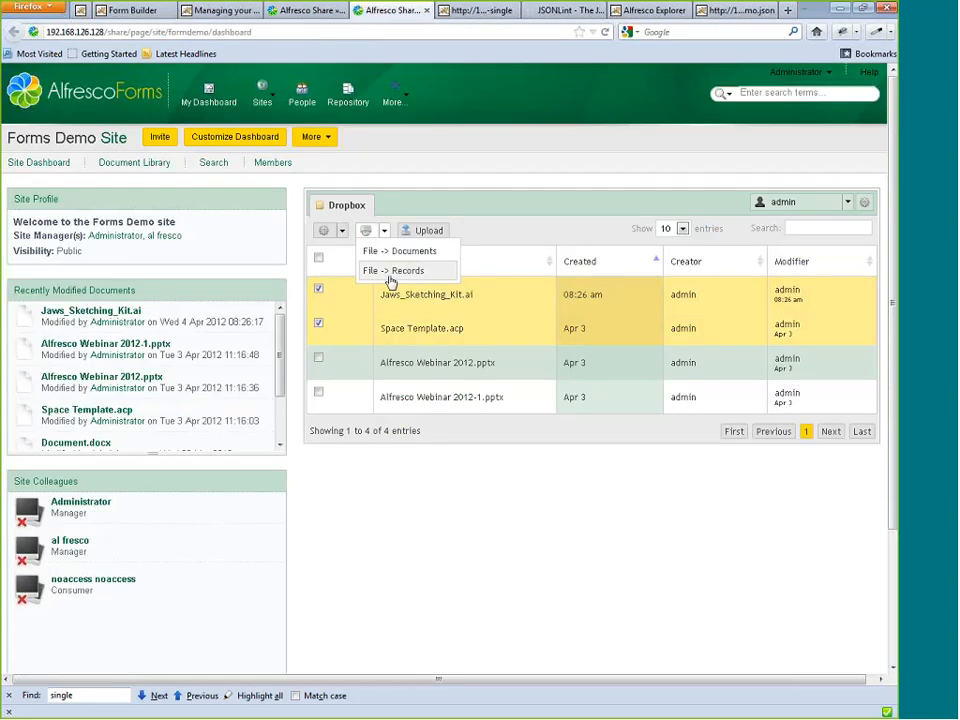
pyautogui.click(390, 277)
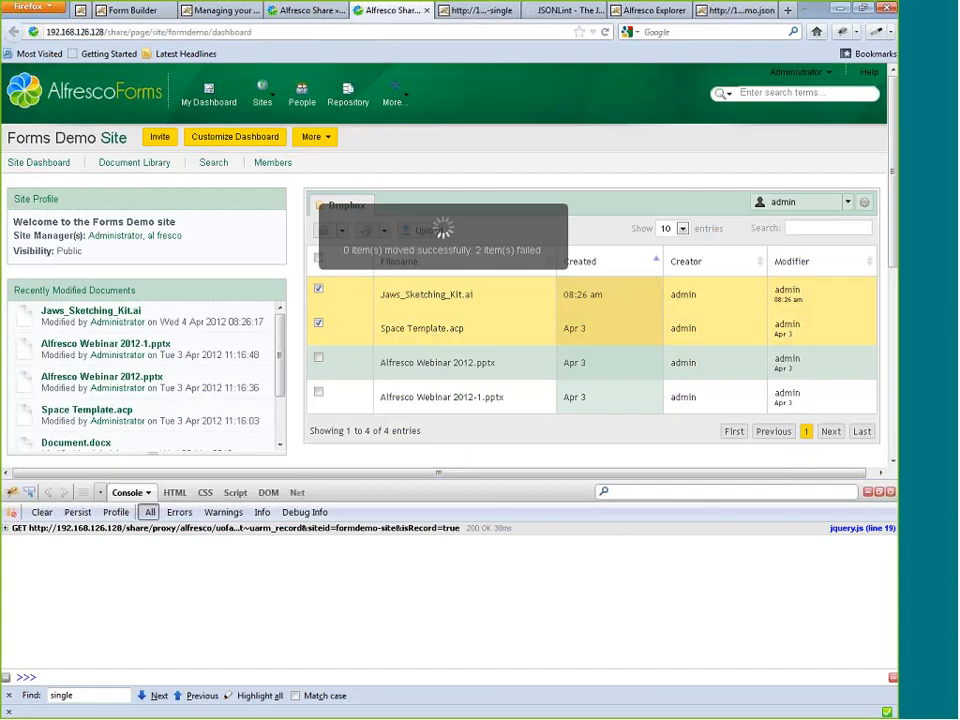
pyautogui.click(6, 528)
pyautogui.moveTo(14, 561); pyautogui.dragTo(462, 653)
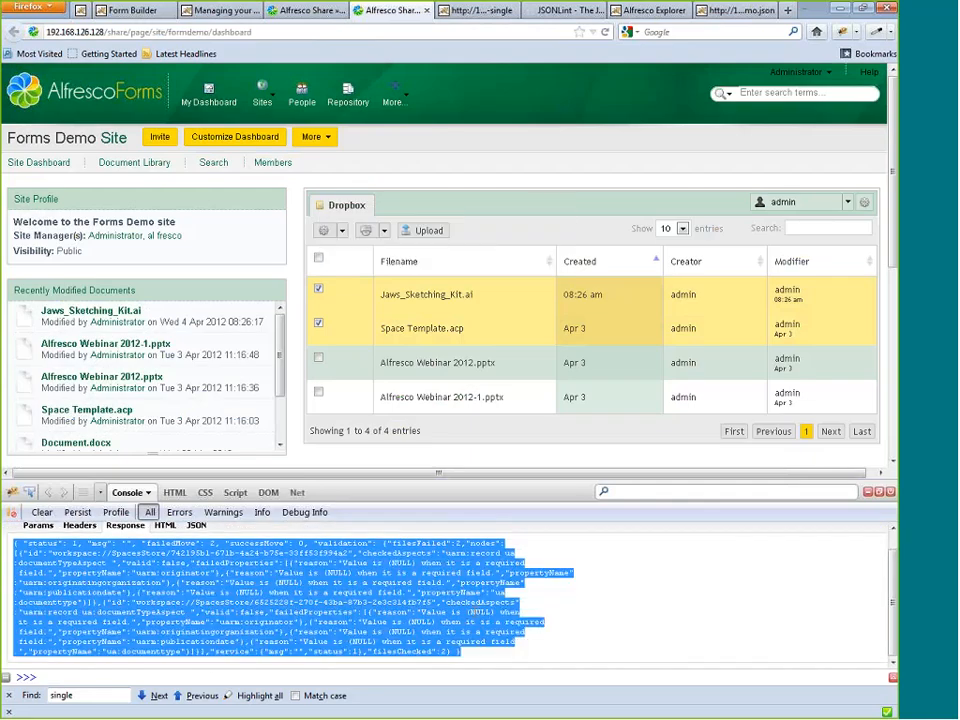
# Switch to JSONLint, replace its contents with the copied filing response, and validate it.
pyautogui.click(550, 25)
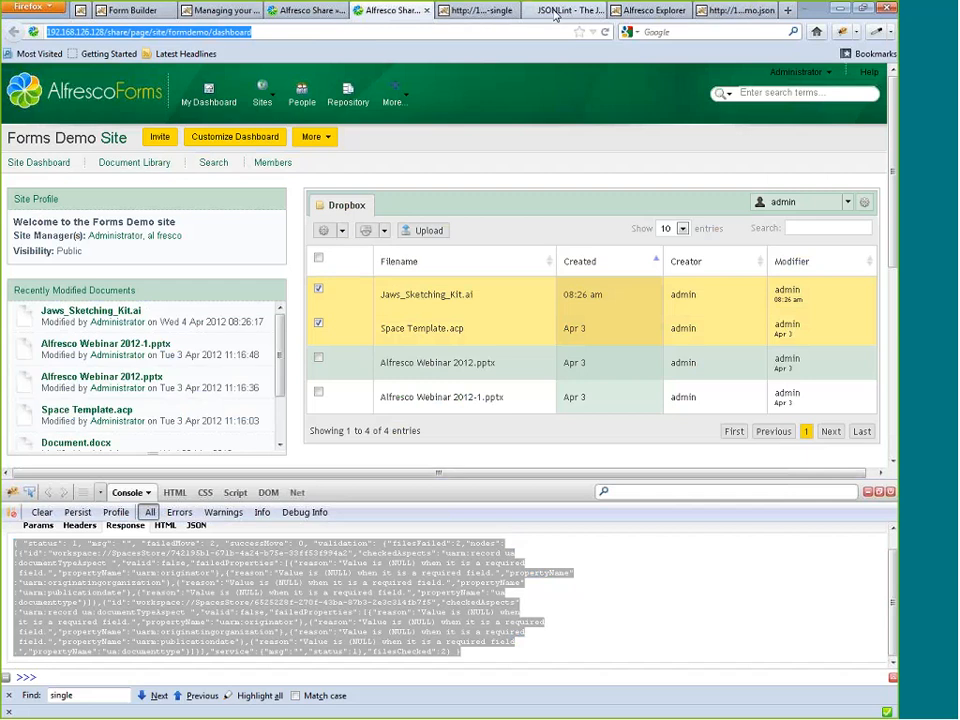
pyautogui.click(555, 12)
pyautogui.hotkey('ctrl', 'a')
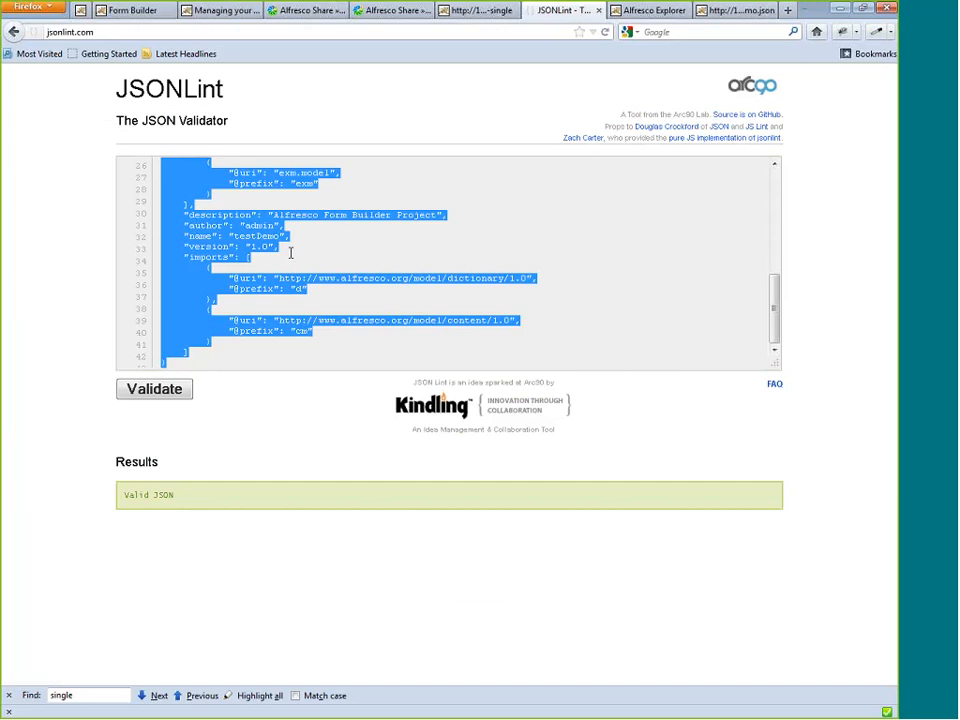
pyautogui.hotkey('ctrl', 'v')
pyautogui.click(152, 396)
# Examine the failedProperties entries for each node in the formatted JSON, including uarm:originatingorganization.
pyautogui.scroll(-2, 300, 300)
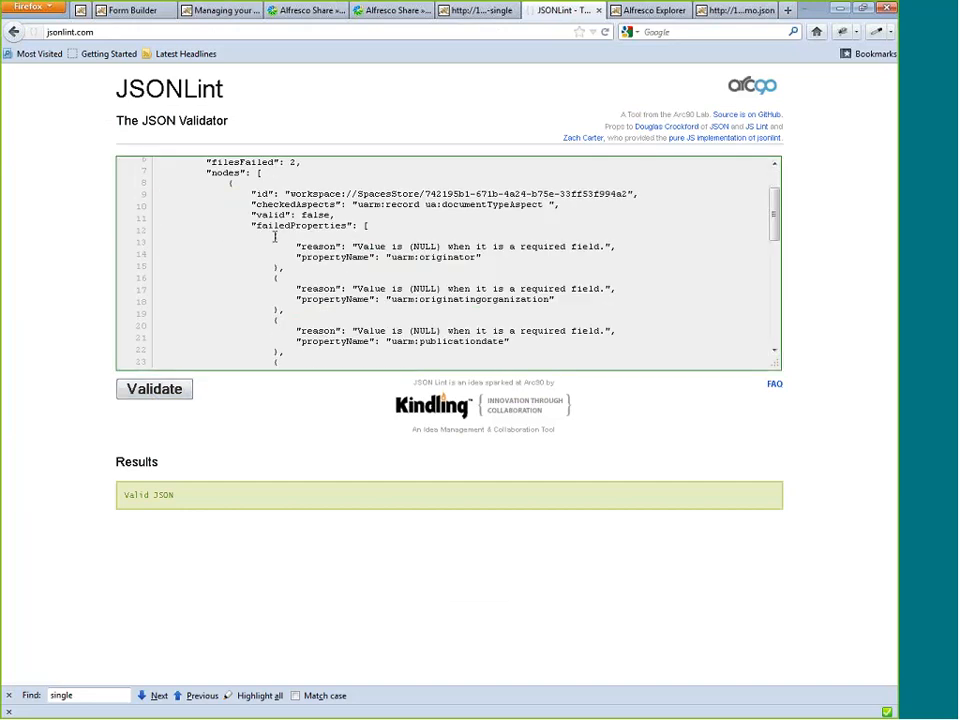
pyautogui.moveTo(274, 236); pyautogui.dragTo(300, 322)
pyautogui.click(268, 305)
pyautogui.scroll(-1, 268, 302)
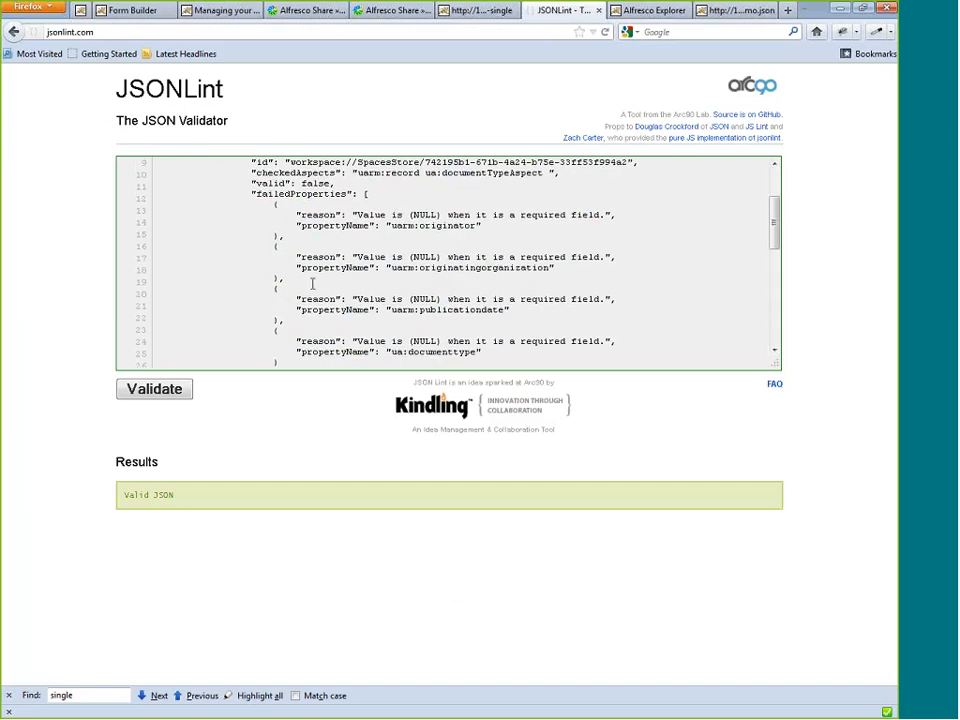
pyautogui.moveTo(392, 269); pyautogui.dragTo(549, 269)
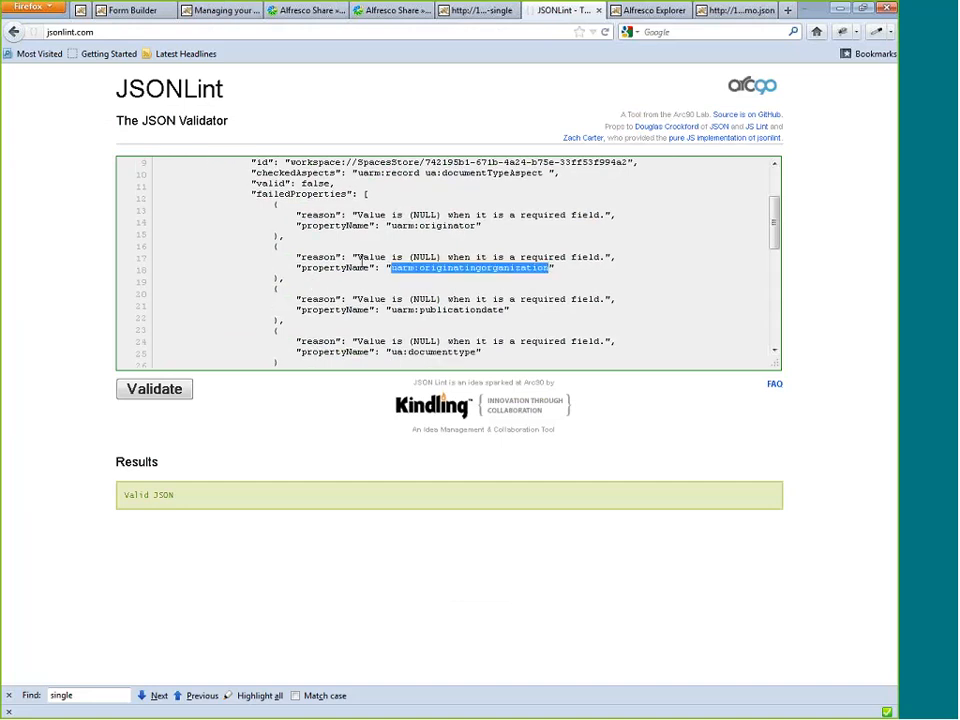
pyautogui.scroll(-4, 375, 285)
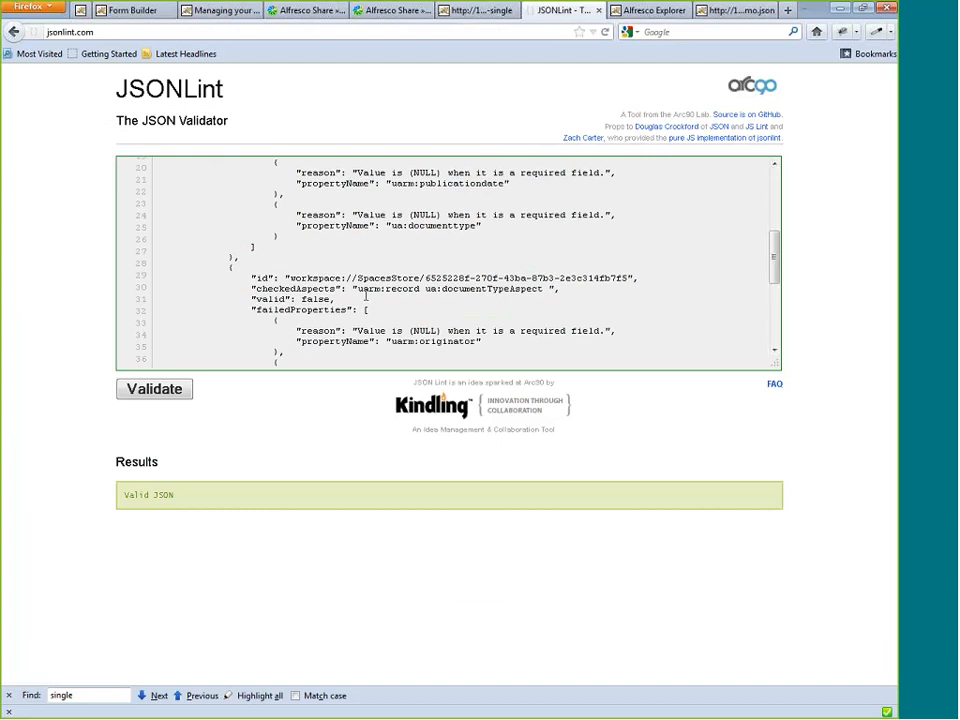
# Return to the Edit Metadata form in Share after passing by the Common Aspect form preview and the site dashboard.
pyautogui.click(482, 12)
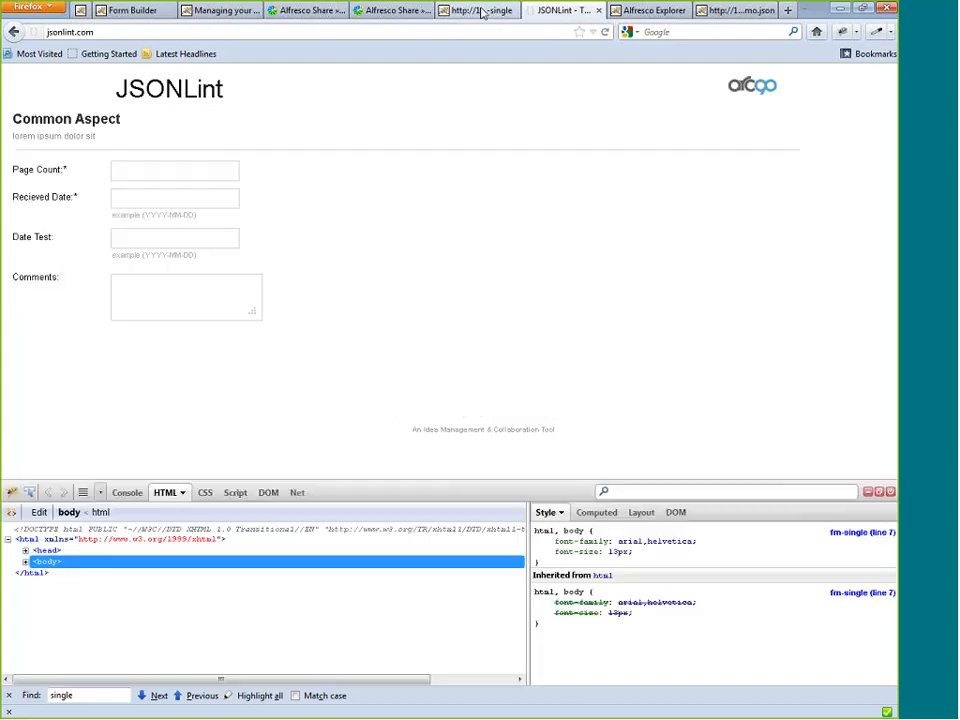
pyautogui.click(383, 12)
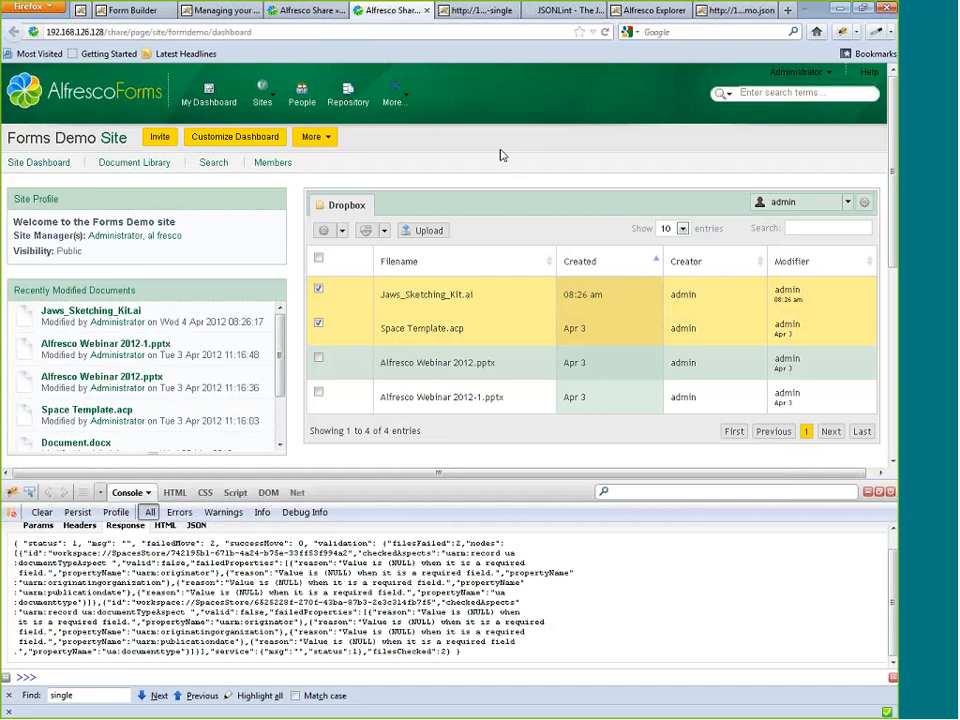
pyautogui.click(310, 12)
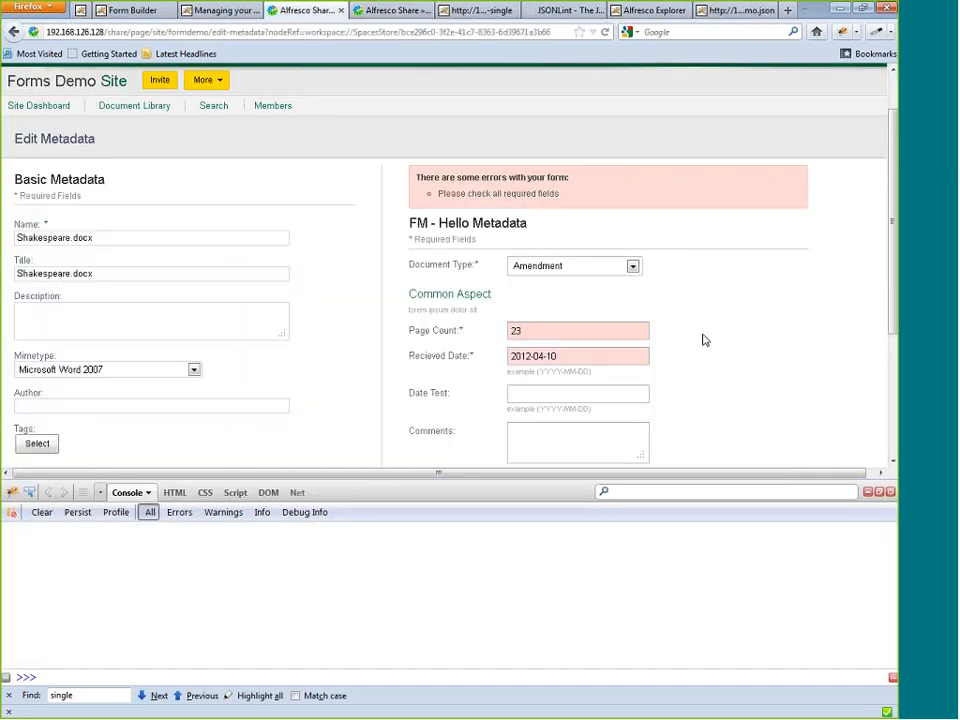
# Save the FM - Hello Metadata form for Shakespeare.docx and close the Firebug console.
pyautogui.scroll(-2, 690, 345)
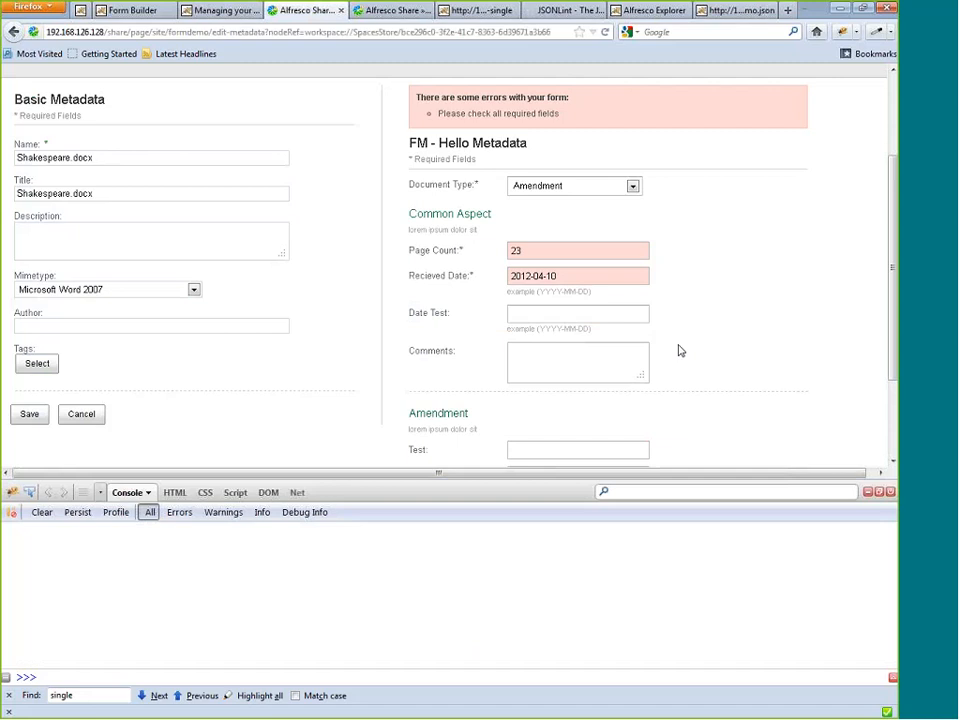
pyautogui.scroll(-3, 679, 350)
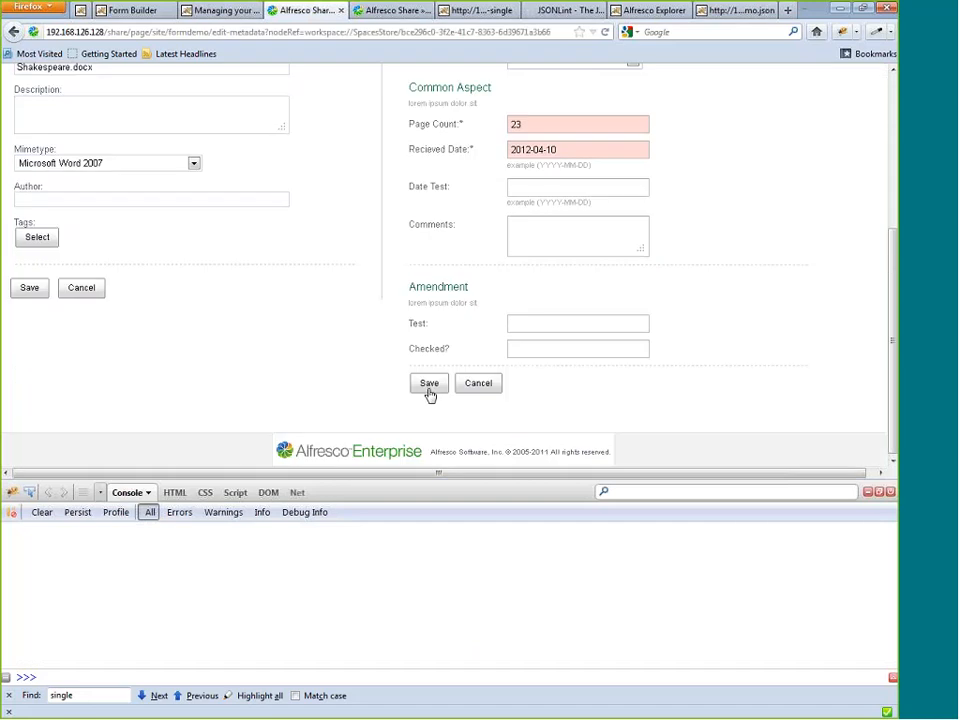
pyautogui.click(429, 390)
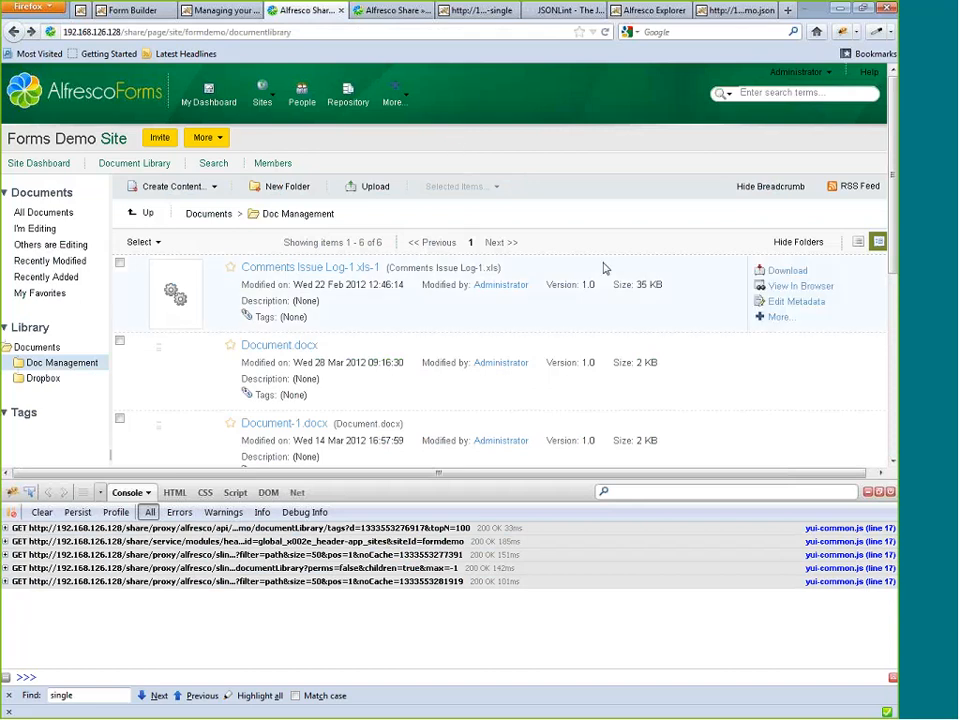
pyautogui.click(888, 491)
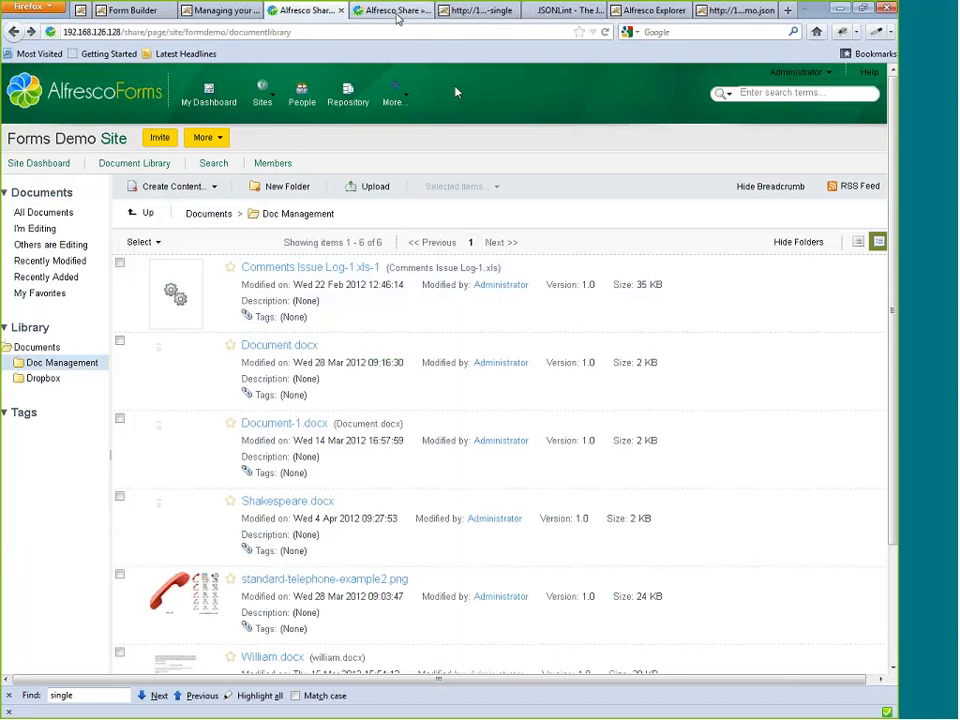
# Switch to the Forms Demo site dashboard and enter $.data in the browser's web search field without running the search.
pyautogui.click(394, 12)
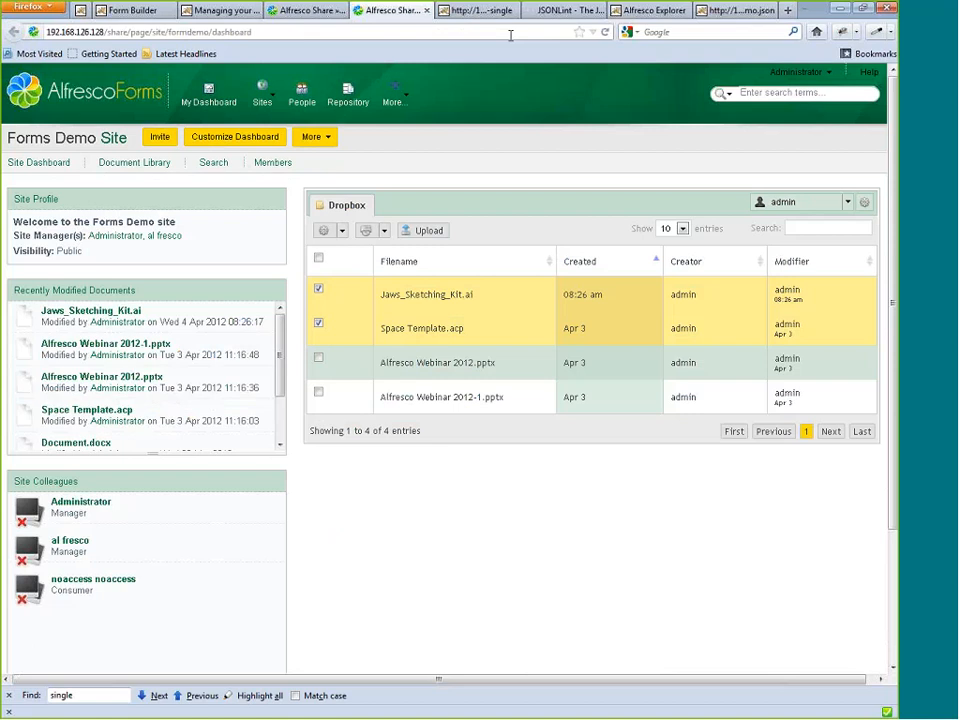
pyautogui.click(655, 32)
pyautogui.write('.data')
# View the Contract metadata form for the two selected Dropbox files, closing it unsaved and returning to the Doc Management folder.
pyautogui.click(342, 230)
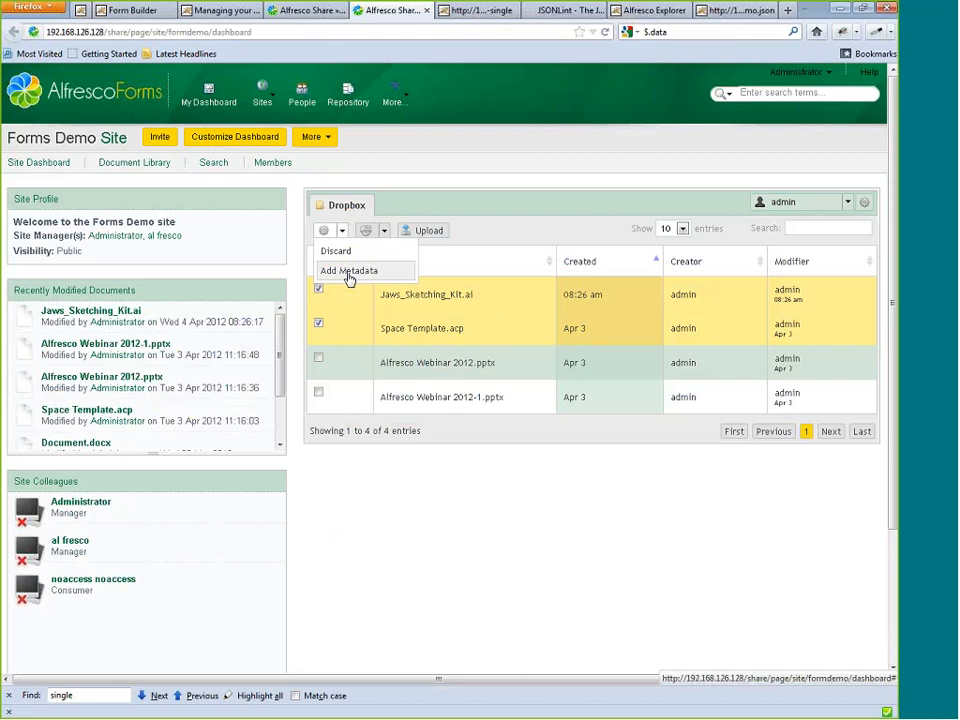
pyautogui.click(350, 277)
pyautogui.click(452, 212)
pyautogui.click(432, 282)
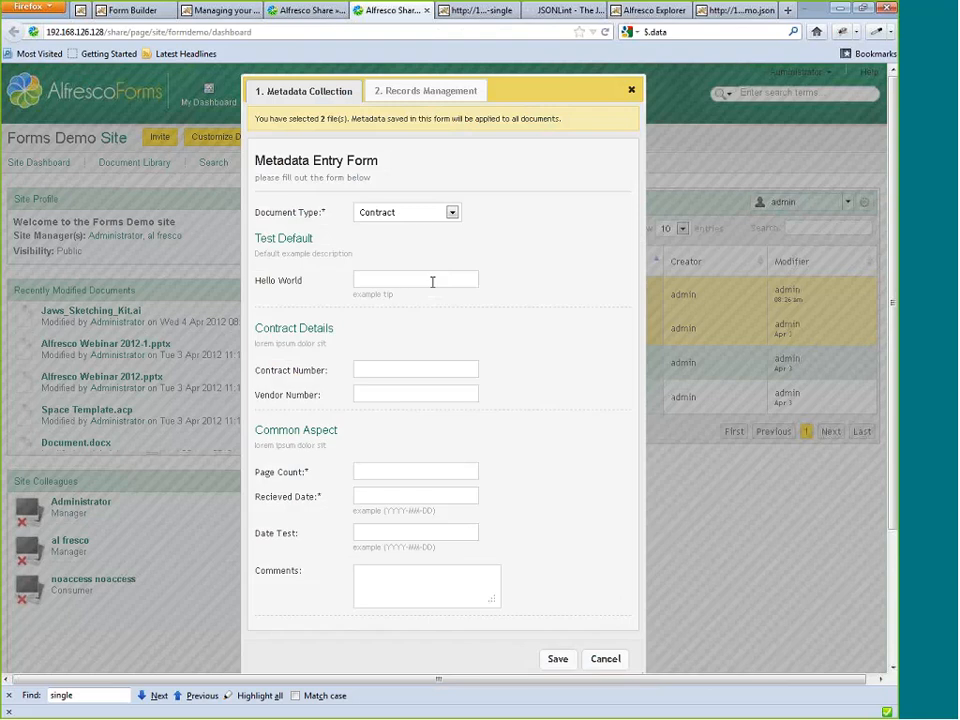
pyautogui.click(397, 285)
pyautogui.click(631, 90)
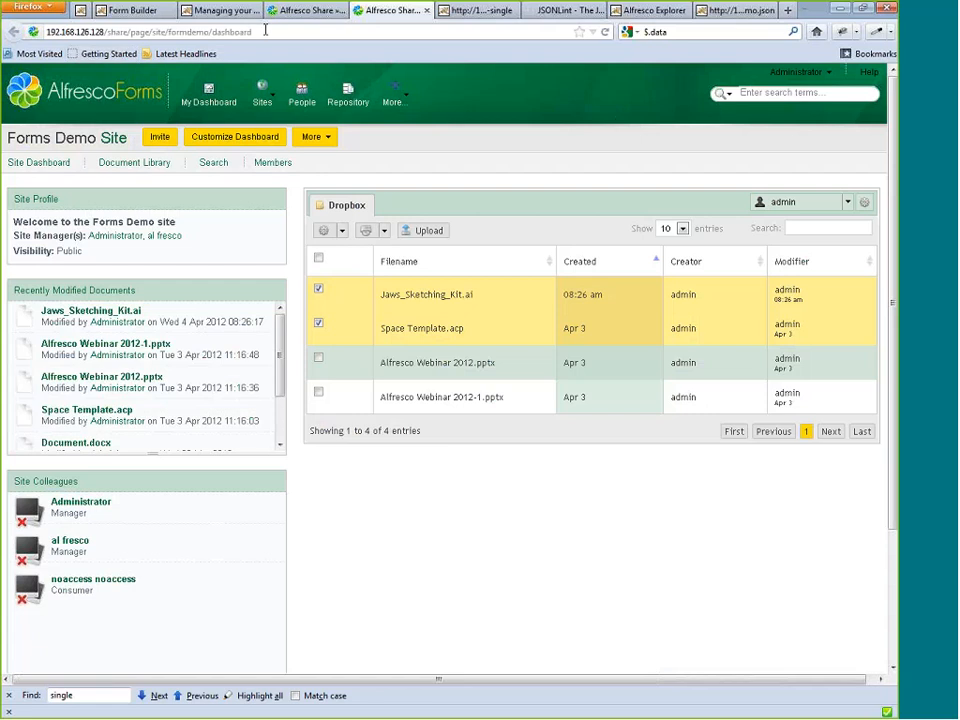
pyautogui.click(300, 10)
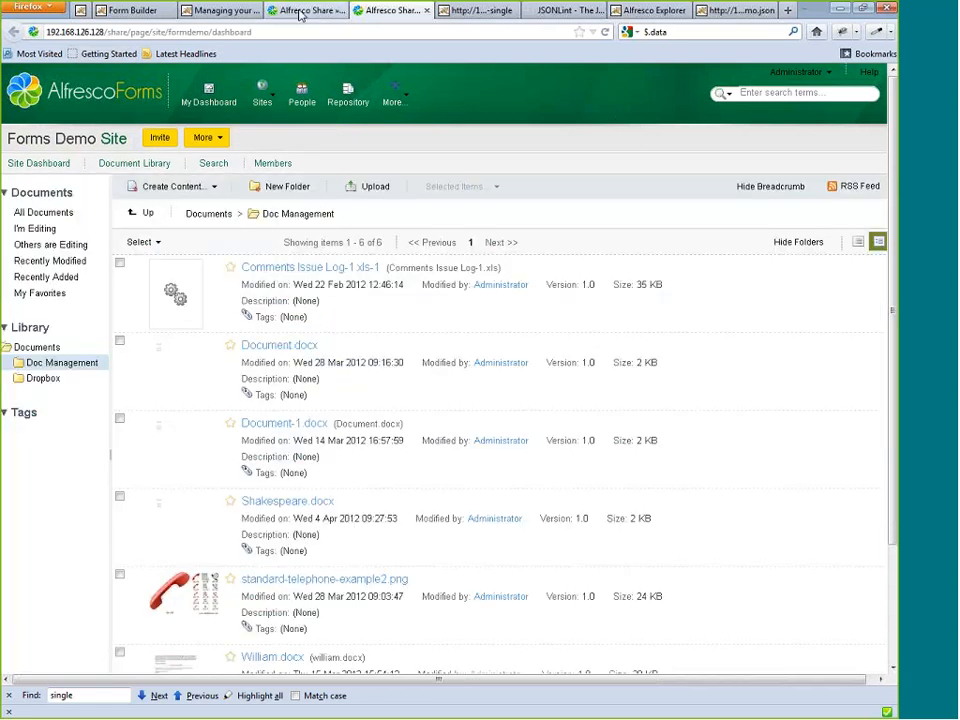
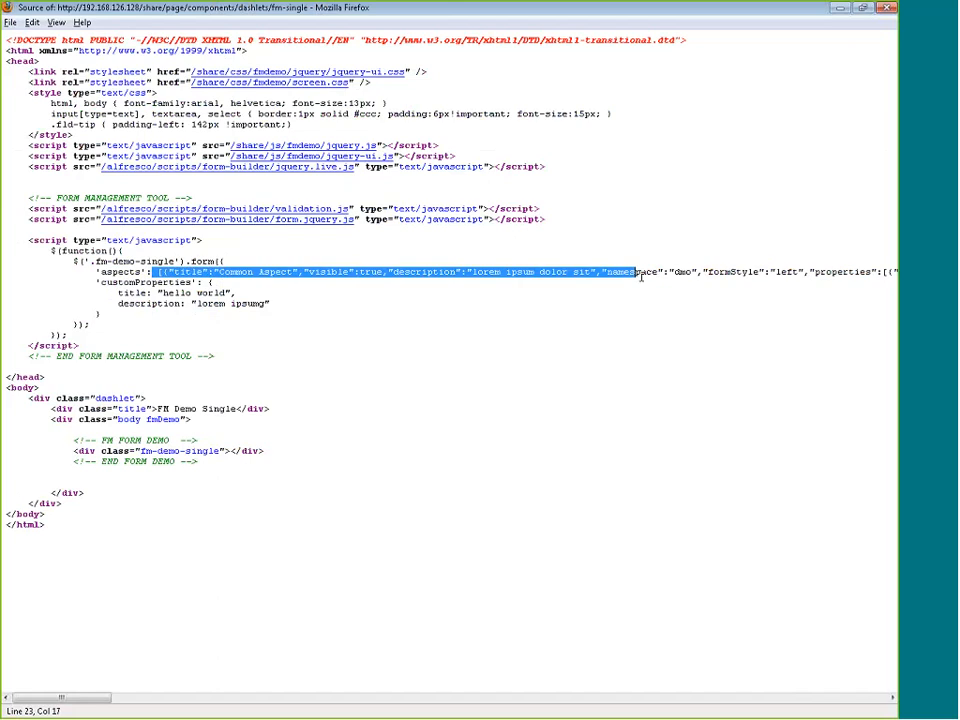
# Switch to the virtual machine's editor and examine fm-example.get.html.ftl and fm-example.get.js, highlighting the aspecttoproperty remote call and its dmo_common argument.
pyautogui.click(844, 9)
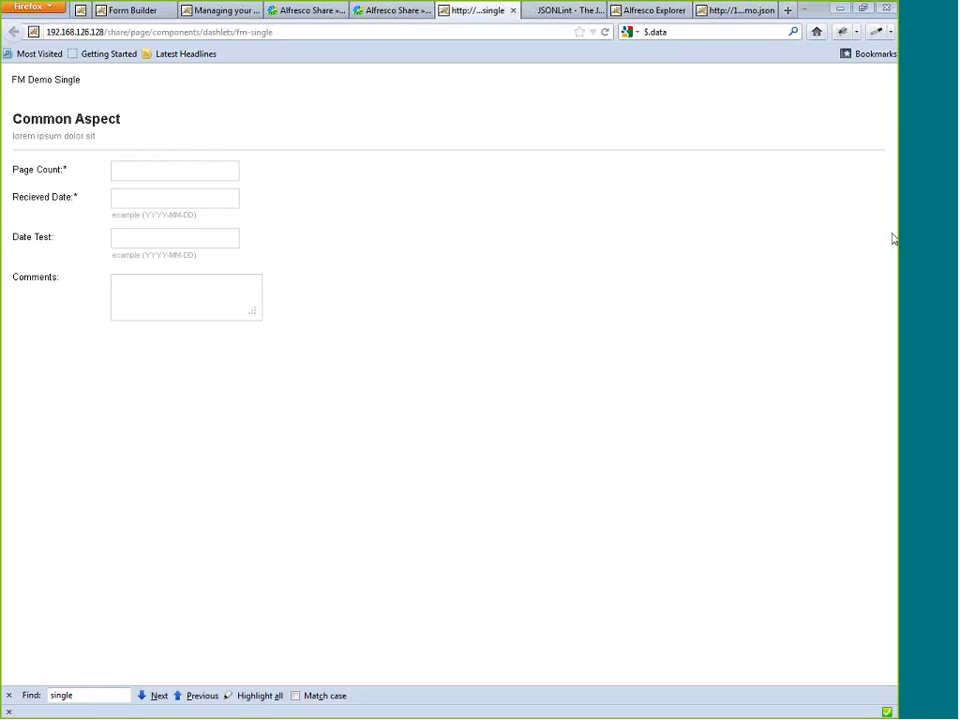
pyautogui.moveTo(892, 238)
pyautogui.mouseDown()
pyautogui.moveTo(679, 122)
pyautogui.moveTo(525, 118)
pyautogui.moveTo(632, 84)
pyautogui.mouseUp()
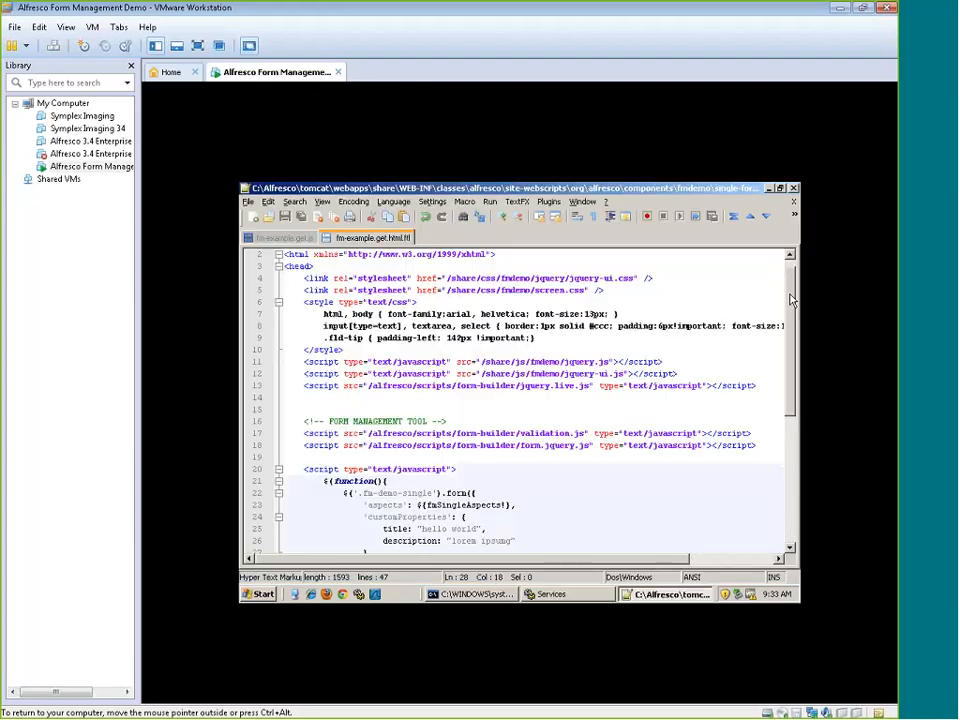
pyautogui.moveTo(789, 293); pyautogui.dragTo(789, 324)
pyautogui.hotkey('ctrl', 'Tab')
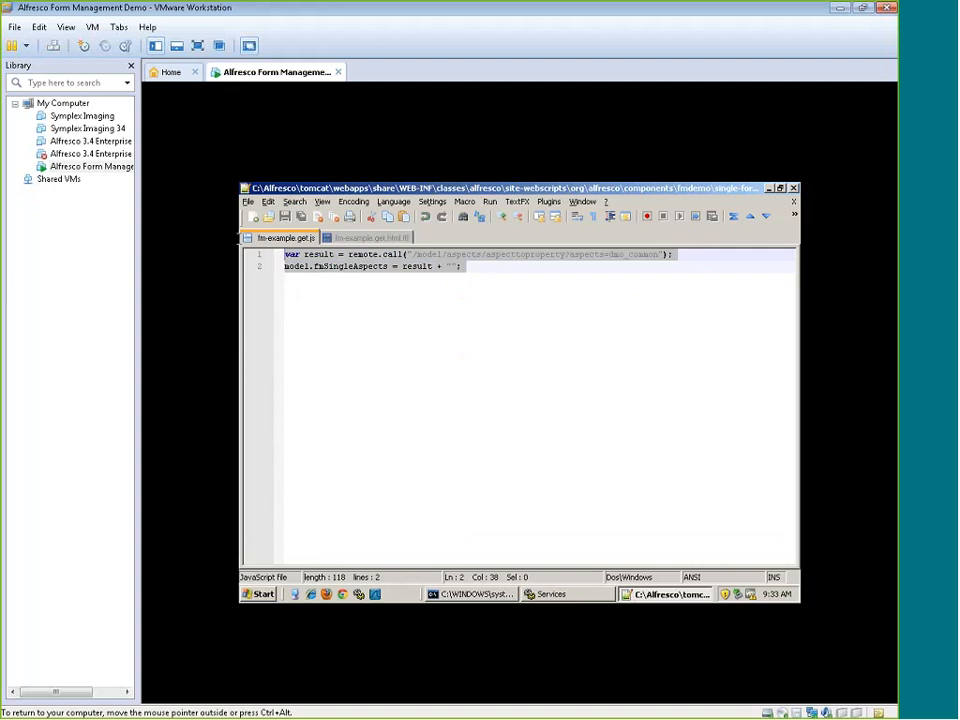
pyautogui.hotkey('ctrl', 'a')
pyautogui.moveTo(413, 254); pyautogui.dragTo(567, 255)
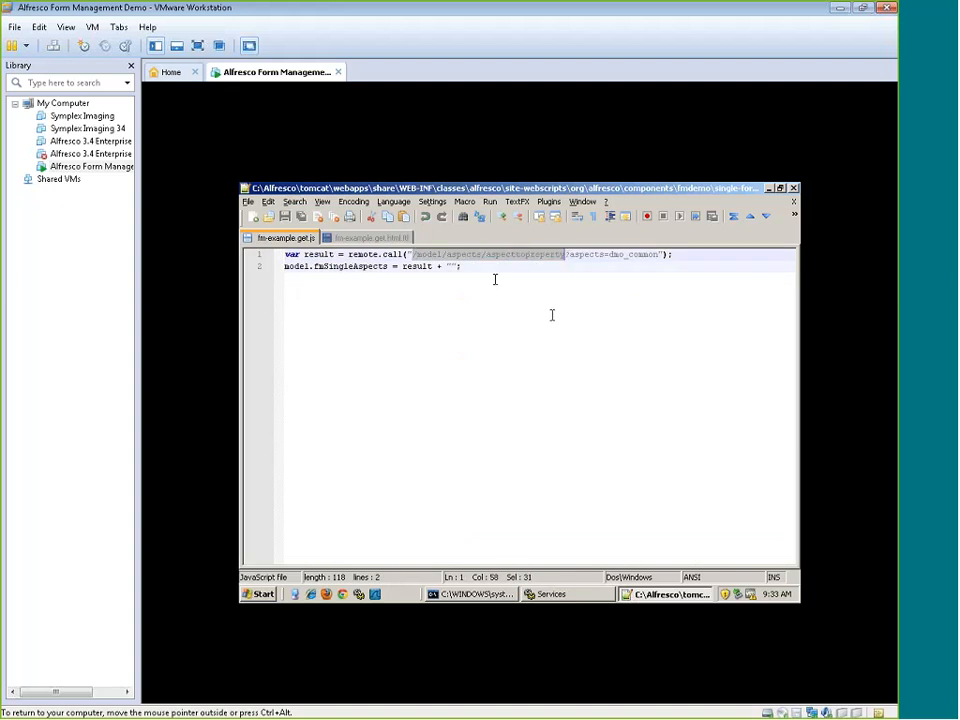
pyautogui.click(521, 268)
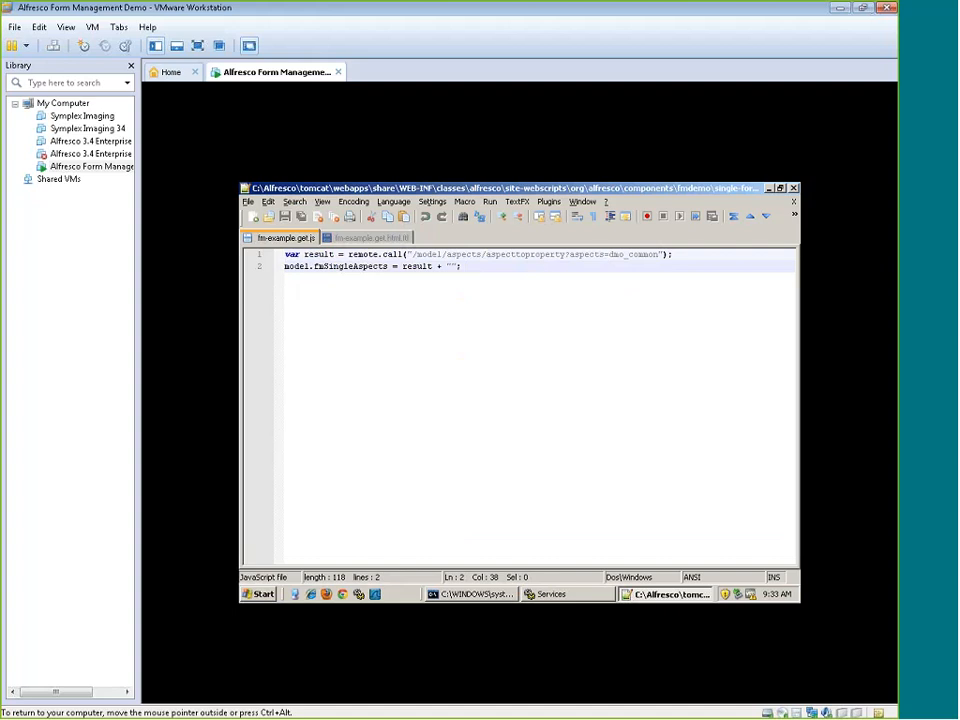
pyautogui.moveTo(610, 254); pyautogui.dragTo(658, 254)
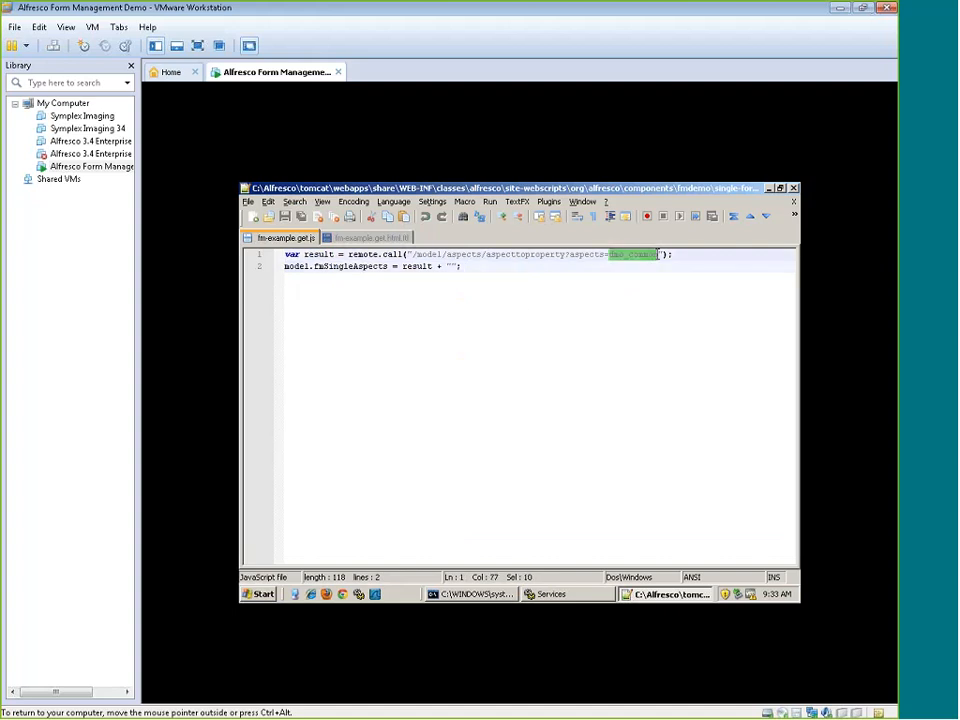
pyautogui.click(593, 353)
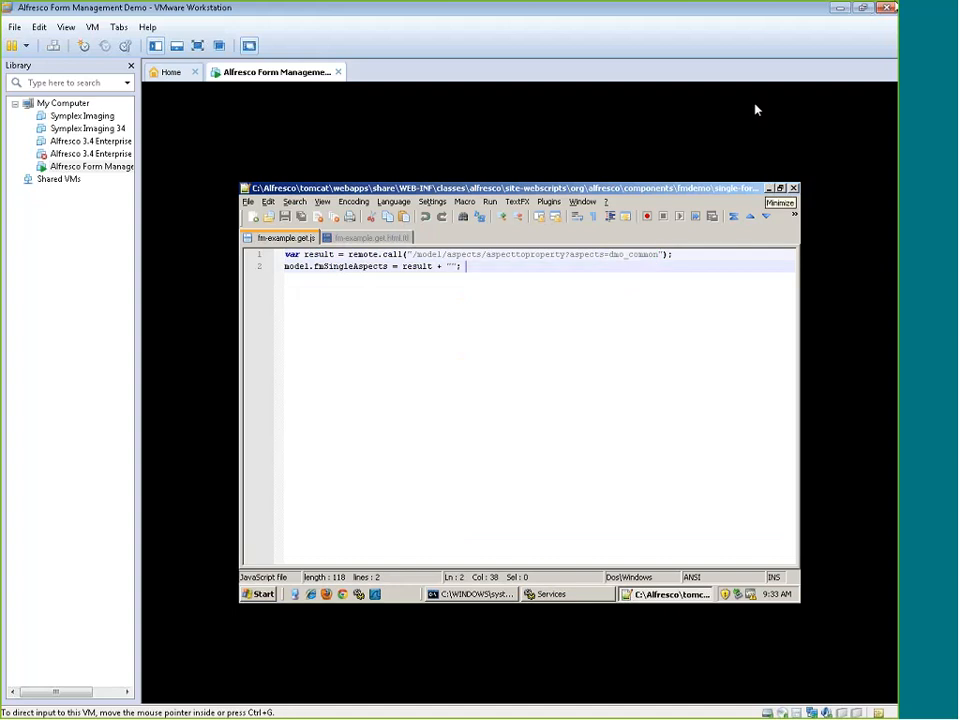
pyautogui.click(370, 237)
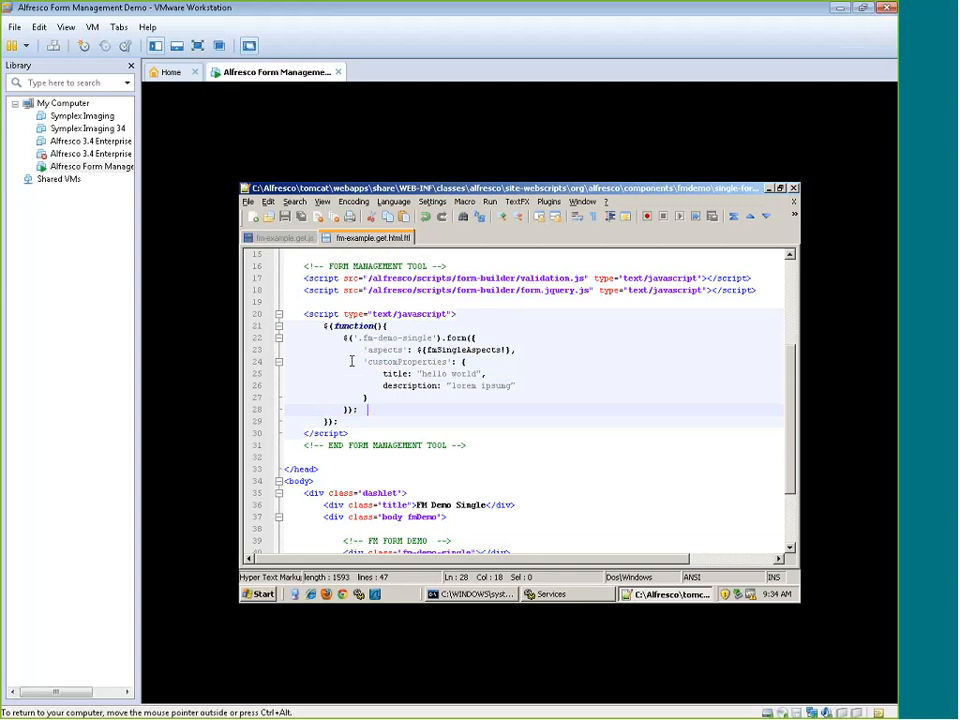
# Return to the Forms Demo site and view the File -> Records form's Metadata Collection and Records Management sections, closing it unsaved.
pyautogui.click(841, 8)
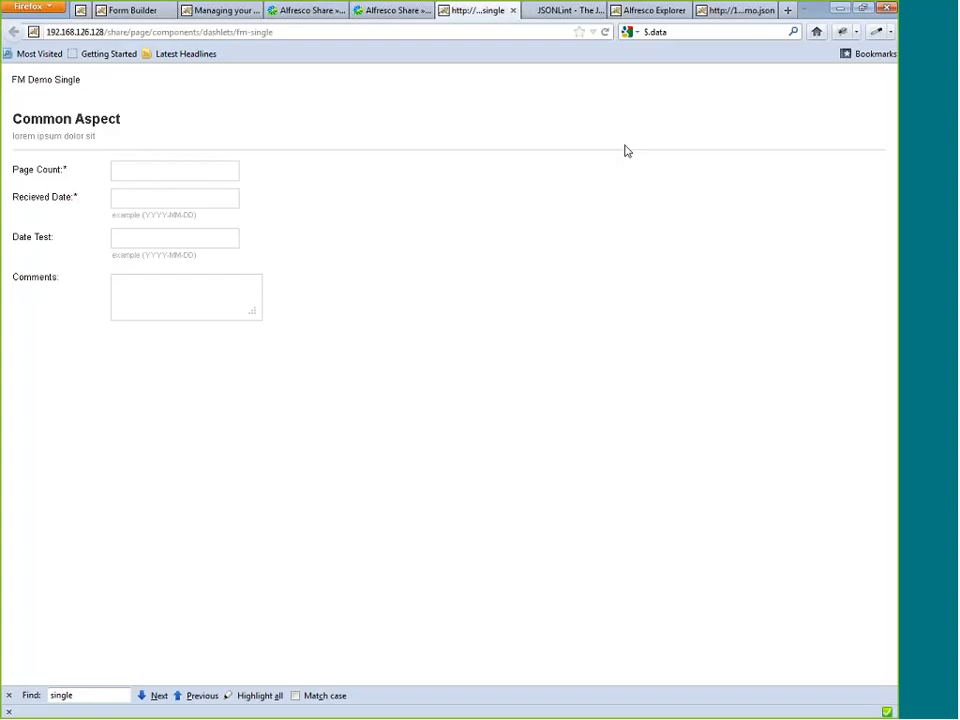
pyautogui.click(380, 12)
pyautogui.click(382, 230)
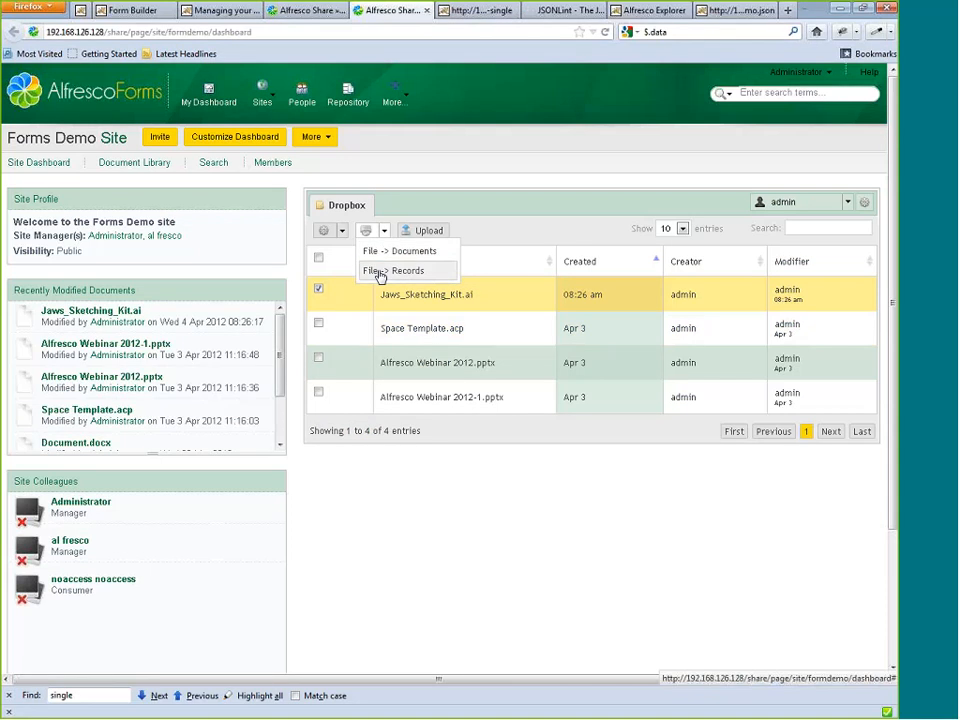
pyautogui.click(379, 271)
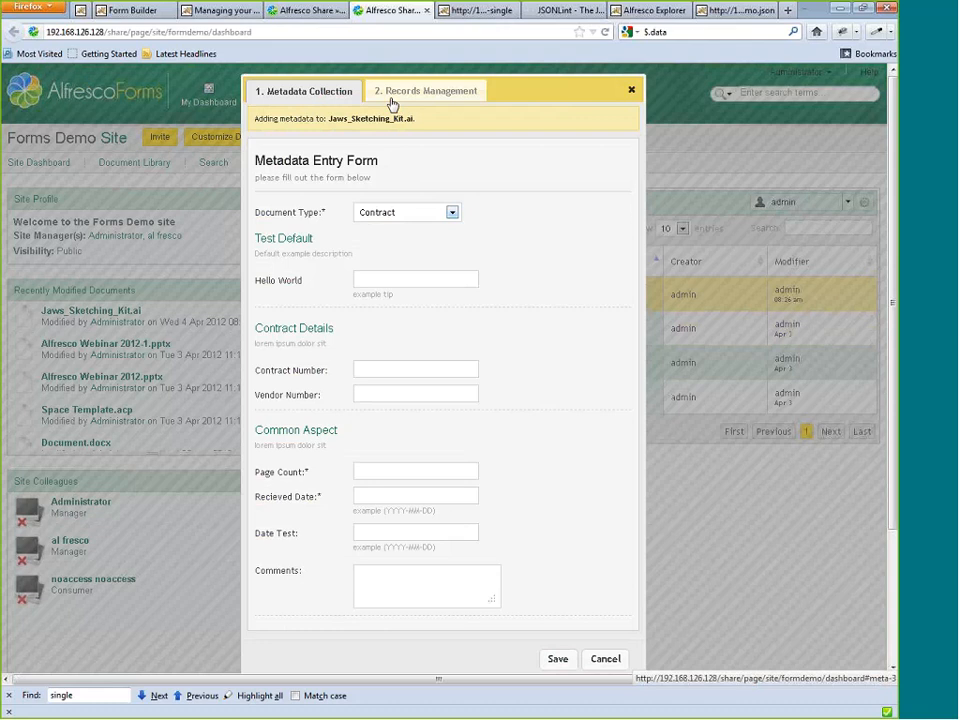
pyautogui.click(392, 95)
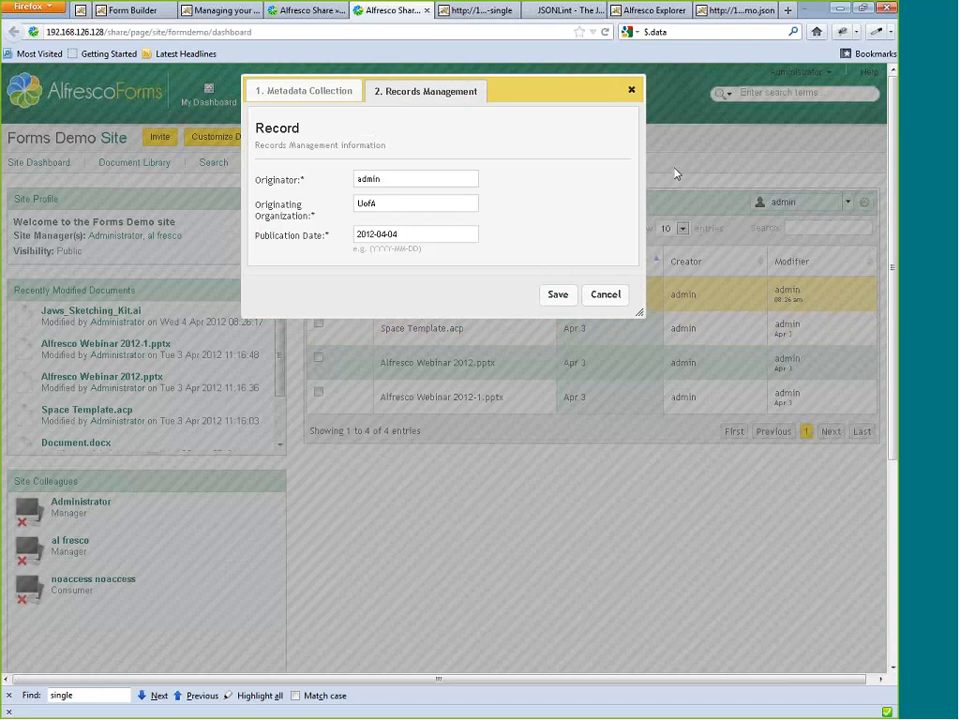
pyautogui.click(631, 92)
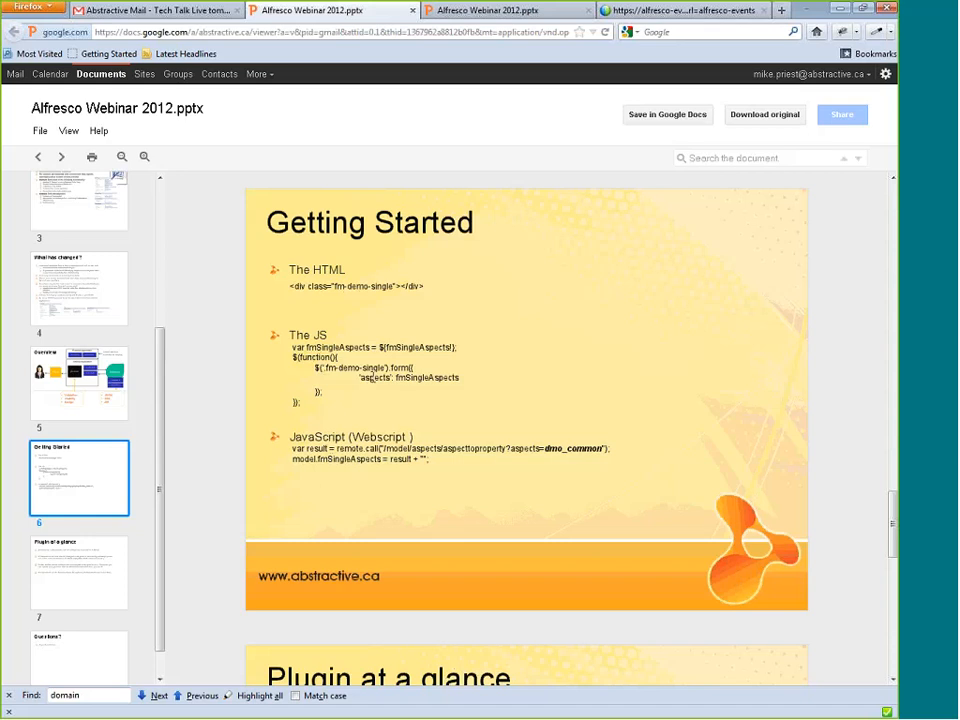
# Review the 'aspects' line on the Getting Started slide of Alfresco Webinar 2012.pptx and move on to the Plugin at a glance slide.
pyautogui.tripleClick(373, 377)
pyautogui.click(383, 392)
pyautogui.doubleClick(373, 379)
pyautogui.click(380, 390)
pyautogui.click(93, 543)
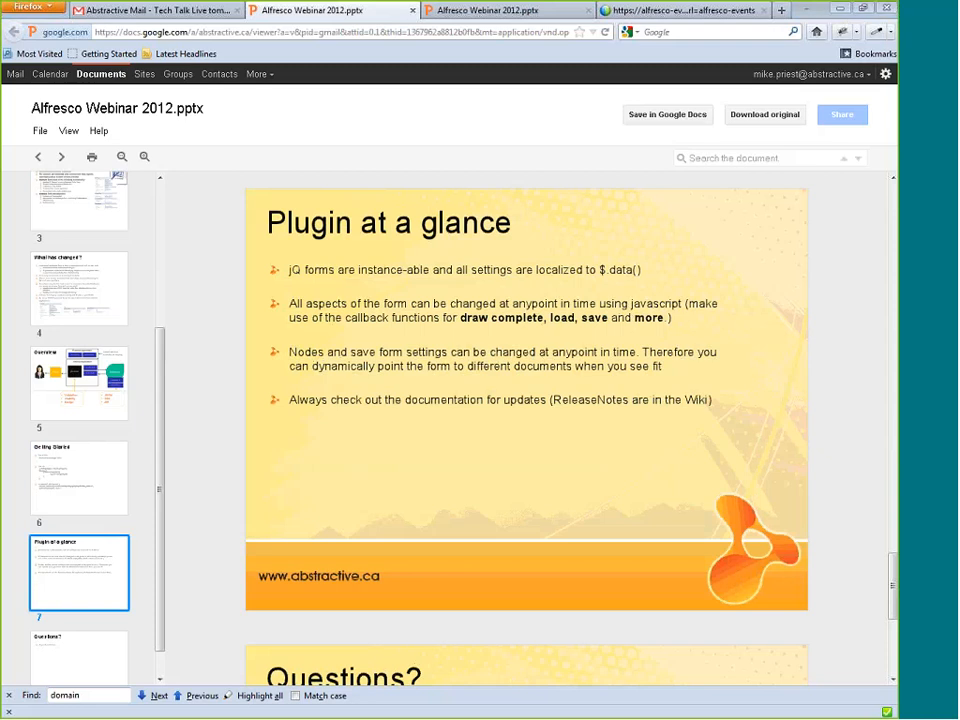
# Switch back to the FM Demo Single page, open Firebug and expand the page's head element.
pyautogui.hotkey('alt', 'Tab')
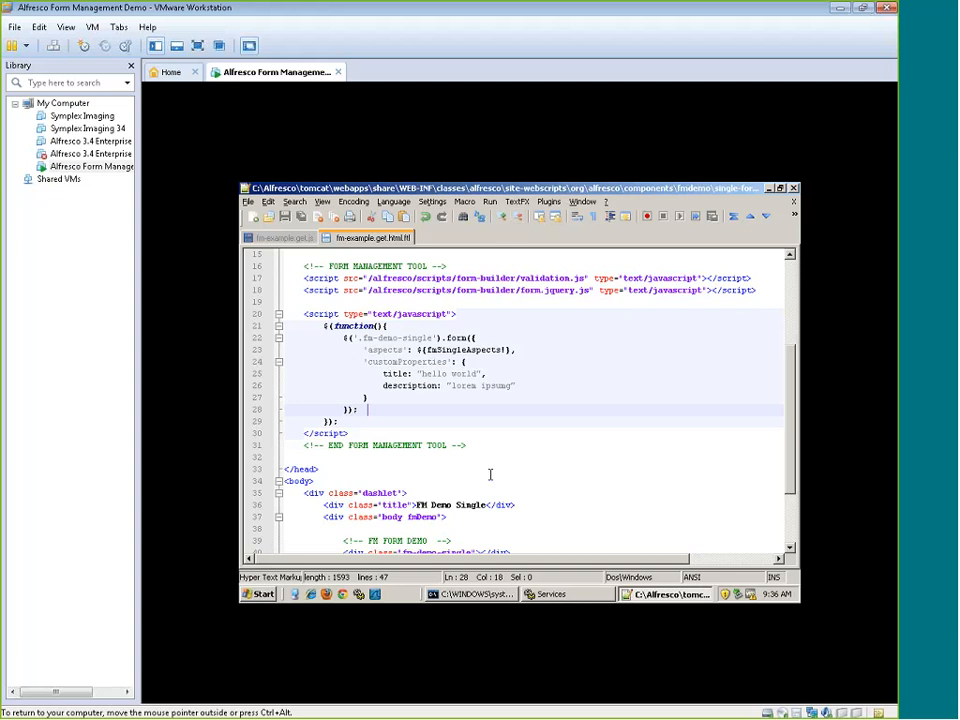
pyautogui.click(840, 12)
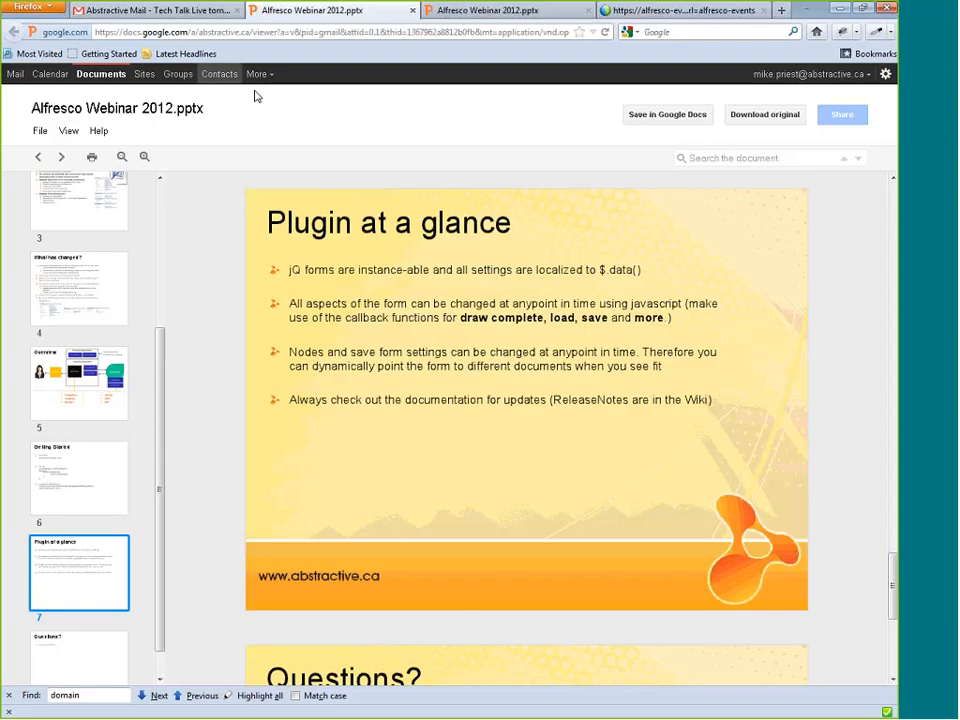
pyautogui.hotkey('alt', 'Tab')
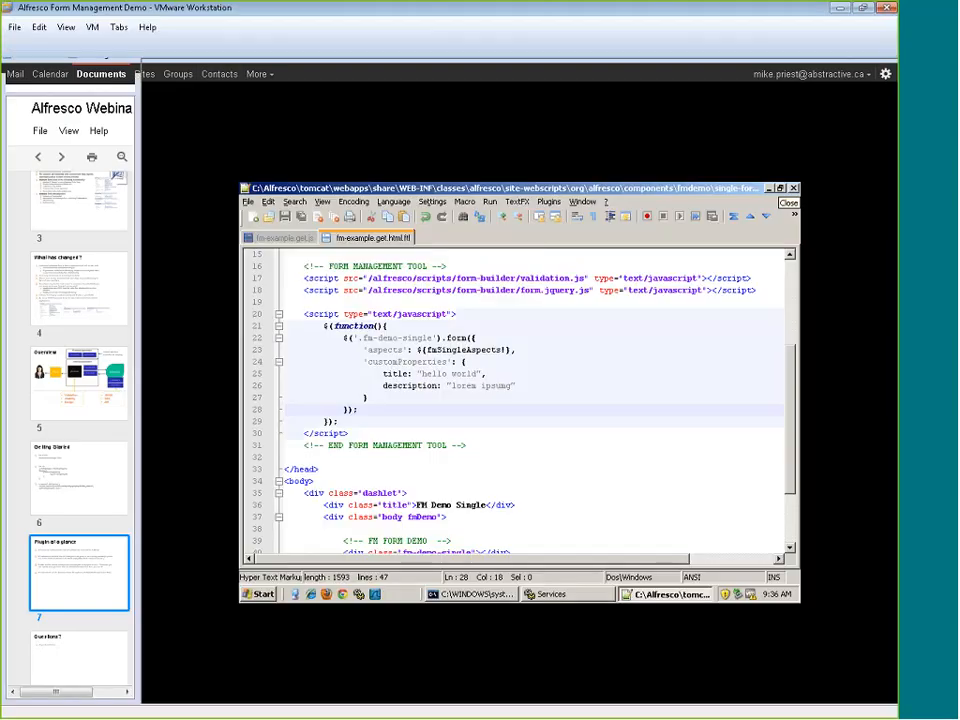
pyautogui.hotkey('alt', 'Tab')
pyautogui.click(463, 12)
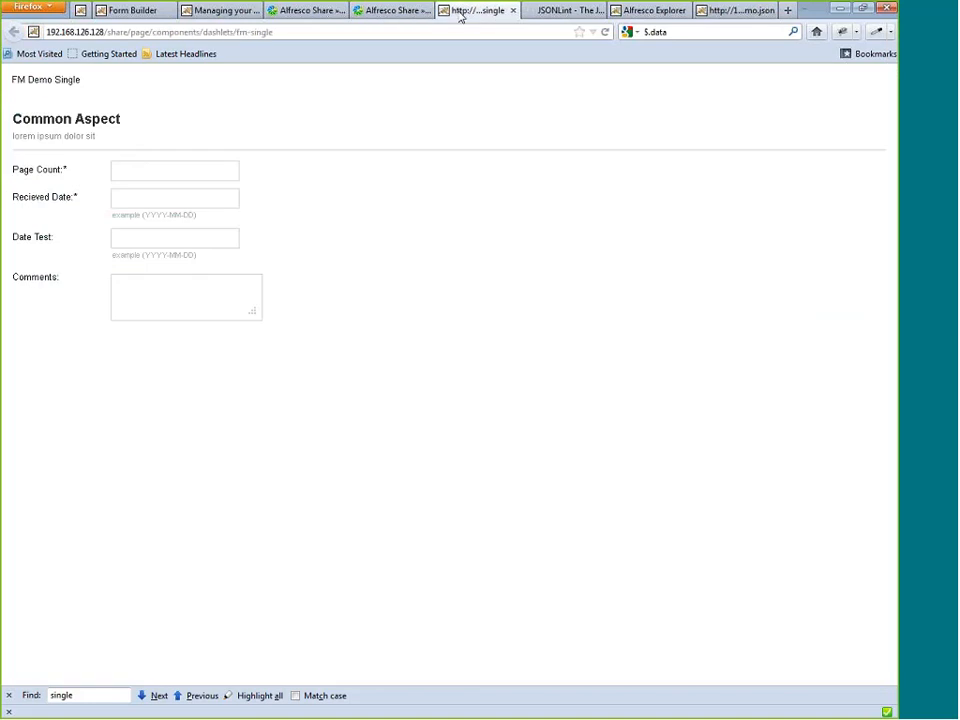
pyautogui.click(843, 33)
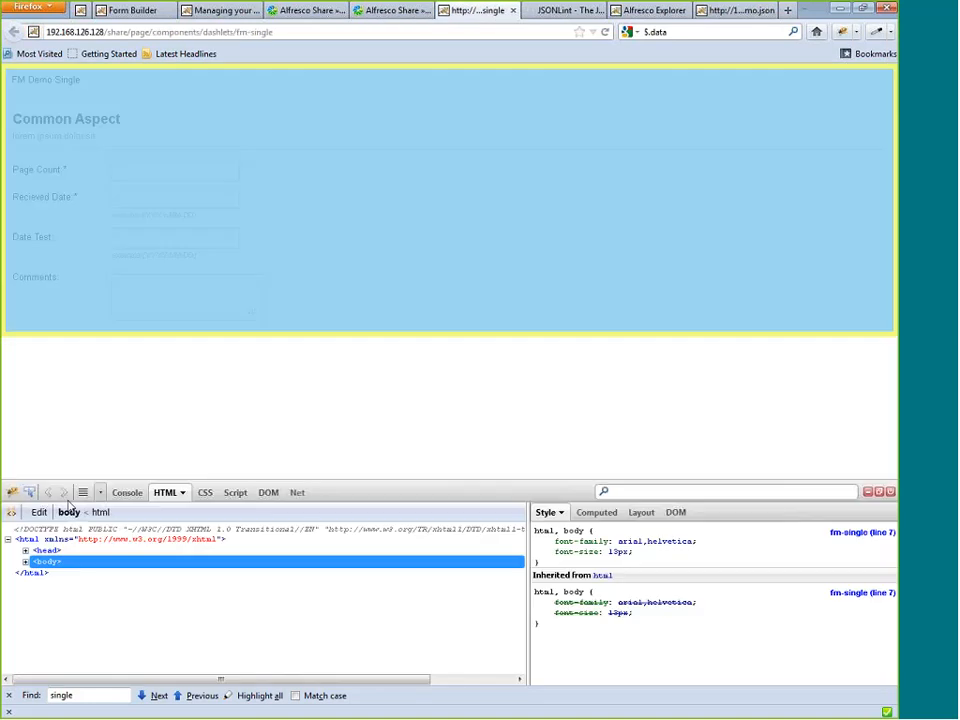
pyautogui.click(25, 550)
pyautogui.scroll(-1, 45, 620)
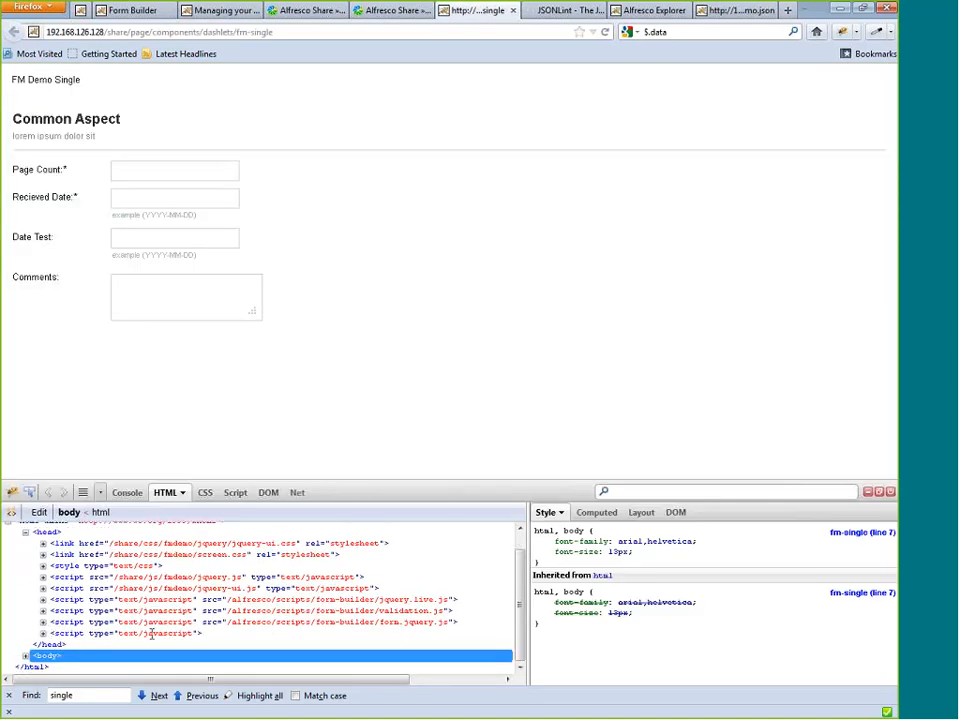
# Inspect the form builder scripts in the page head and expand the form.jquery.js script element.
pyautogui.click(65, 623)
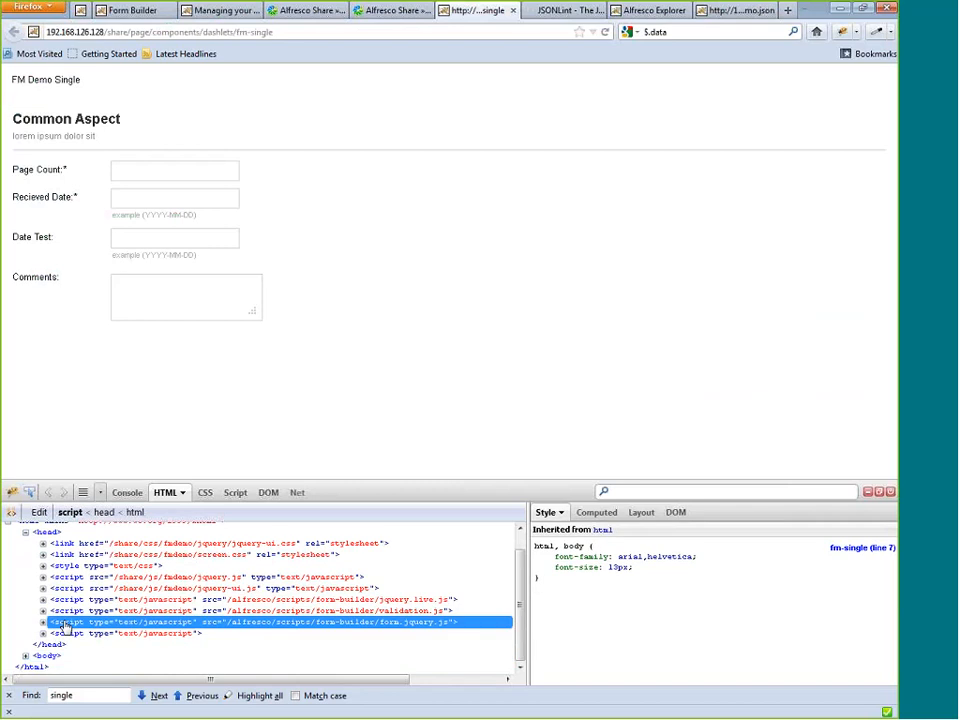
pyautogui.moveTo(64, 623); pyautogui.dragTo(69, 618)
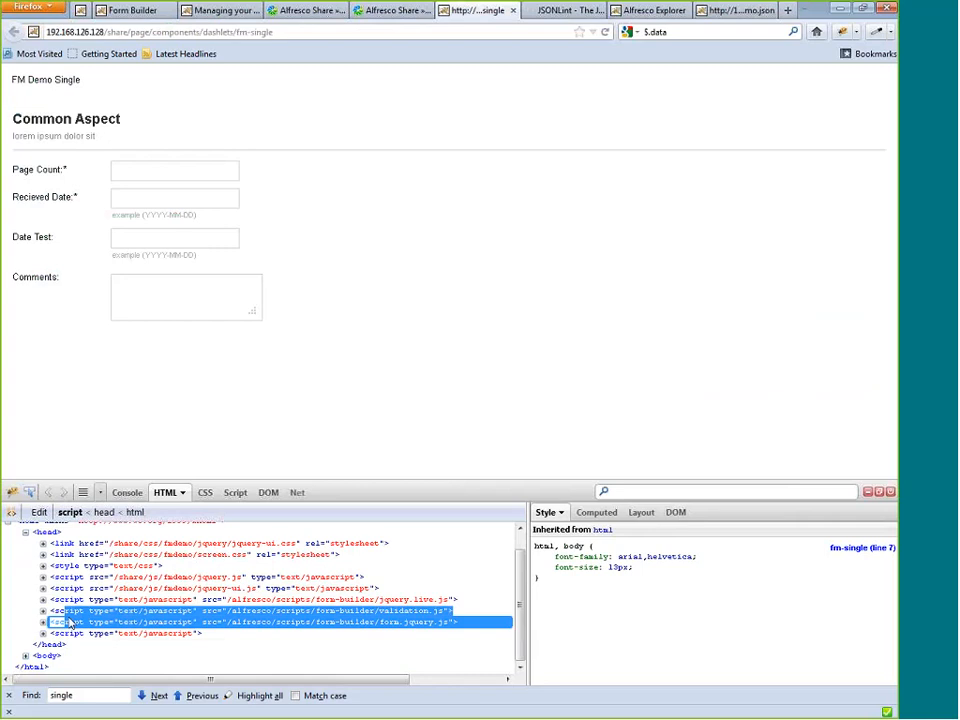
pyautogui.press('Down')
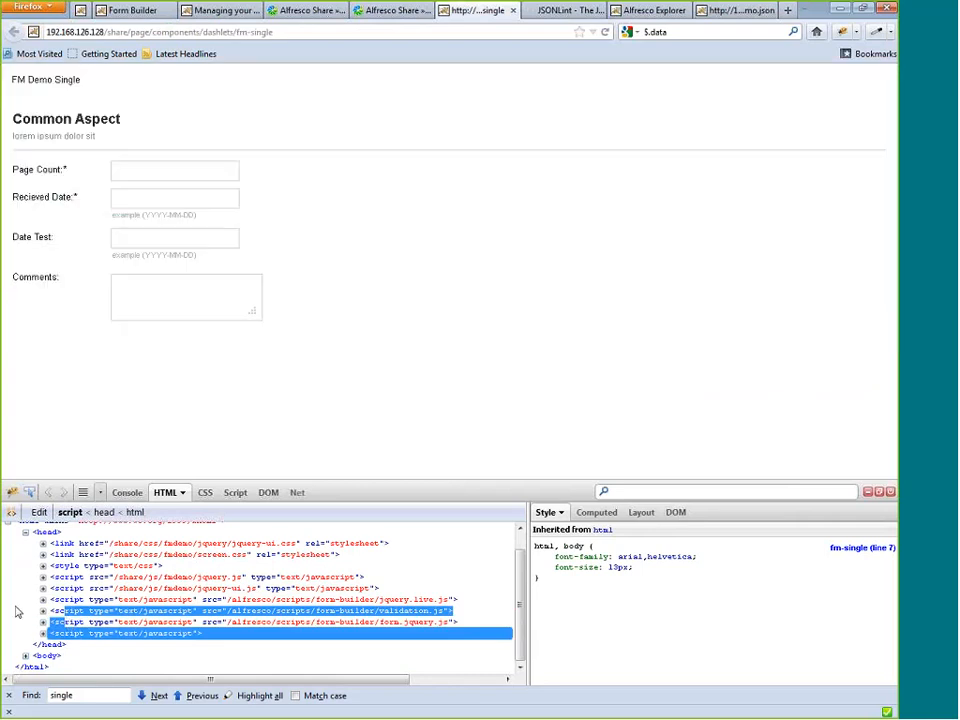
pyautogui.click(60, 623)
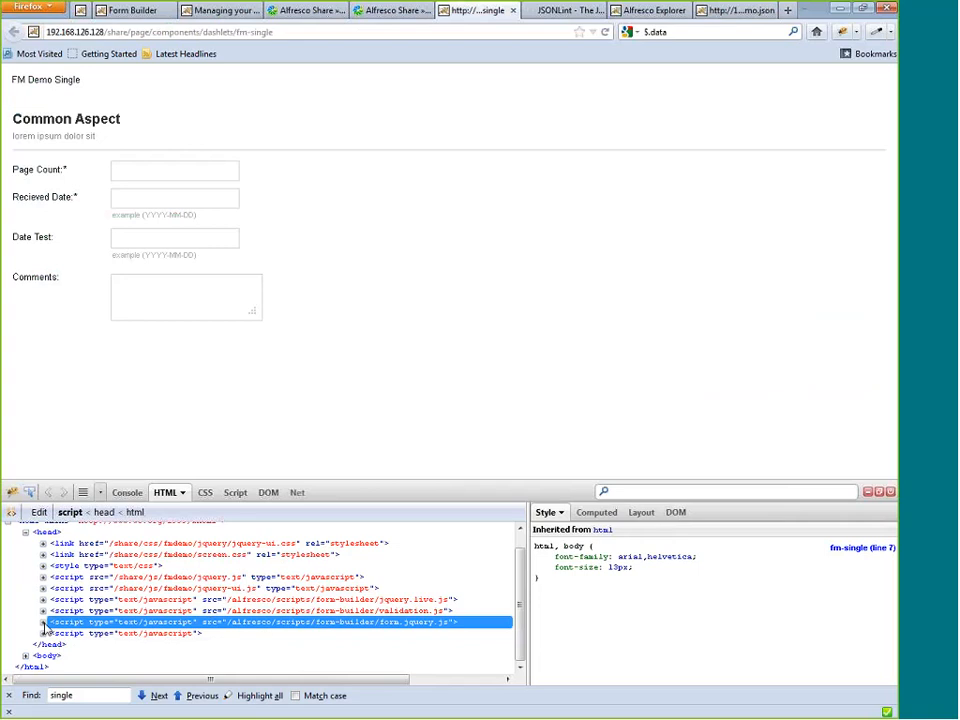
pyautogui.click(43, 623)
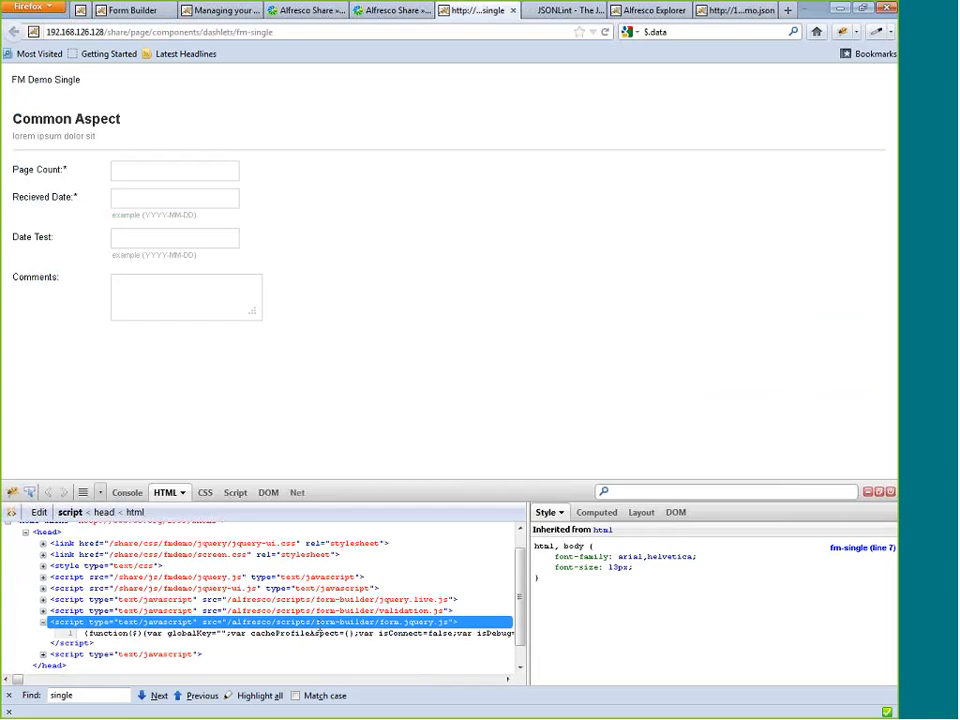
# Load /alfresco/scripts/form-builder/form.jquery.js from the same server in place of the FM Demo Single page.
pyautogui.moveTo(100, 32); pyautogui.dragTo(544, 33)
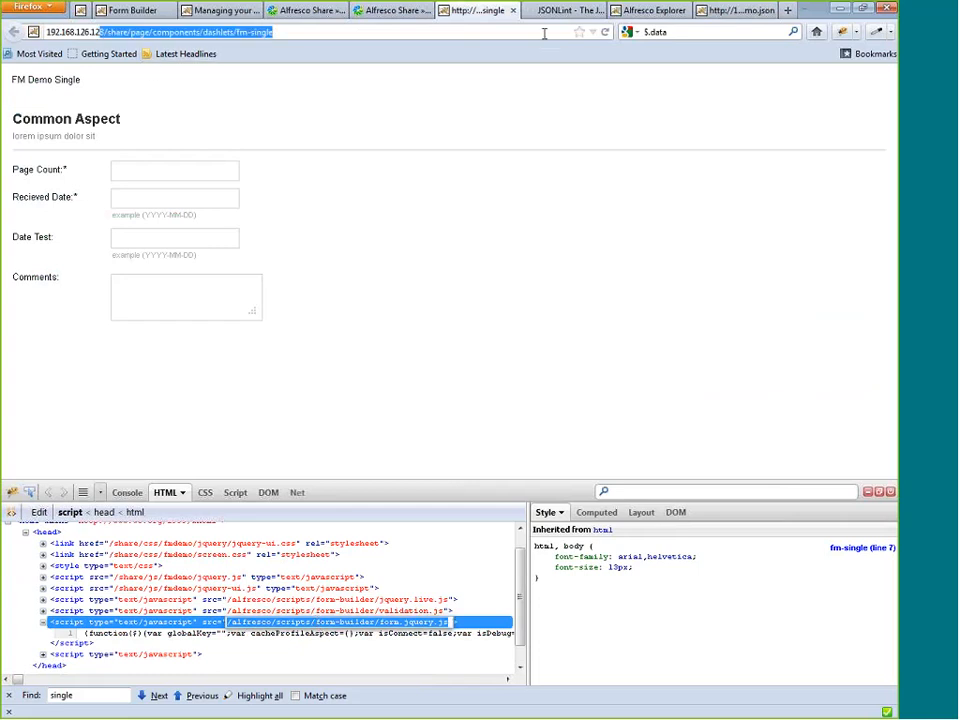
pyautogui.press('BackSpace')
pyautogui.press('Return')
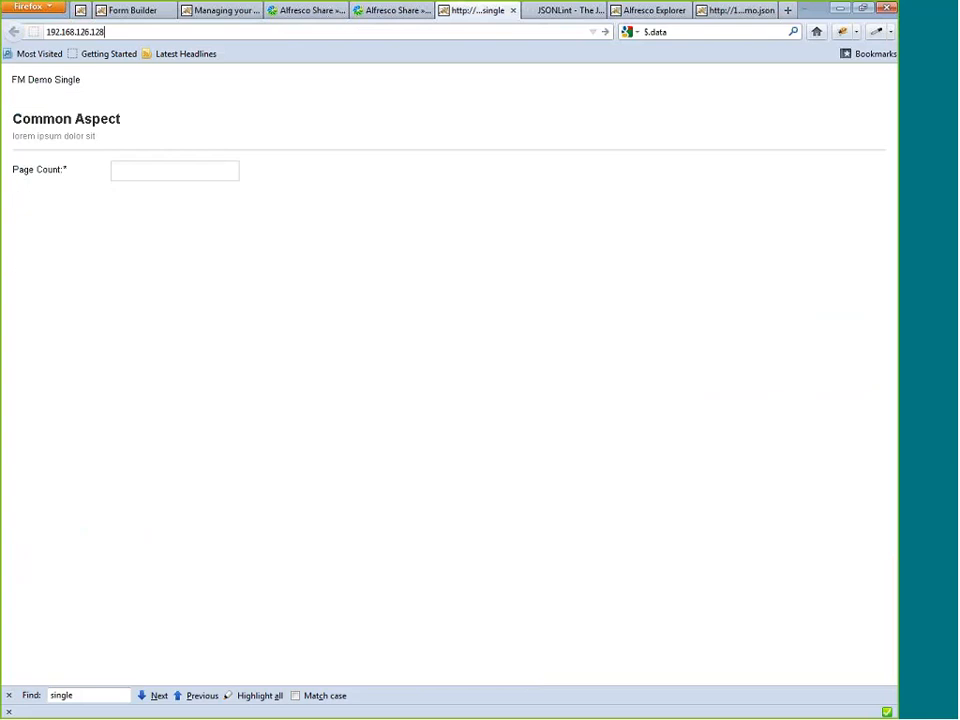
# Search the web for js beautifier in a new tab and open the Online JavaScript beautifier site.
pyautogui.hotkey('ctrl', 't')
pyautogui.write('js beautifier')
pyautogui.press('Return')
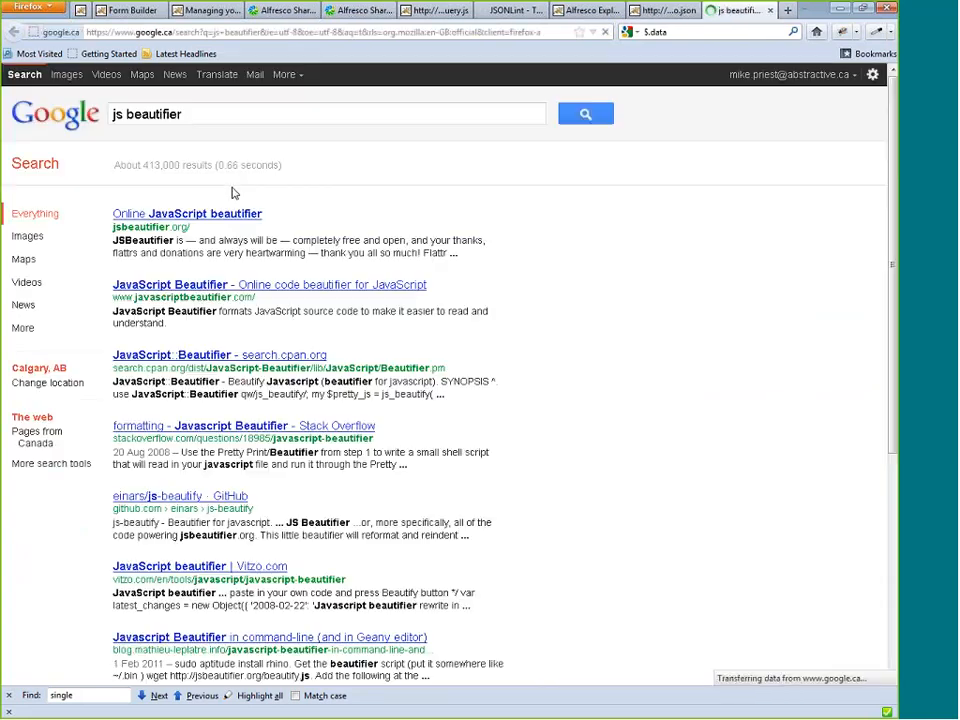
pyautogui.click(233, 214)
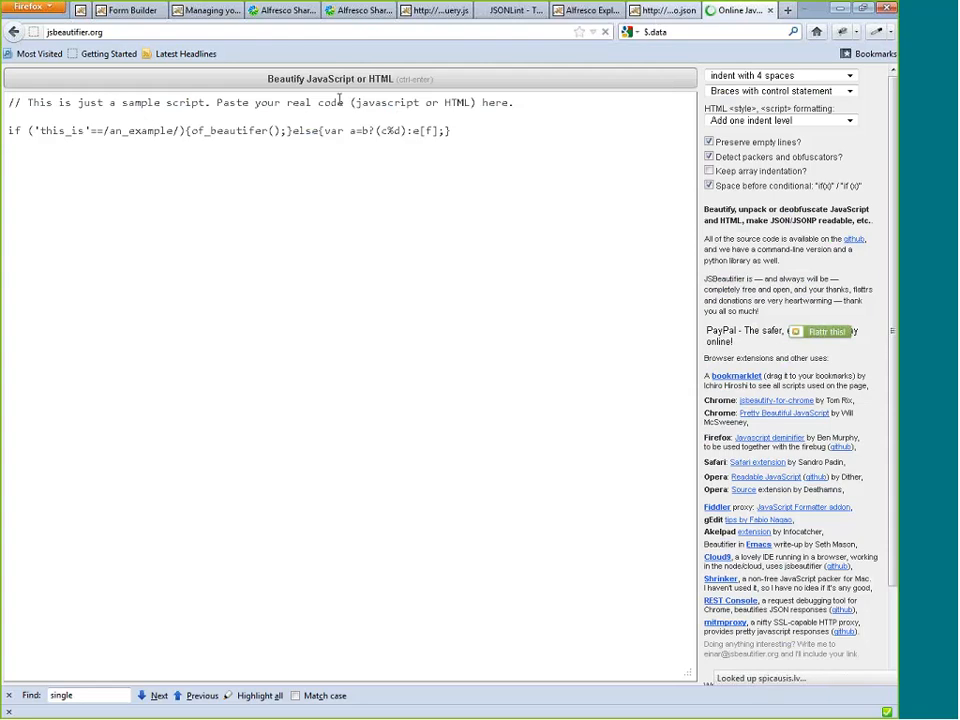
# Replace the sample script with the form.jquery.js code and beautify it.
pyautogui.hotkey('ctrl', 'a')
pyautogui.hotkey('ctrl', 'v')
pyautogui.hotkey('ctrl', 'Return')
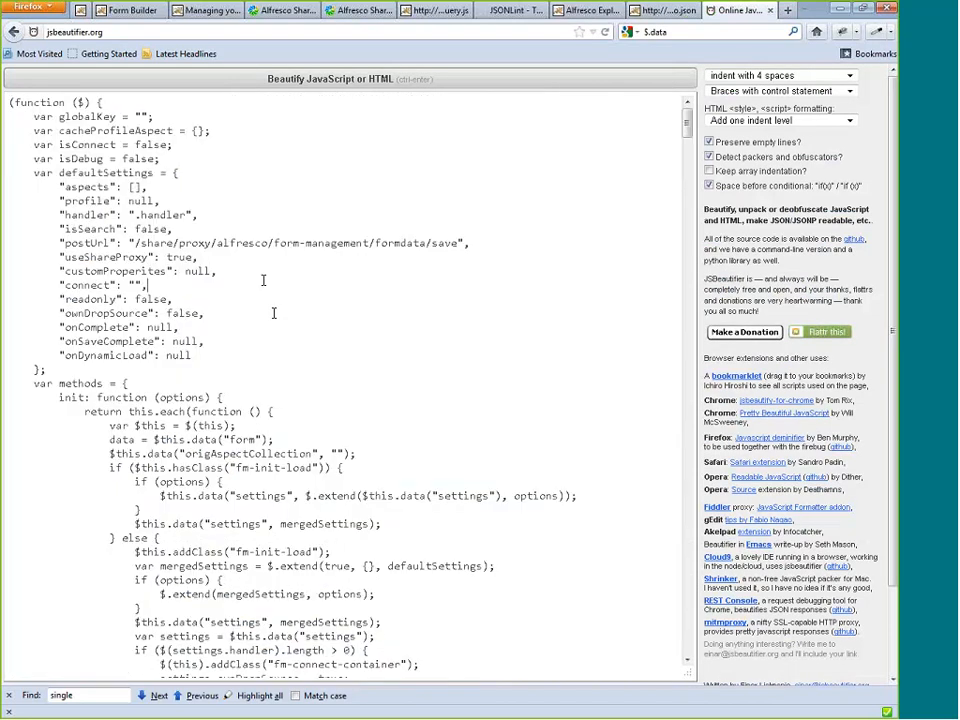
# Examine the default settings and field template functions in the beautified code, highlighting hiddenTemplate, selectTemplate and the hidden input markup.
pyautogui.scroll(-1, 272, 317)
pyautogui.scroll(-2, 271, 317)
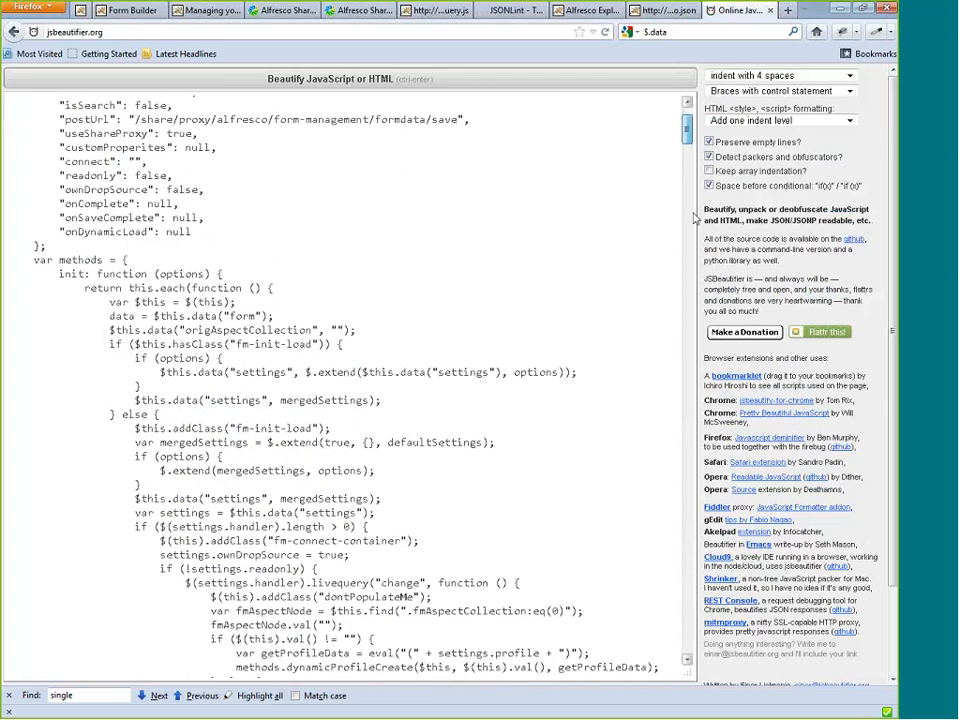
pyautogui.moveTo(690, 129); pyautogui.dragTo(691, 422)
pyautogui.scroll(-15, 84, 236)
pyautogui.moveTo(54, 246); pyautogui.dragTo(148, 246)
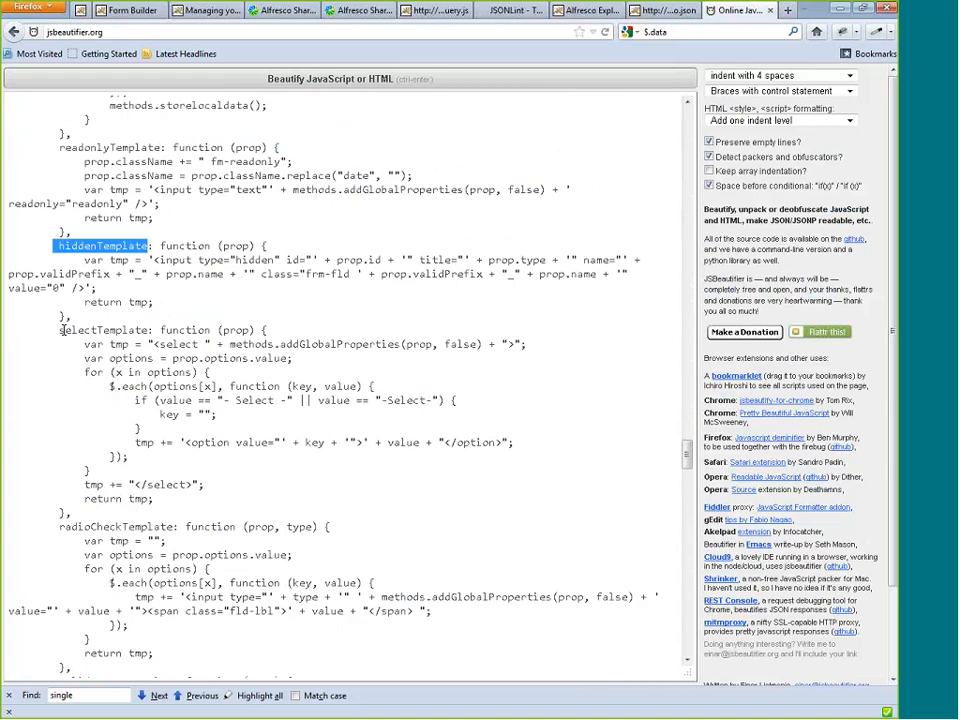
pyautogui.moveTo(60, 330); pyautogui.dragTo(163, 330)
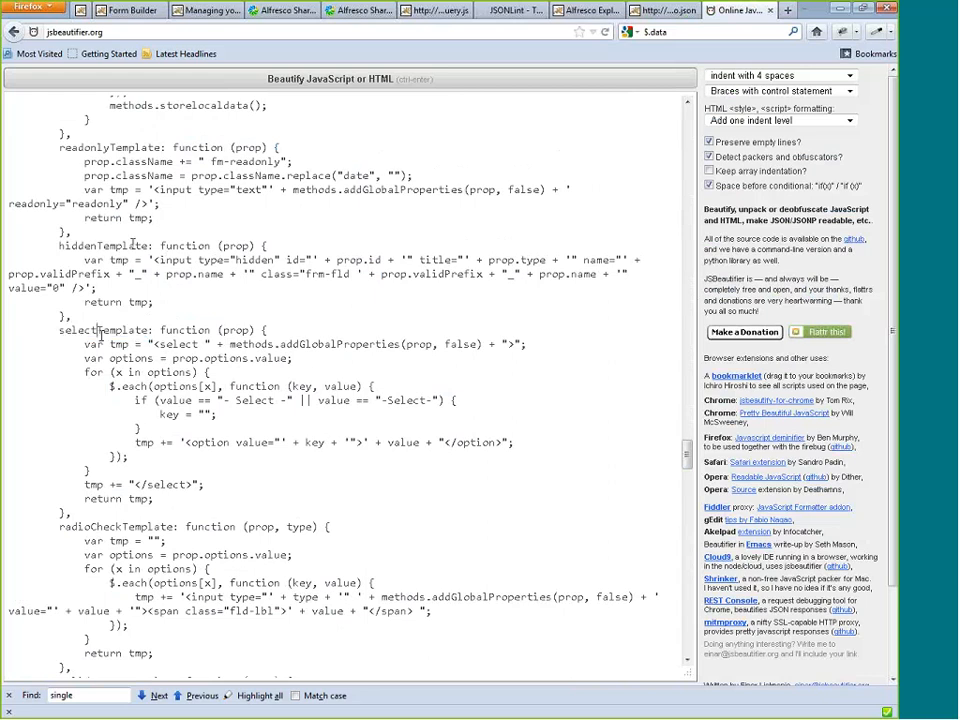
pyautogui.click(262, 332)
pyautogui.moveTo(154, 260); pyautogui.dragTo(163, 260)
# Open the Test Default aspect in the Form Builder, turn on Hidden for the Hello World field, and save the form.
pyautogui.click(353, 10)
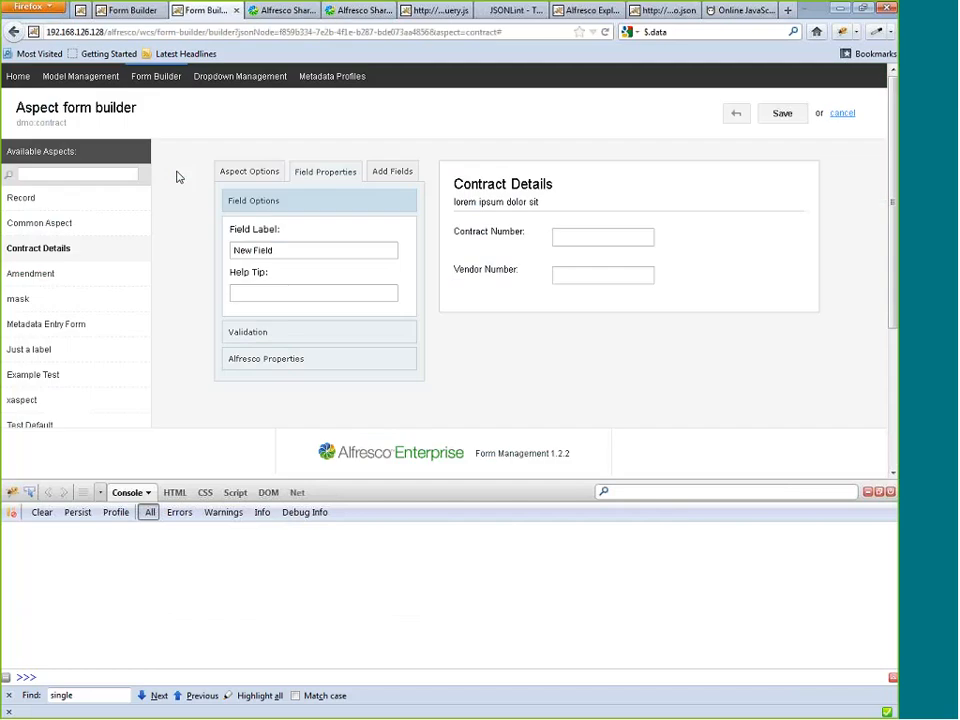
pyautogui.scroll(-2, 490, 231)
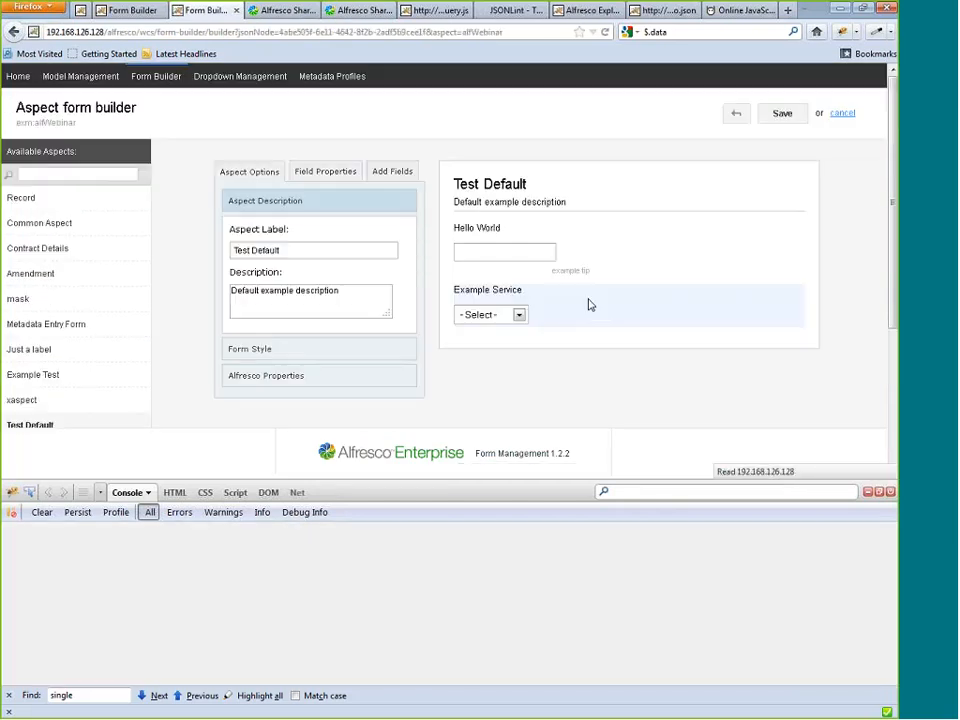
pyautogui.click(525, 302)
pyautogui.click(608, 253)
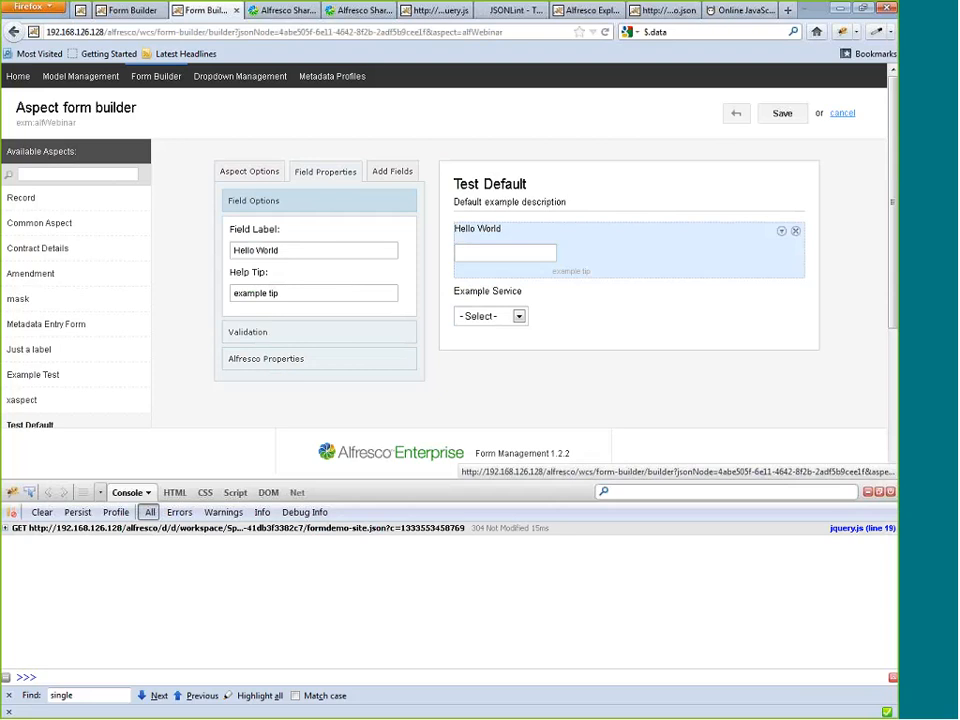
pyautogui.click(315, 333)
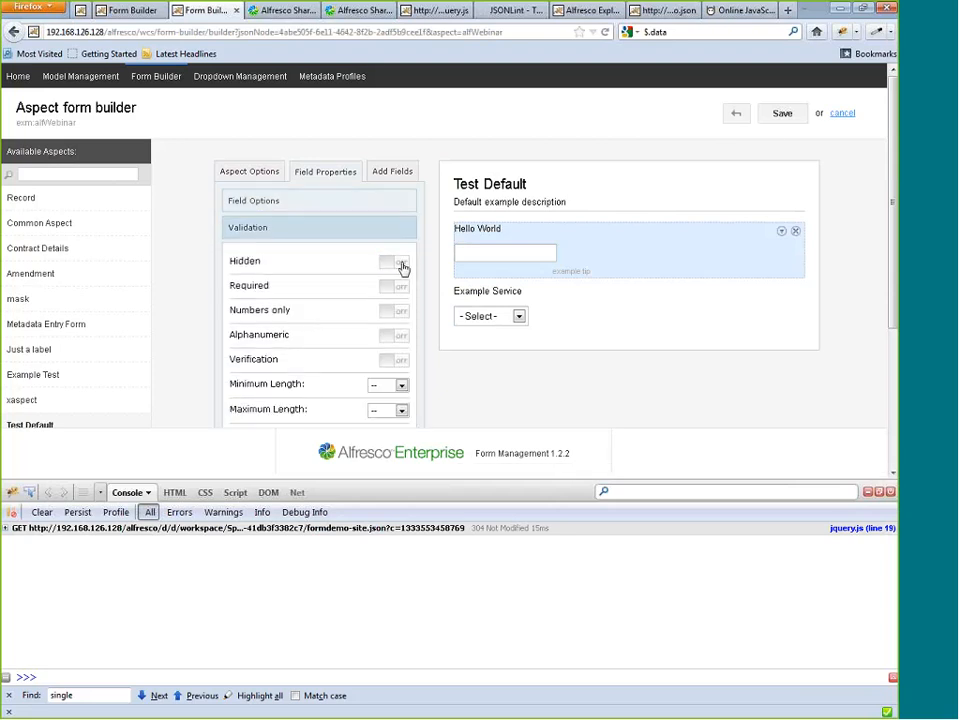
pyautogui.click(395, 262)
pyautogui.click(779, 116)
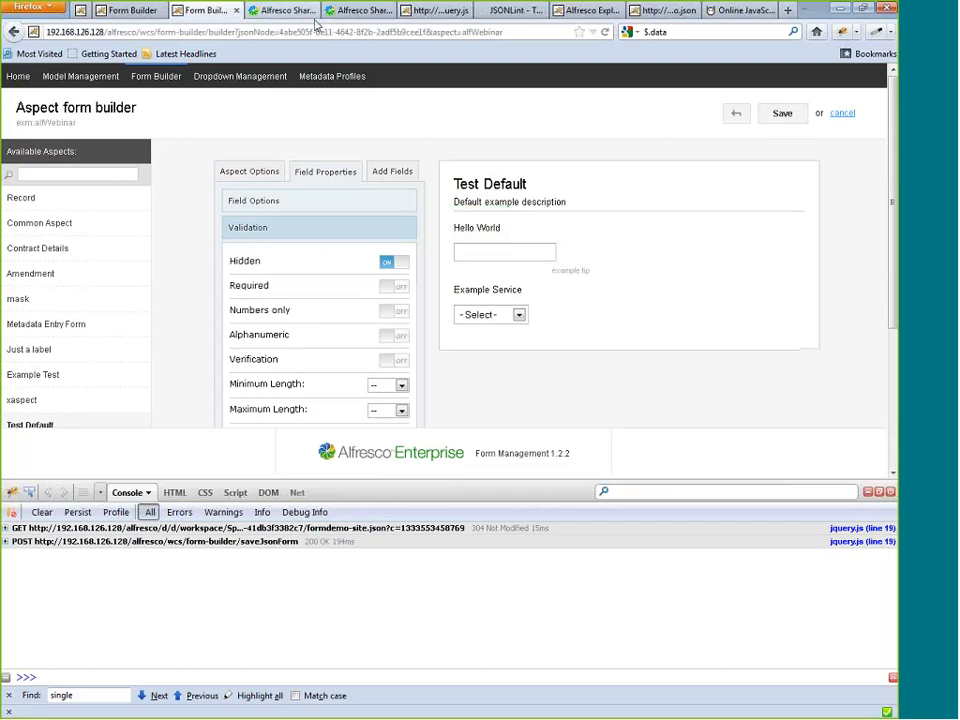
# Edit the metadata of Document-1.docx in the Forms Demo library, choose Contract as document type, and check the Example Service options.
pyautogui.click(288, 11)
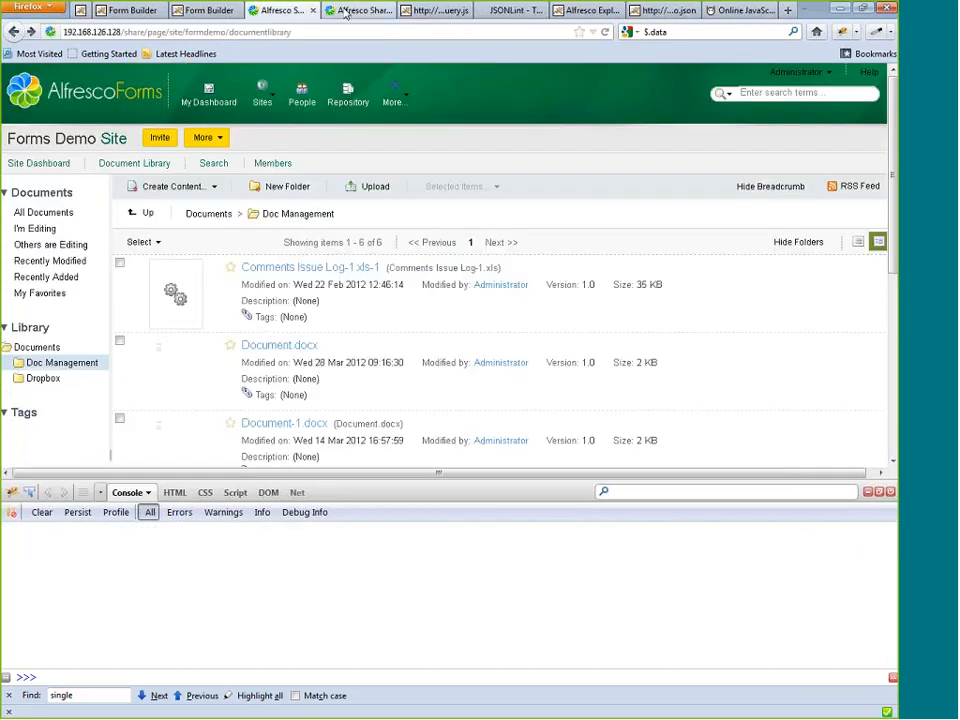
pyautogui.press('F12')
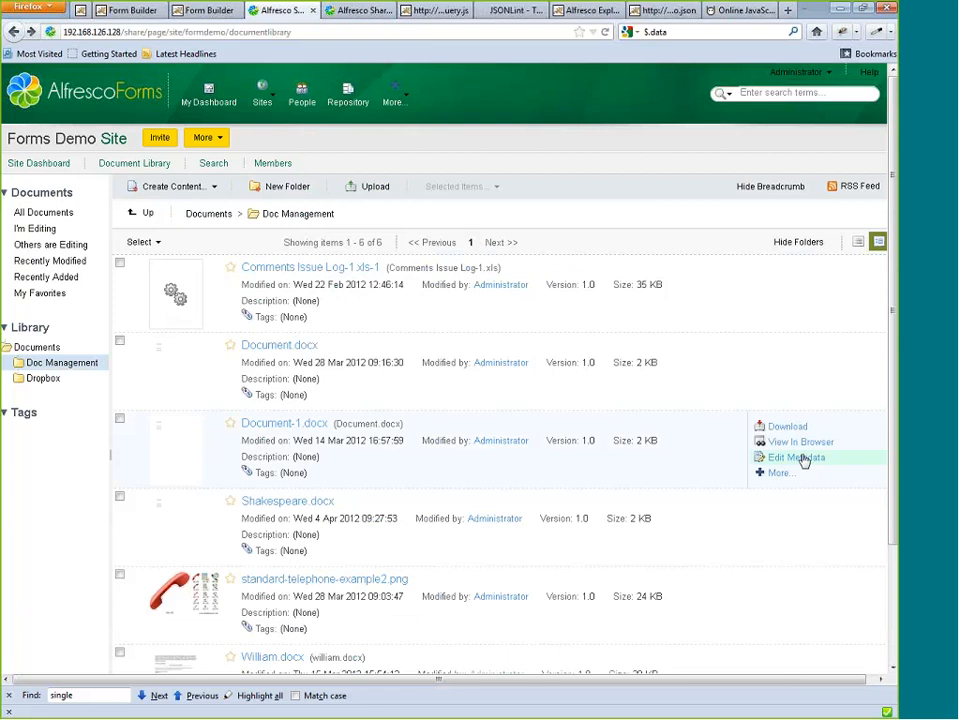
pyautogui.click(804, 461)
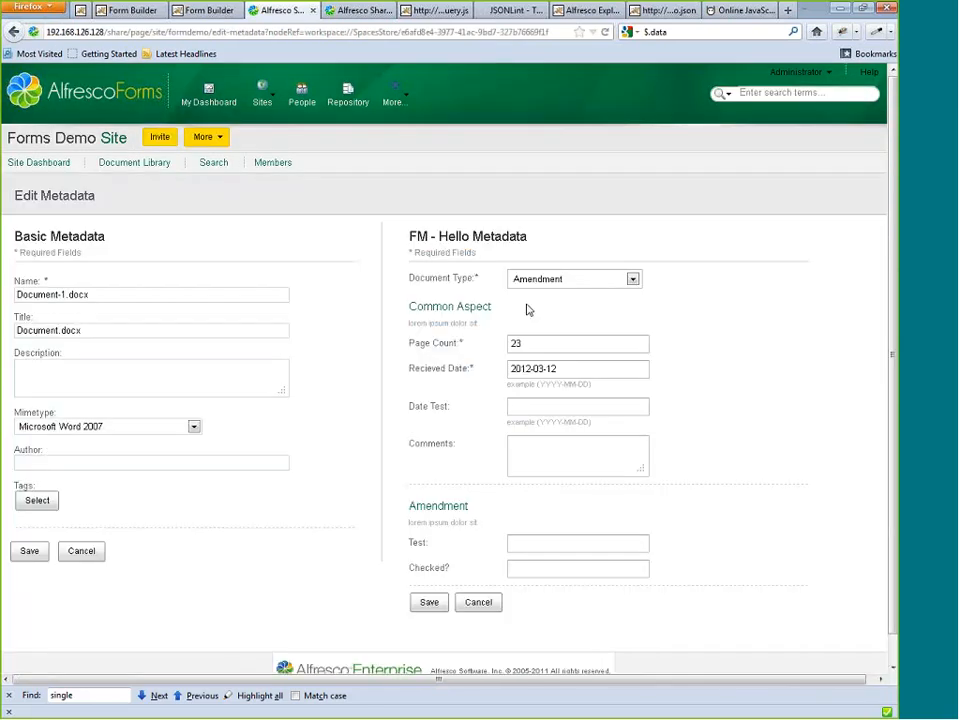
pyautogui.click(632, 279)
pyautogui.click(527, 310)
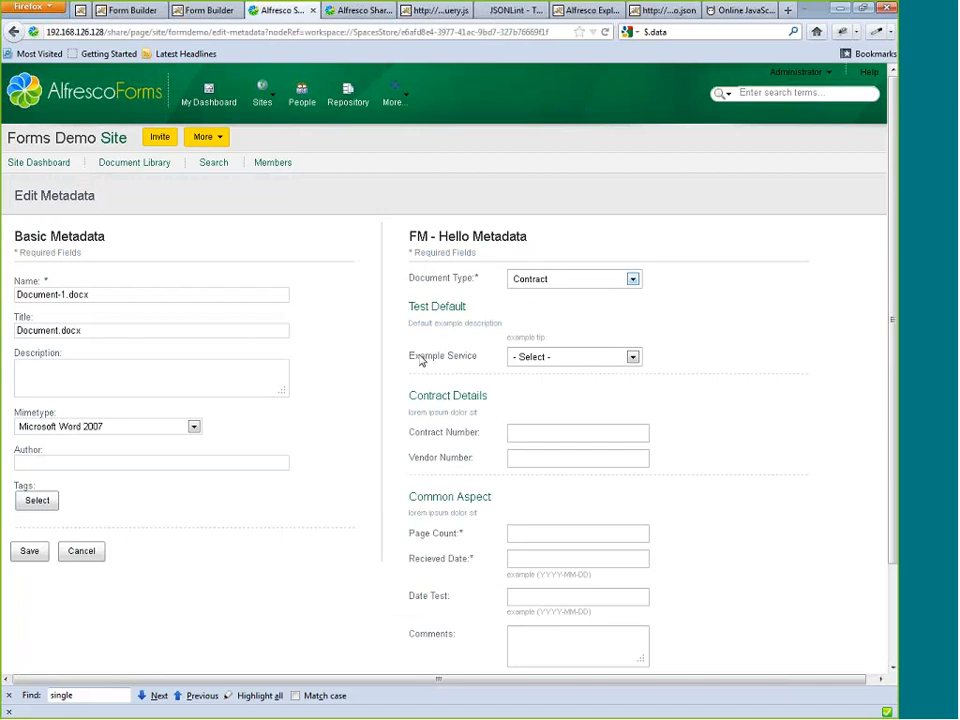
pyautogui.click(532, 358)
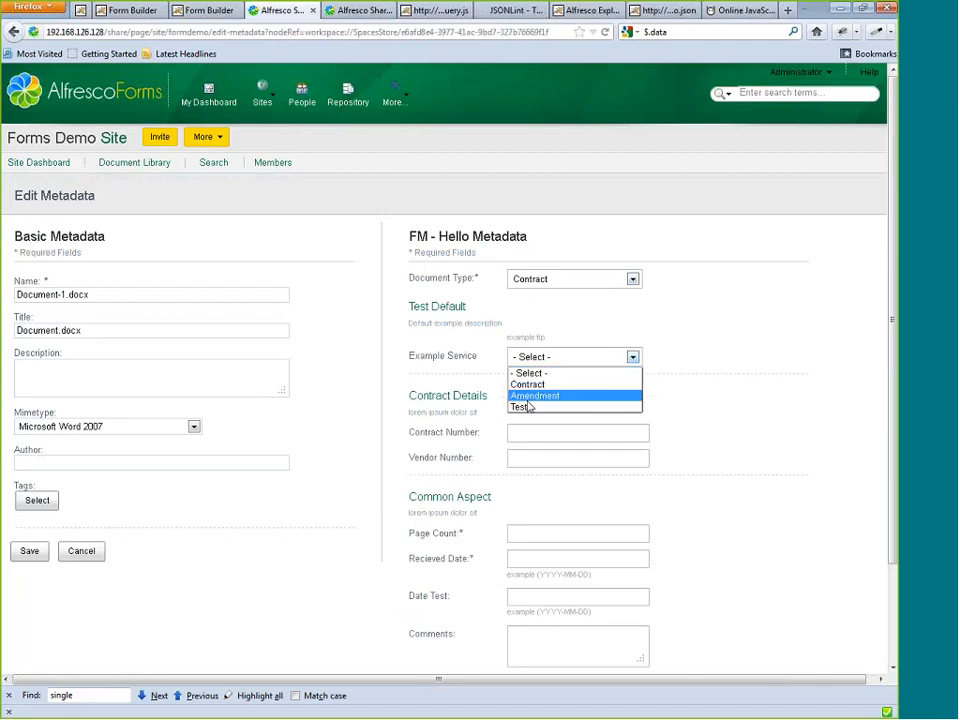
pyautogui.click(440, 237)
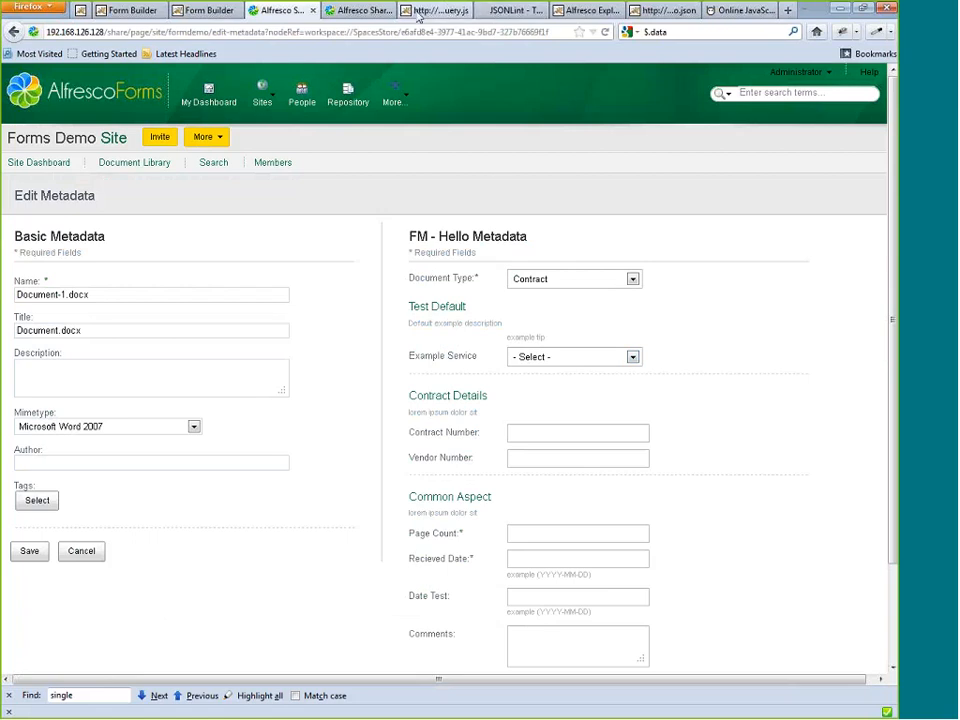
# Inspect the HTML of the Test Default section in the metadata form to examine the hidden helloWorld input.
pyautogui.click(373, 11)
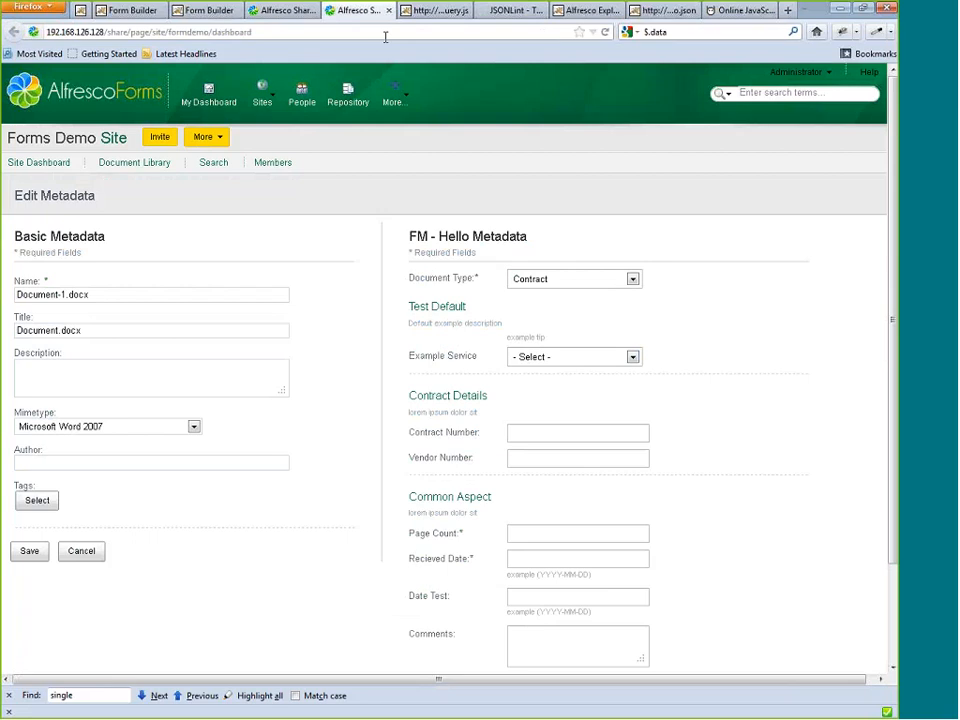
pyautogui.click(283, 10)
pyautogui.click(843, 36)
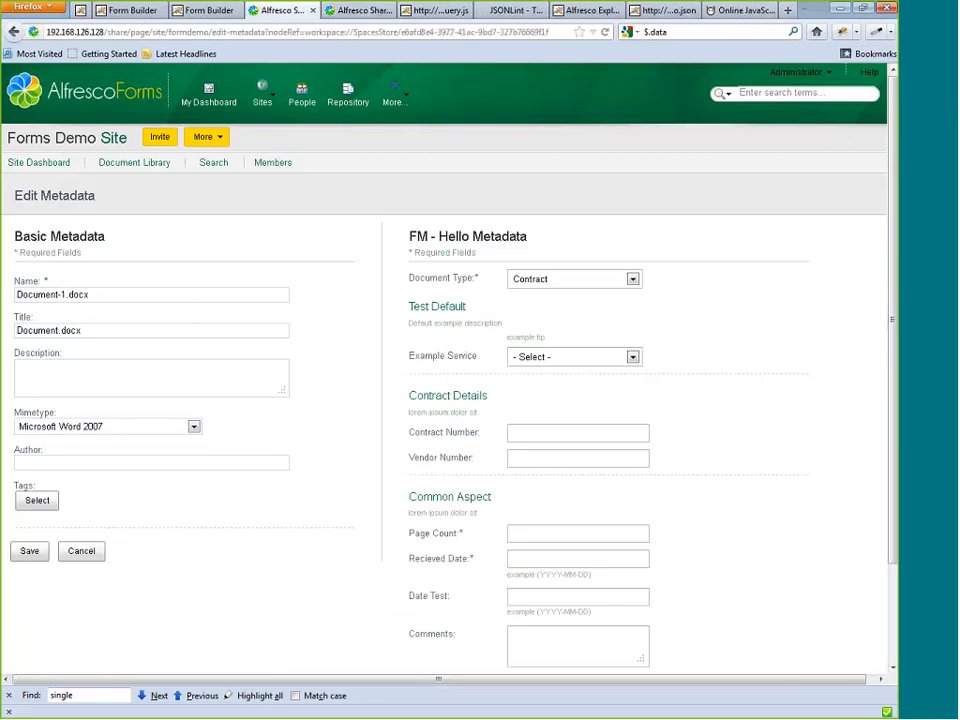
pyautogui.click(30, 492)
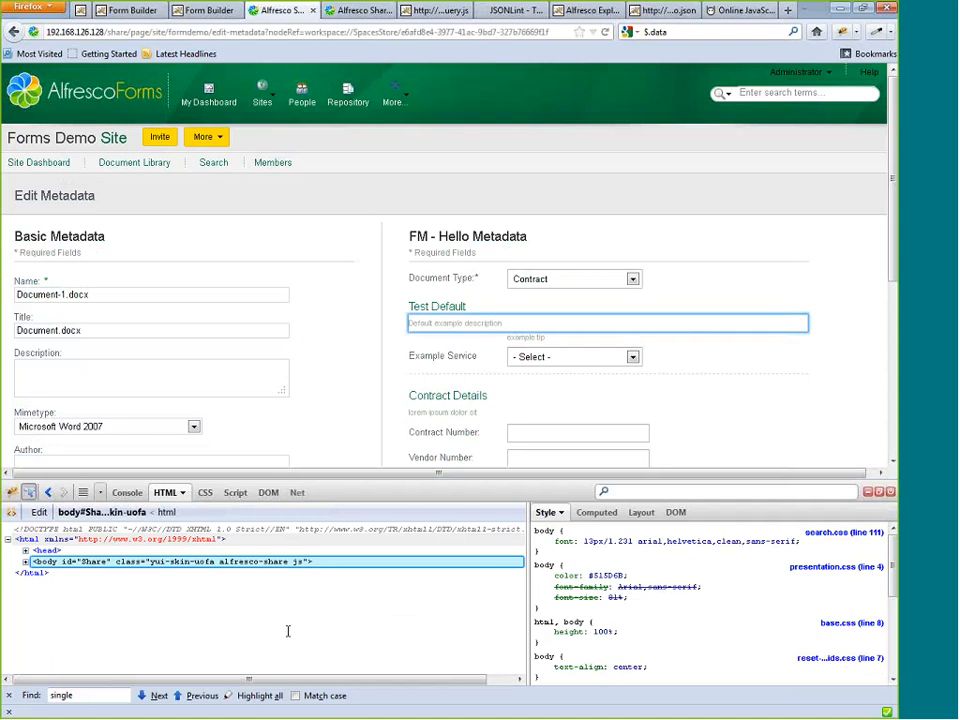
pyautogui.moveTo(529, 607); pyautogui.dragTo(749, 635)
pyautogui.scroll(3, 237, 592)
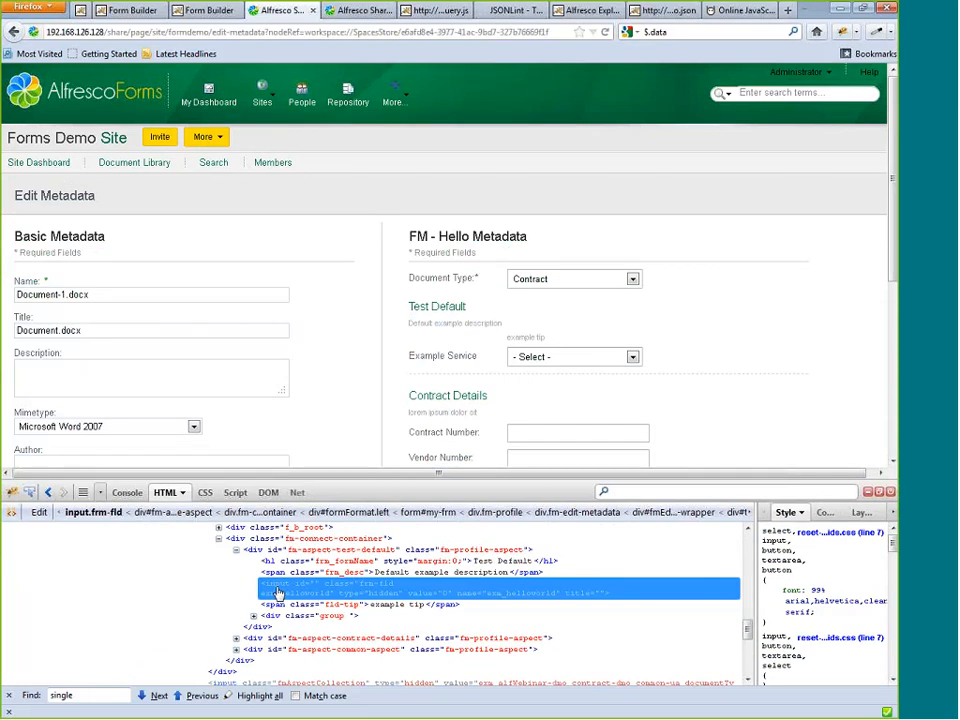
pyautogui.click(890, 492)
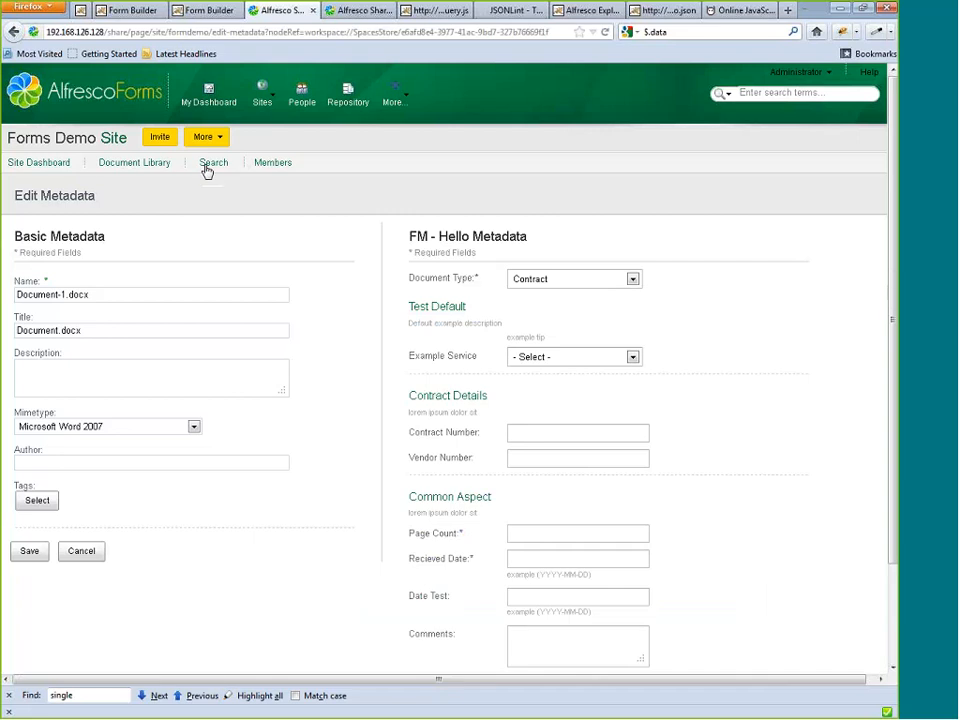
pyautogui.click(633, 281)
pyautogui.click(633, 281)
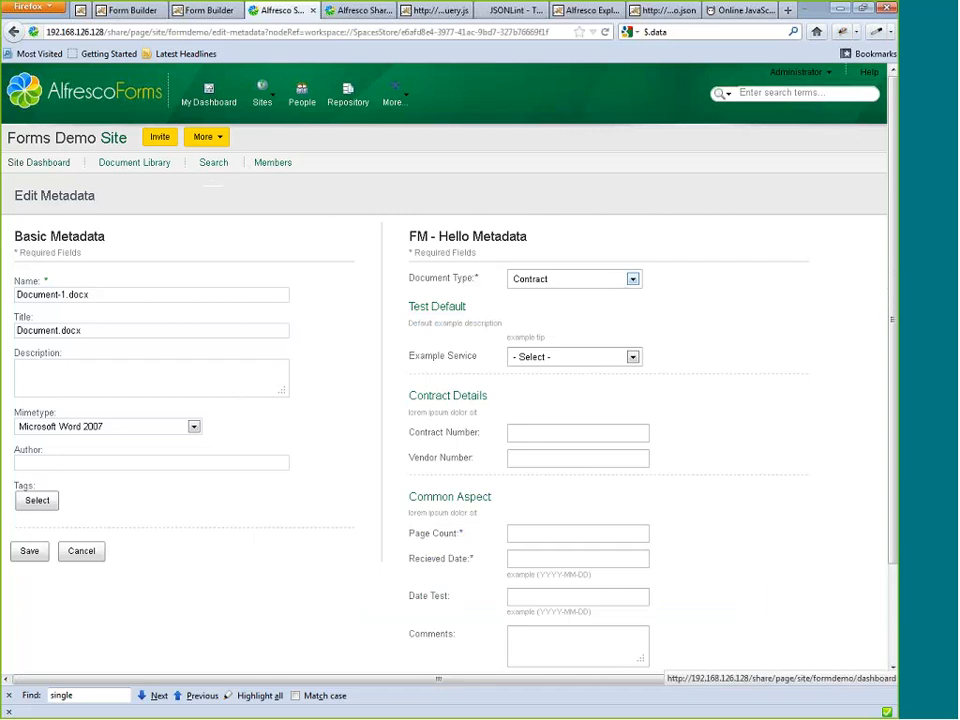
pyautogui.click(340, 14)
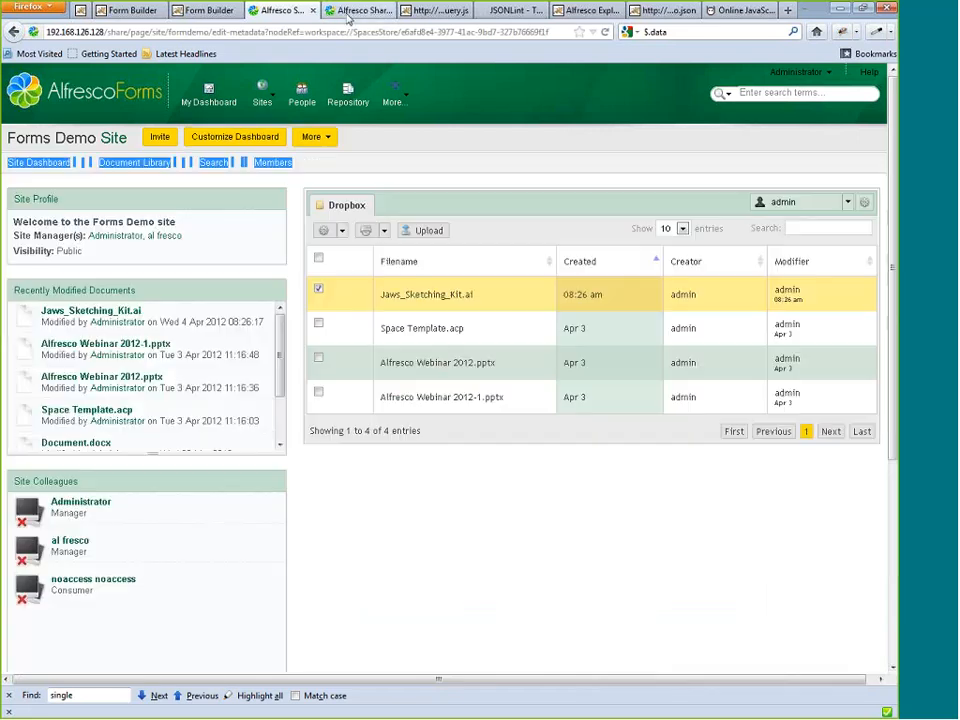
pyautogui.click(368, 164)
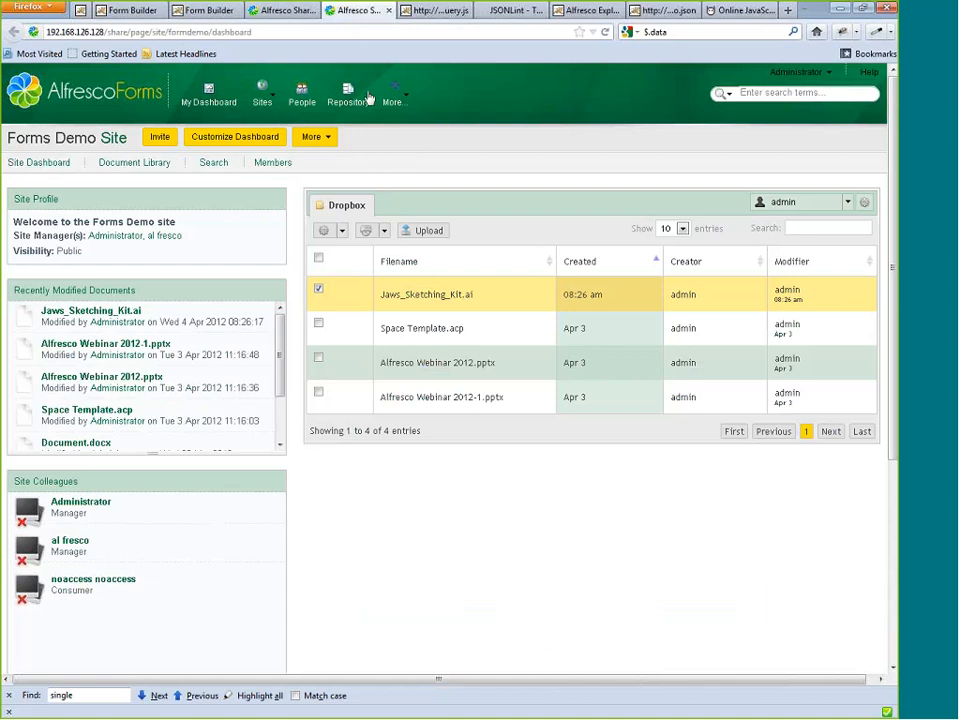
pyautogui.click(284, 11)
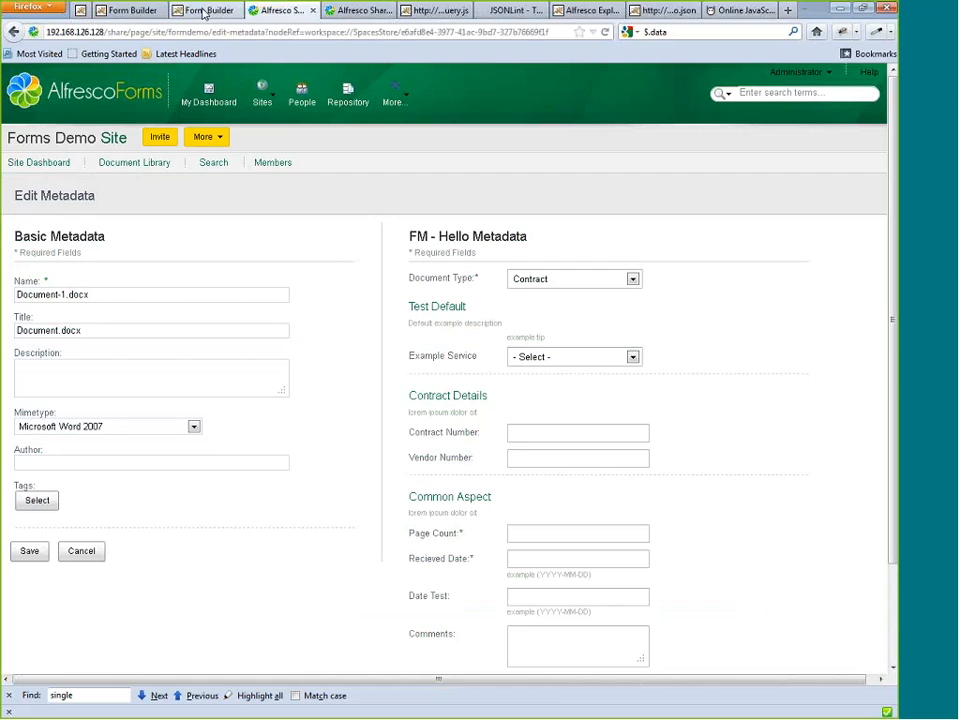
# Return to the Form Builder and view the Dropdown Management page.
pyautogui.click(203, 11)
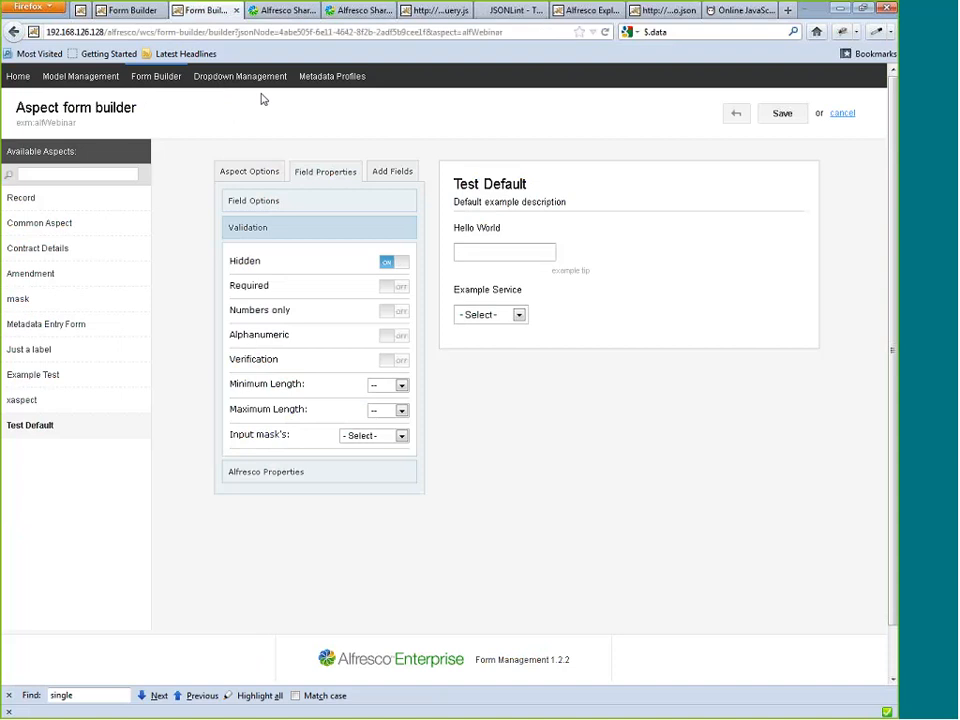
pyautogui.click(205, 76)
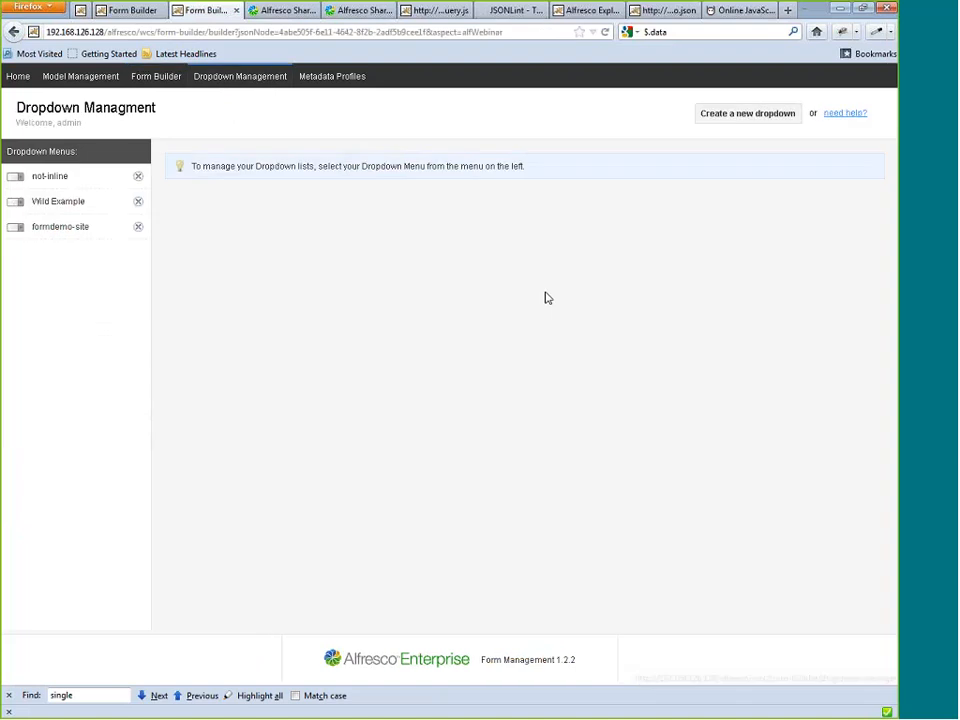
# Go to the personal dashboard in Share, dismiss the Create Site form, and open the Forms Demo site's document library.
pyautogui.click(283, 11)
pyautogui.click(209, 98)
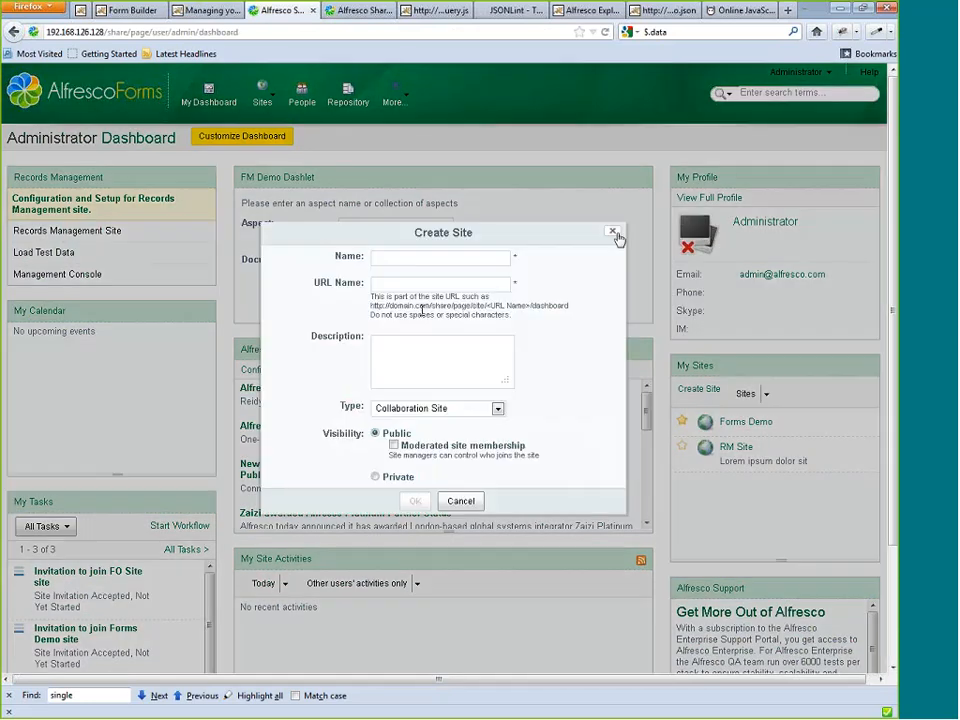
pyautogui.click(617, 236)
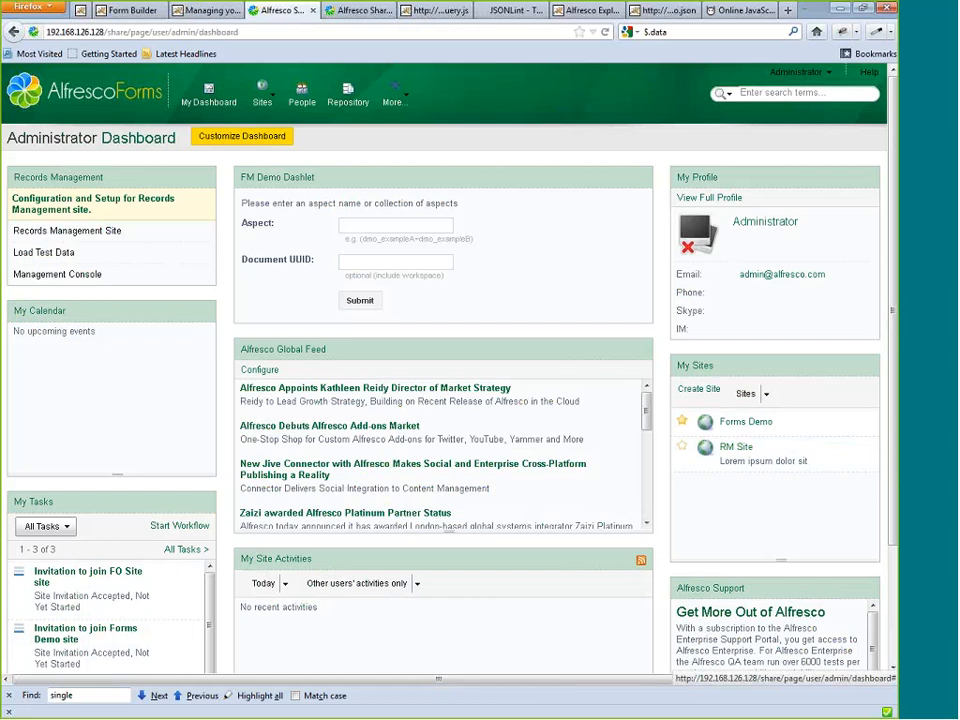
pyautogui.click(726, 424)
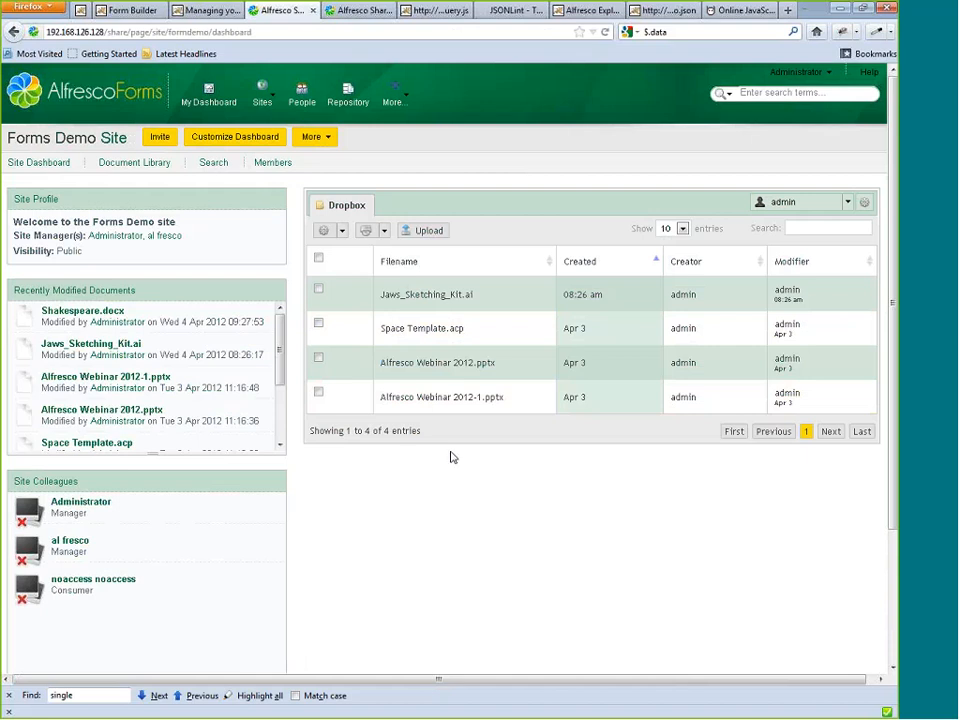
pyautogui.click(154, 170)
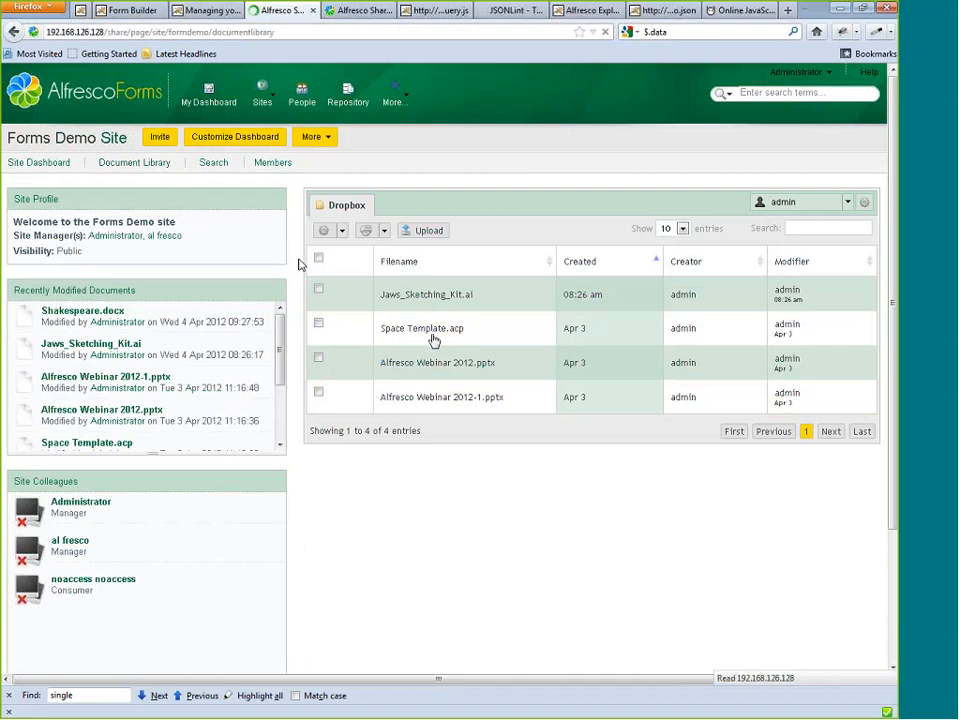
# Run an advanced search in the Forms Demo site with Contract as the document type and the other fields empty.
pyautogui.click(216, 163)
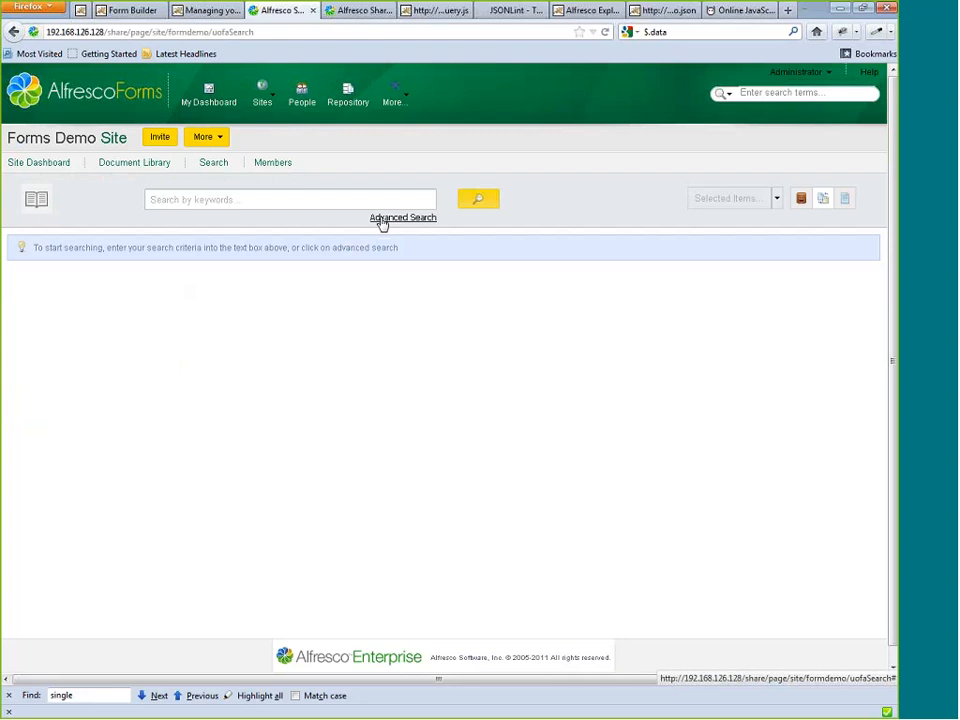
pyautogui.click(382, 220)
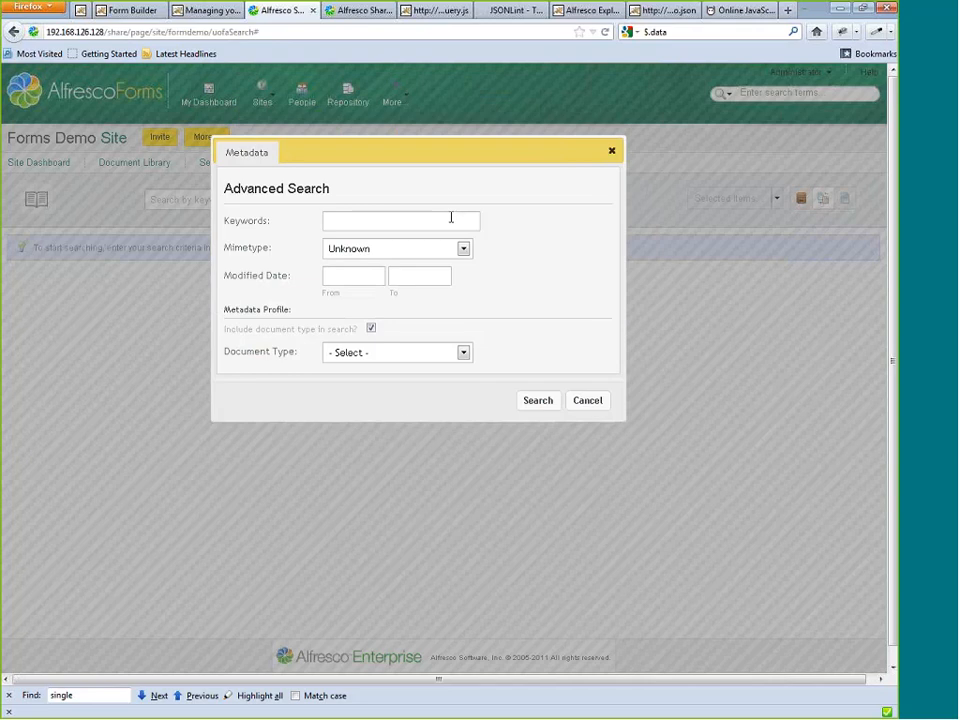
pyautogui.click(405, 423)
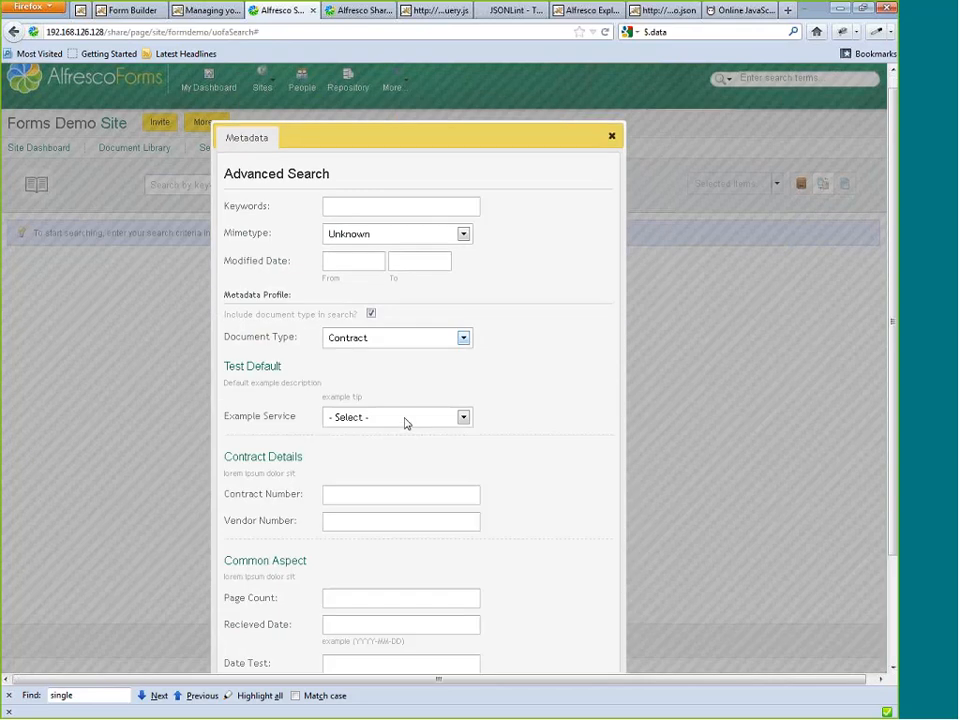
pyautogui.scroll(-1, 307, 204)
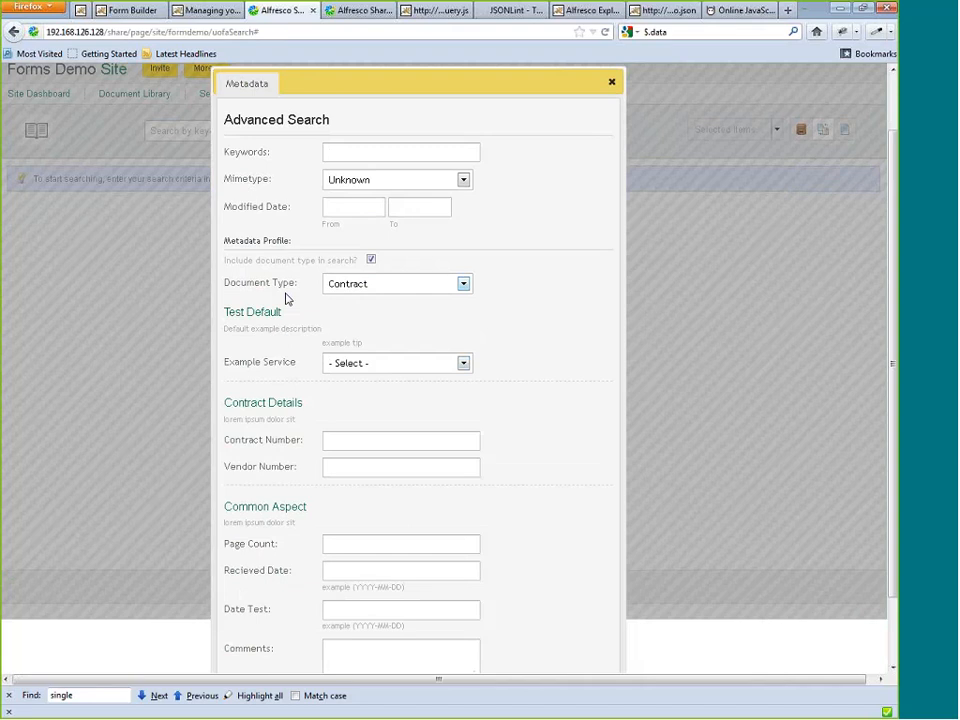
pyautogui.scroll(-2, 300, 320)
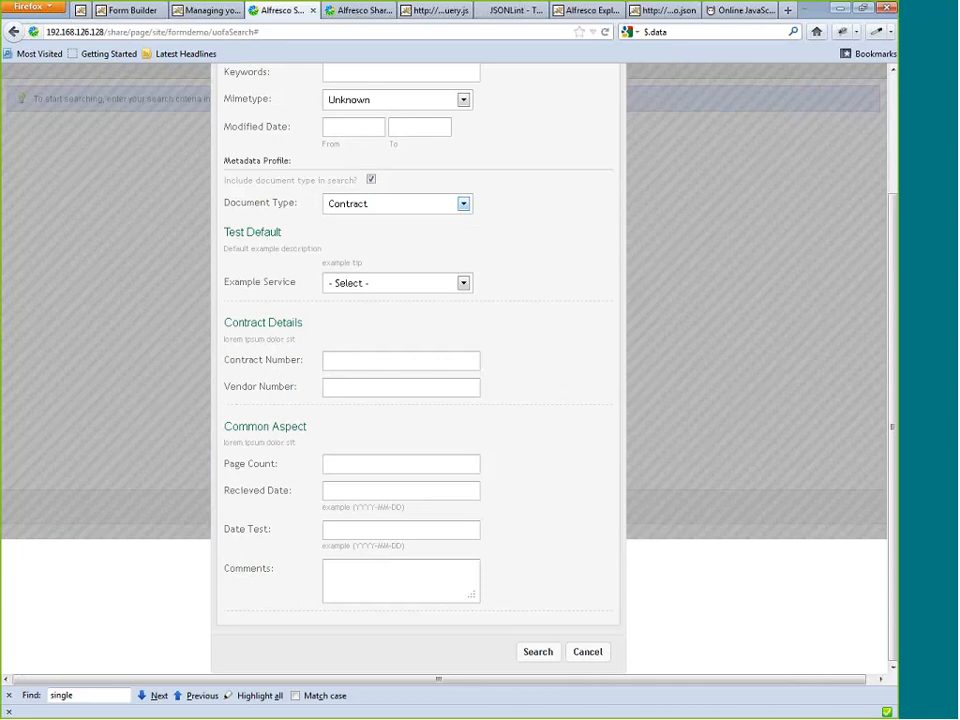
pyautogui.click(536, 651)
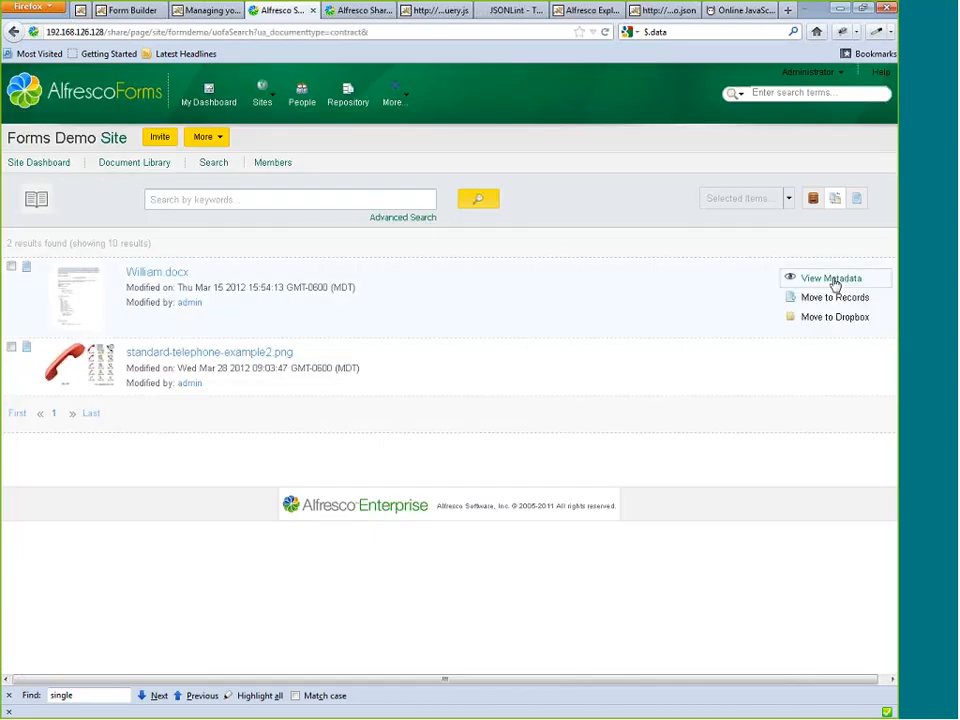
# View the metadata of William.docx from the search results and examine its Basic Metadata and FM - Hello Metadata sections.
pyautogui.click(834, 279)
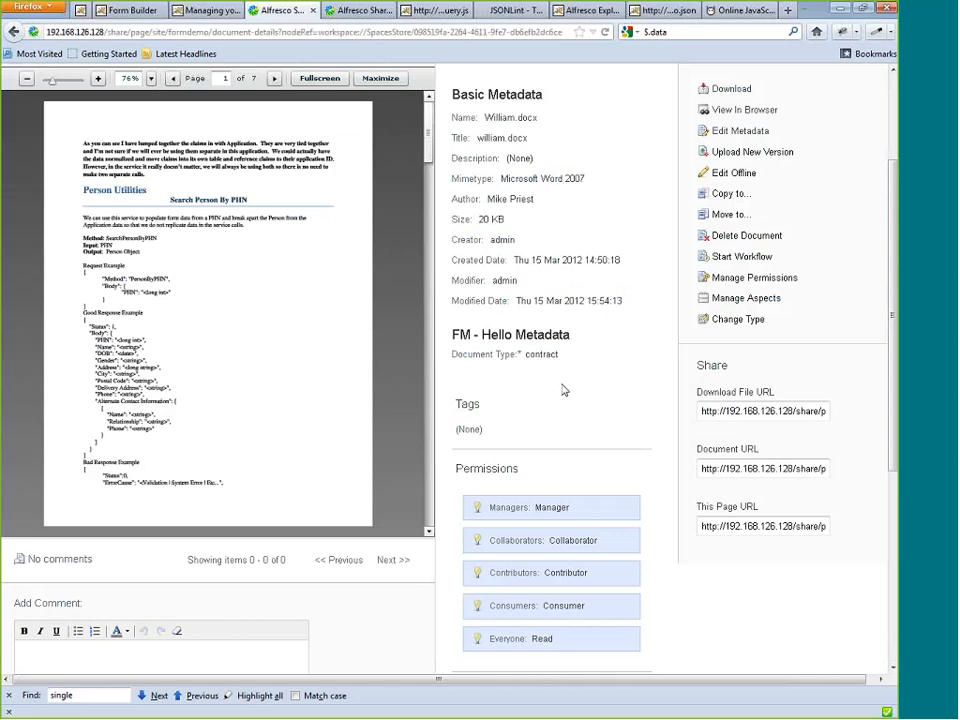
pyautogui.moveTo(563, 390); pyautogui.dragTo(705, 320)
pyautogui.click(775, 322)
pyautogui.scroll(2, 488, 394)
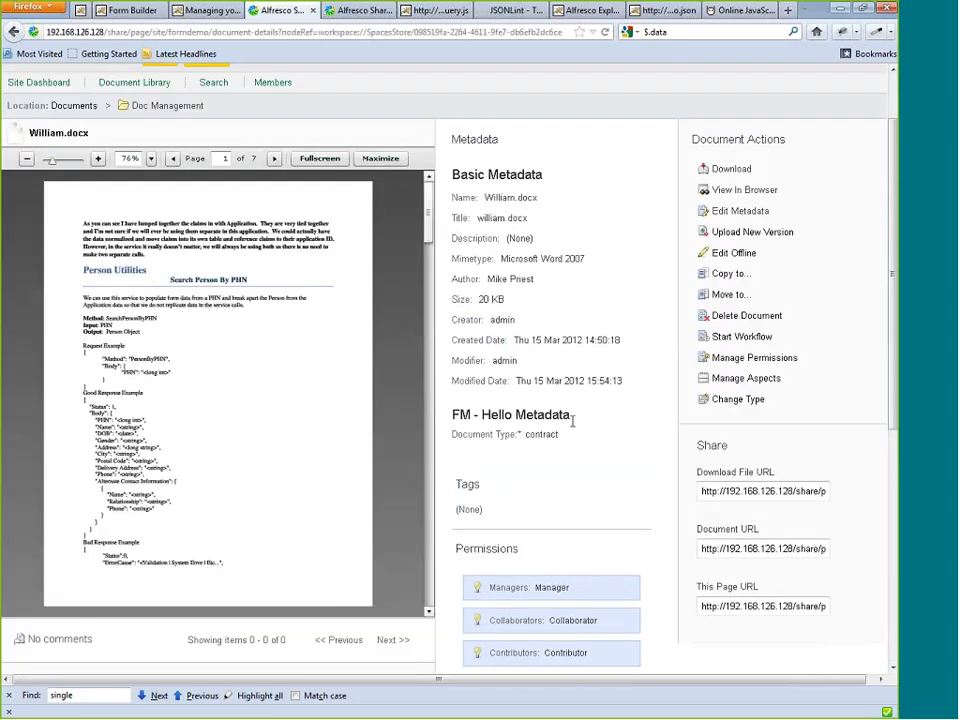
# Leave William.docx, open the details of standard-telephone-example2.png, and edit its metadata to use Amendment as the document type.
pyautogui.scroll(2, 572, 421)
pyautogui.hotkey('alt', 'Left')
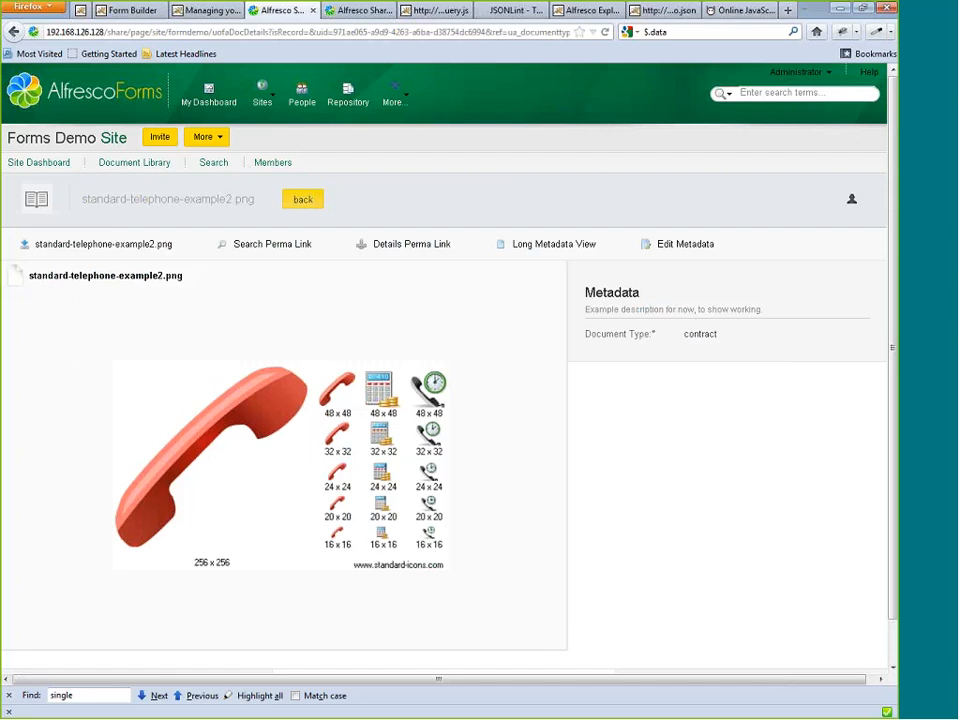
pyautogui.click(690, 245)
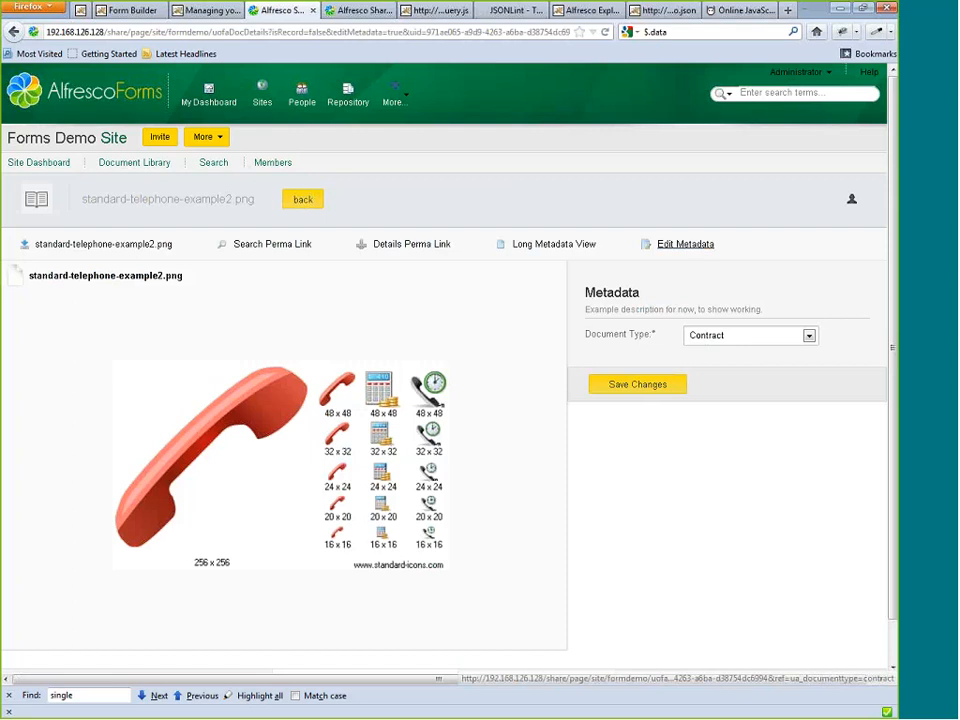
pyautogui.click(750, 335)
pyautogui.click(711, 371)
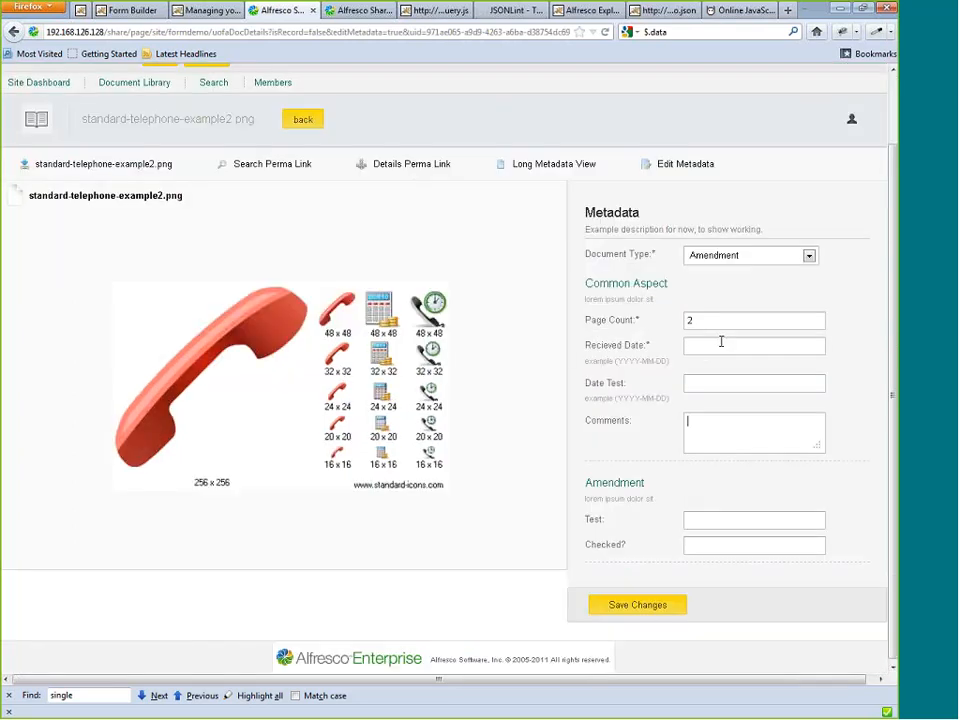
# Enter a page count of 2 and a received date of 2012-04-08 for standard-telephone-example2.png, and save the changes.
pyautogui.click(721, 342)
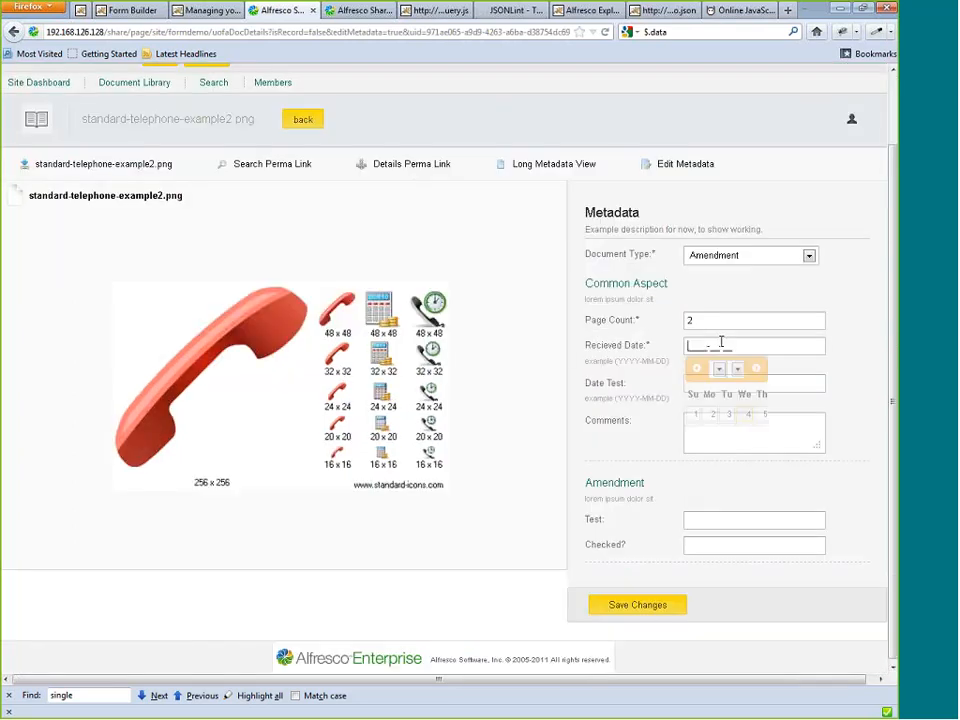
pyautogui.click(724, 431)
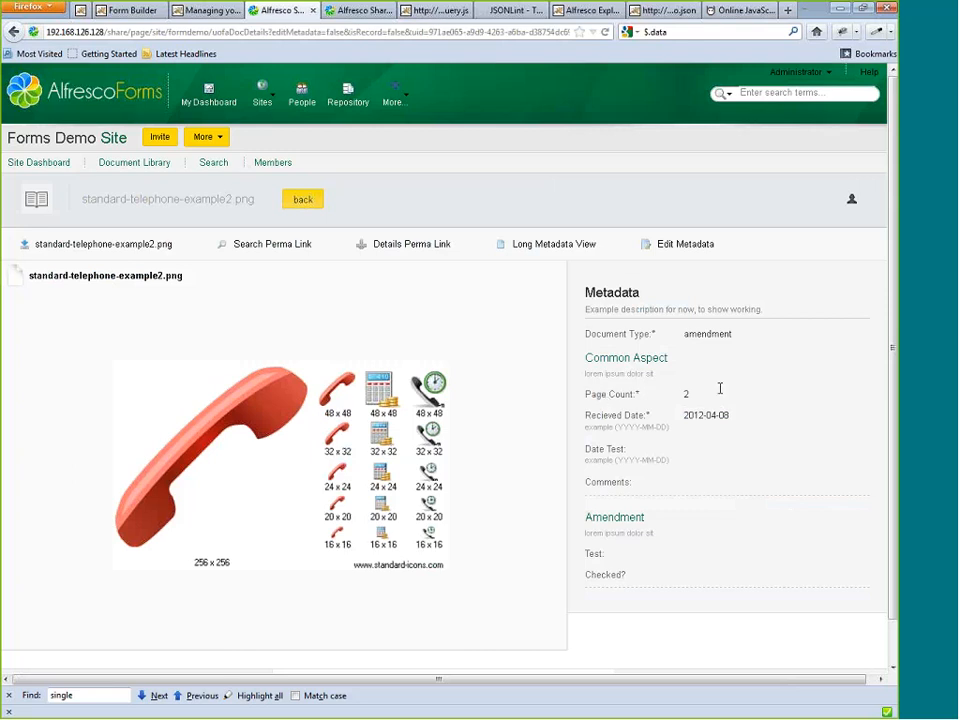
pyautogui.moveTo(590, 429); pyautogui.dragTo(617, 426)
pyautogui.click(694, 428)
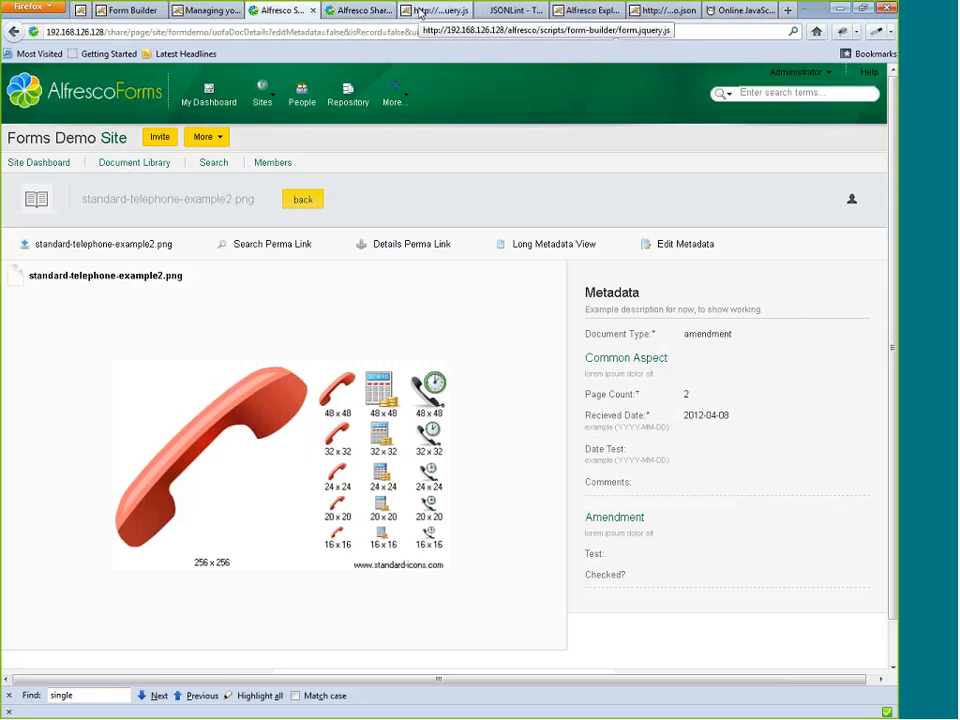
# View the Forms Demo site dashboard with its Dropbox list, and return to the Dropdown Management page.
pyautogui.click(357, 14)
pyautogui.click(357, 14)
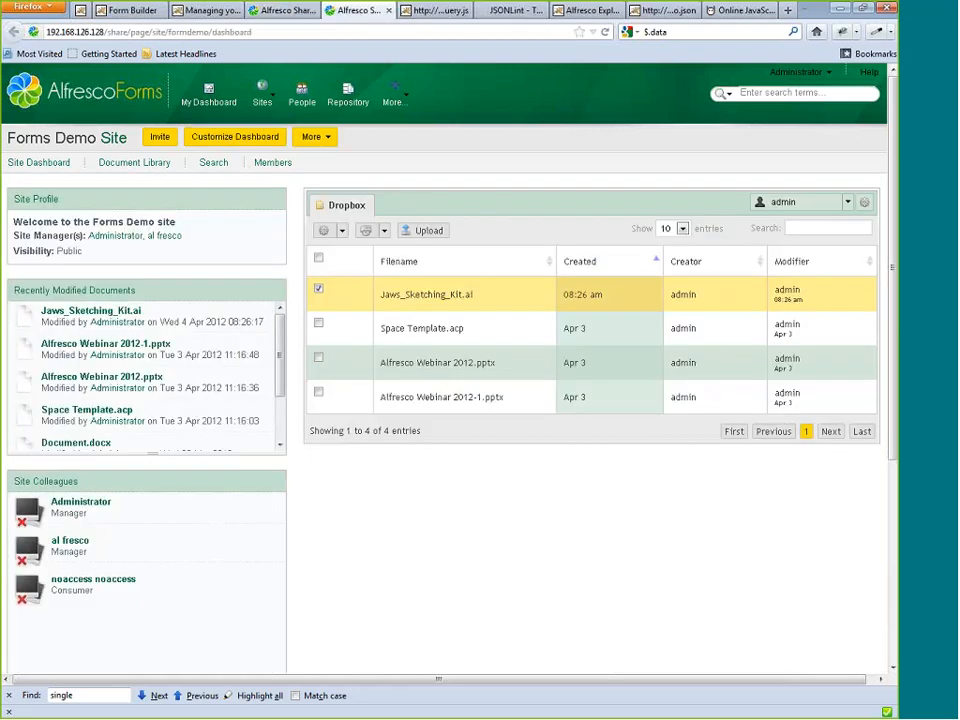
pyautogui.click(211, 11)
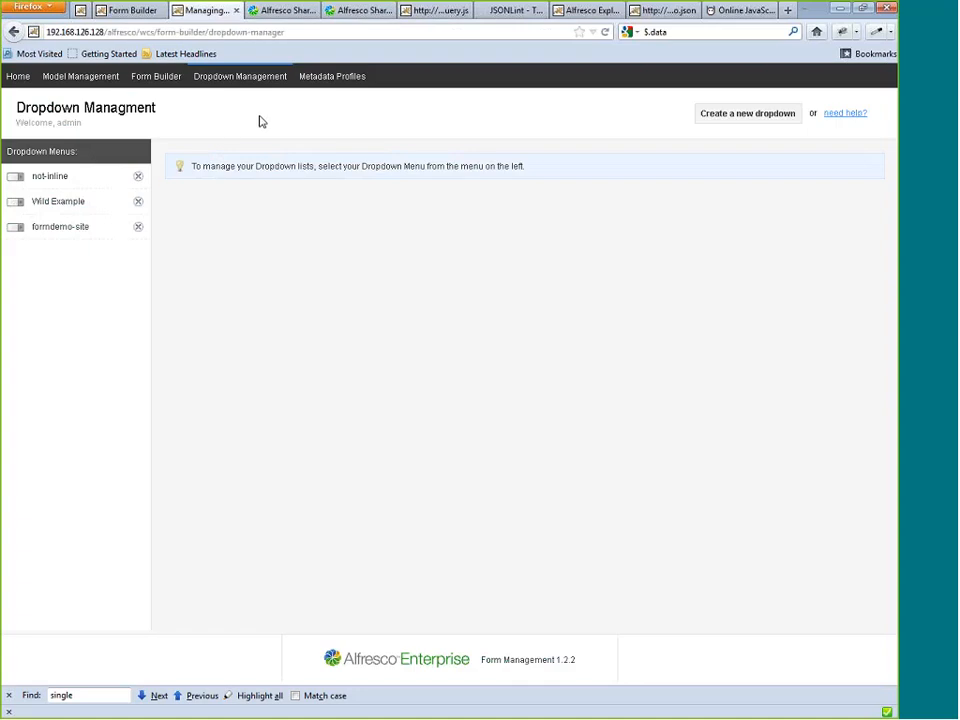
# Open the aspect form builder, filter the available aspects by "rec", and clear the filter again.
pyautogui.click(169, 84)
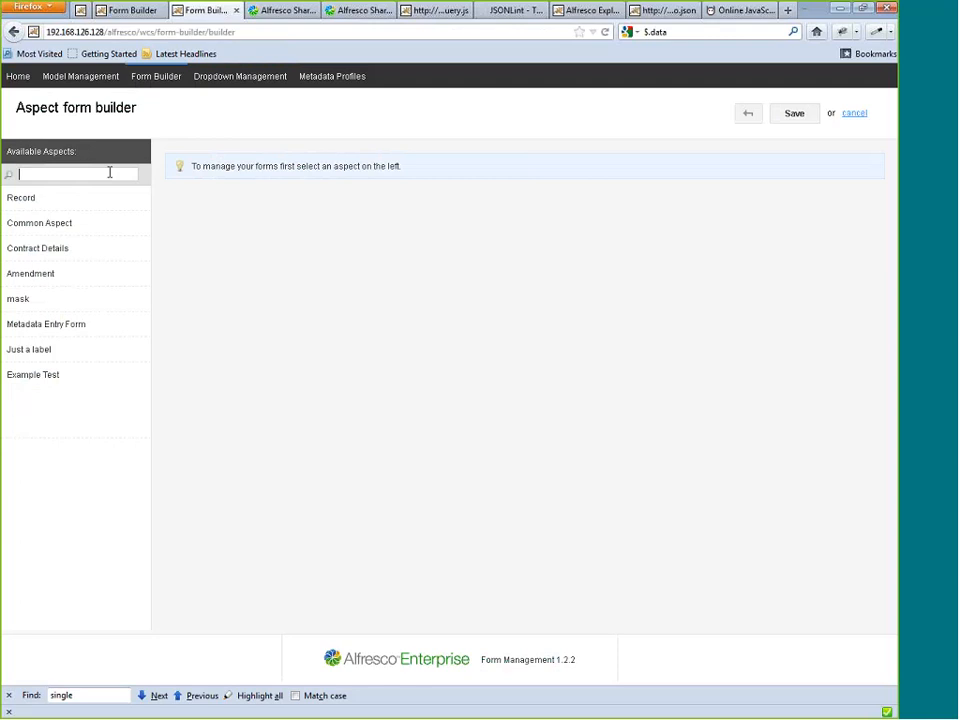
pyautogui.write('rec')
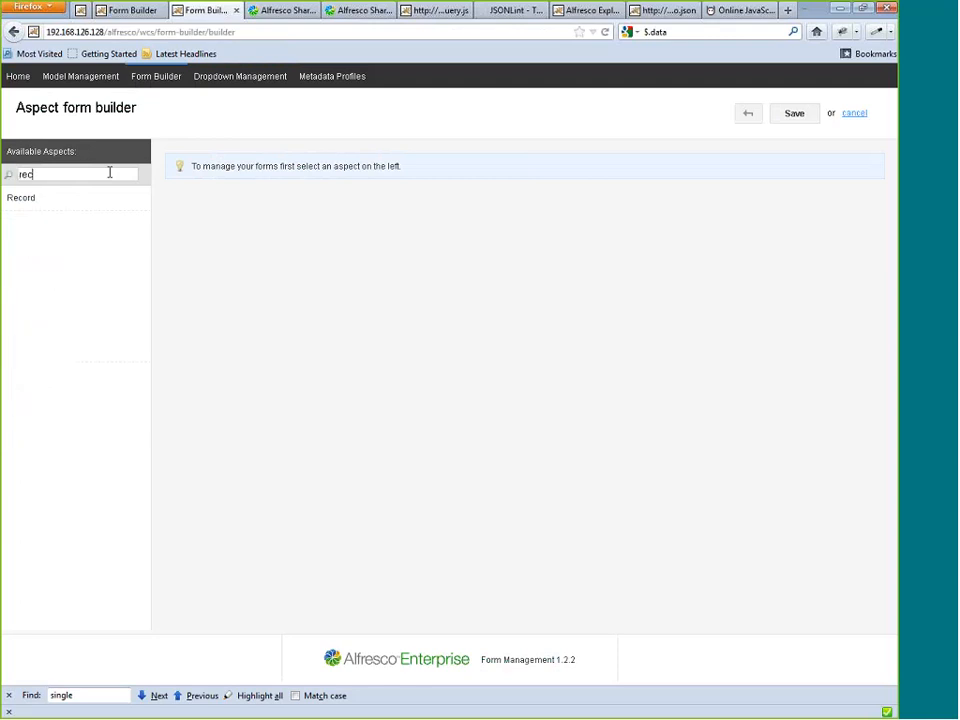
pyautogui.press('BackSpace')
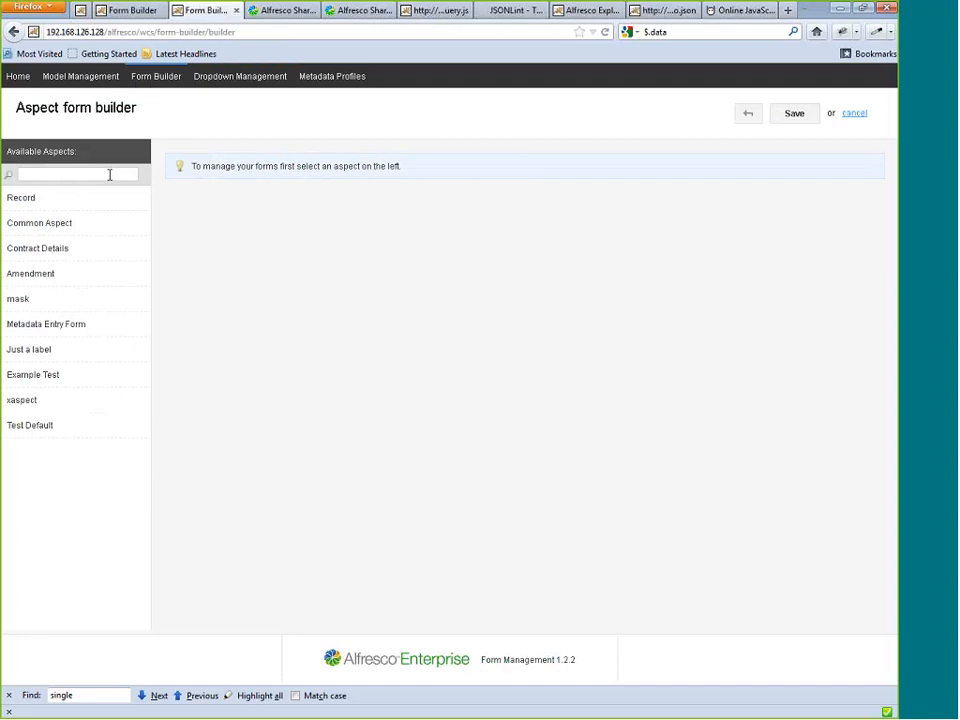
# Open the Test Default aspect form, set its field alignment to Left Align, and save it.
pyautogui.click(35, 432)
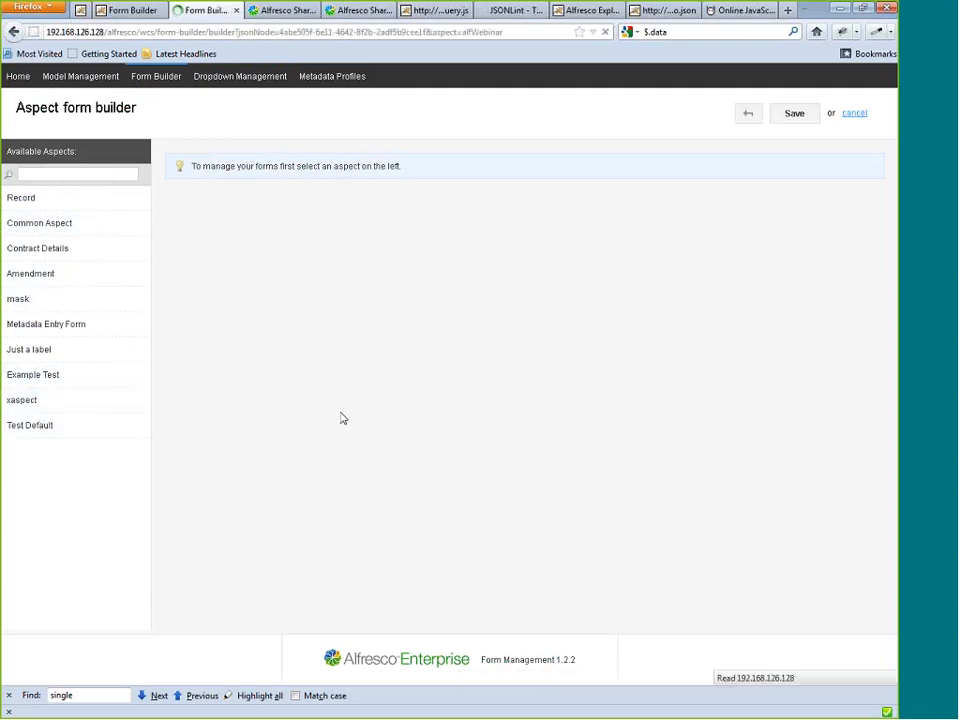
pyautogui.moveTo(524, 341); pyautogui.dragTo(612, 245)
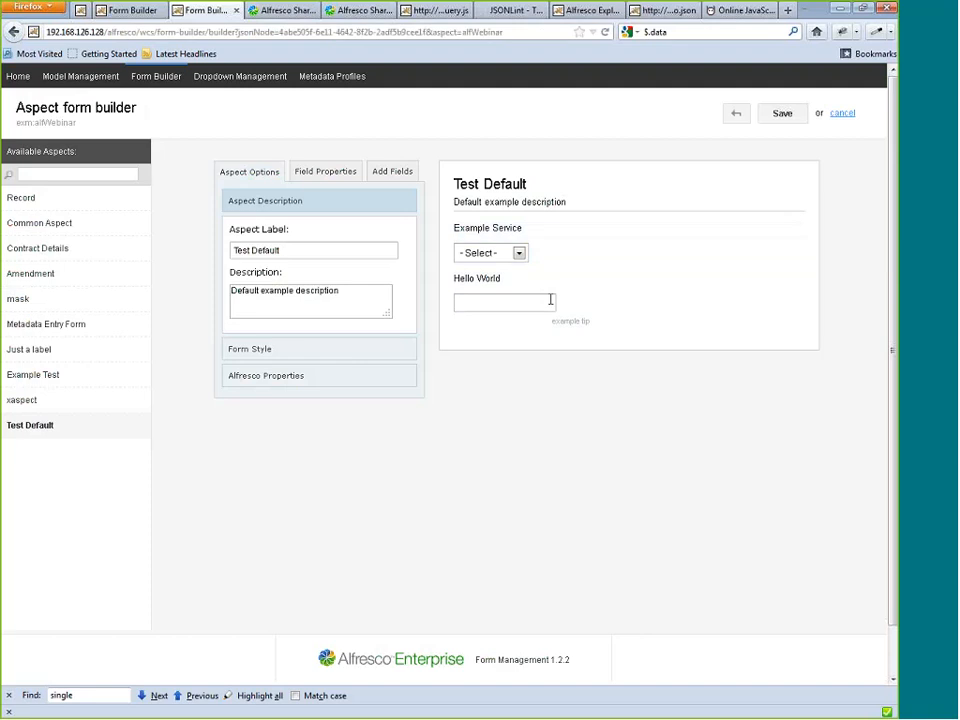
pyautogui.click(782, 113)
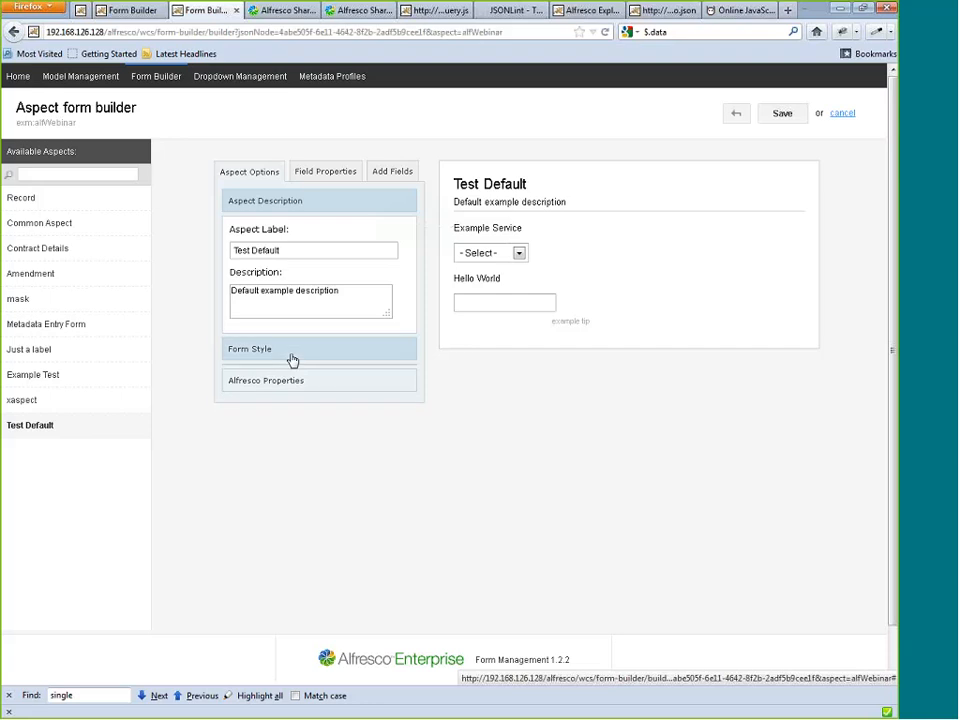
pyautogui.click(292, 360)
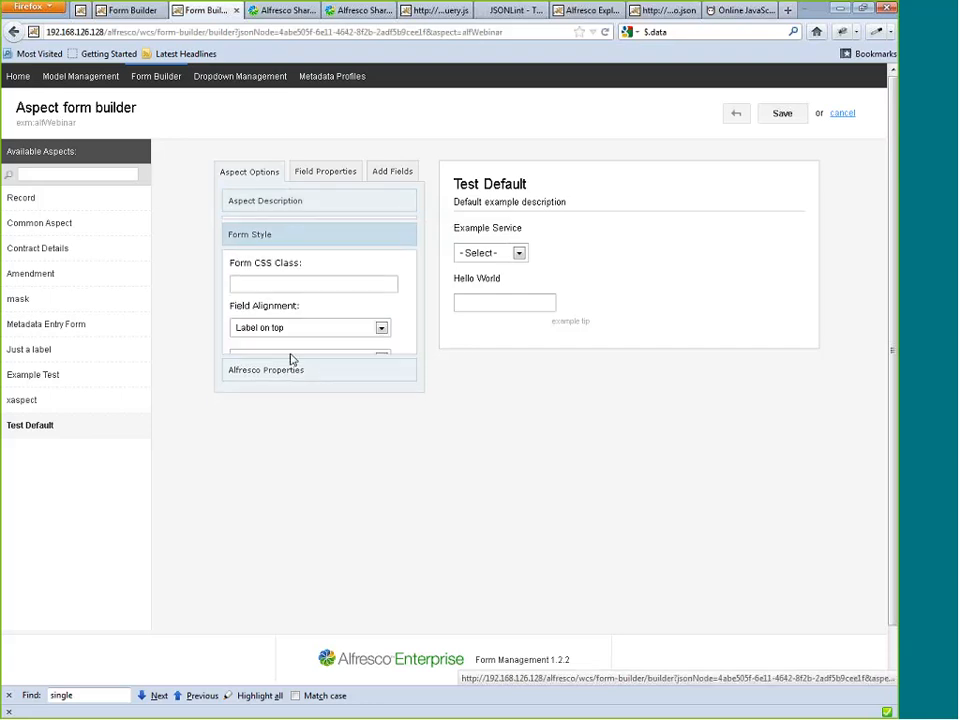
pyautogui.click(318, 320)
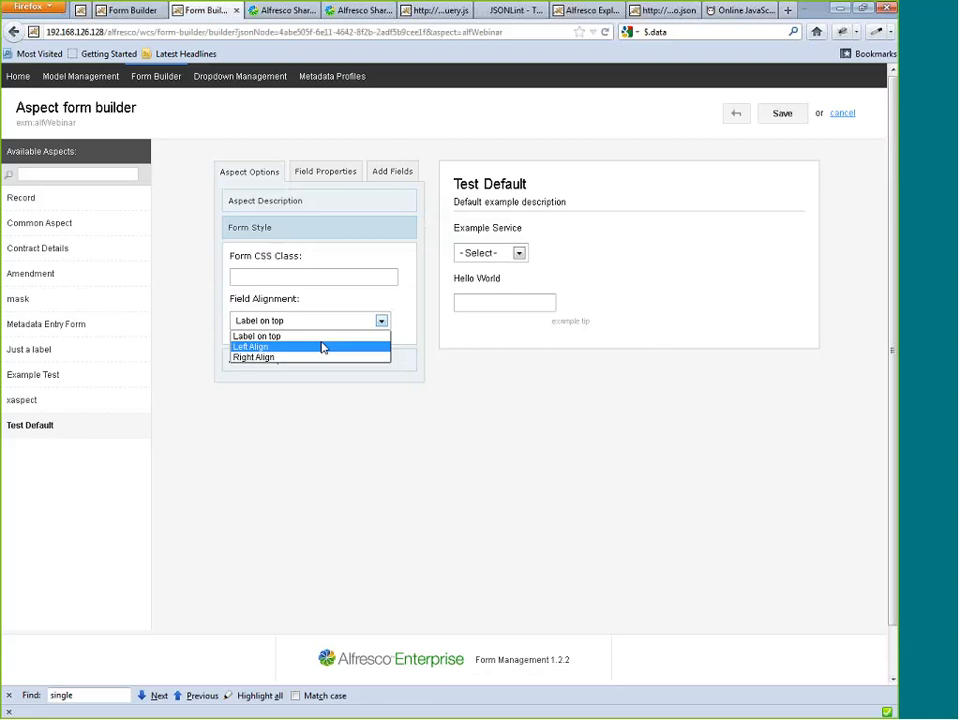
pyautogui.click(321, 345)
pyautogui.click(772, 118)
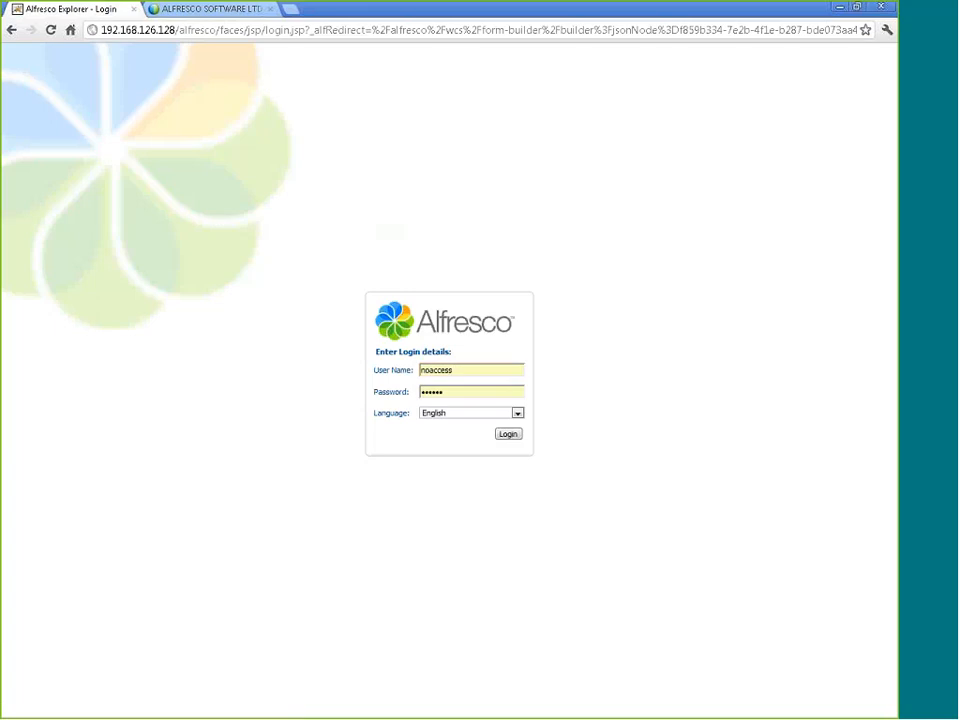
# In Chrome, log in with the prefilled account and save Common Aspect with Recieved Date above Page Count and Comments above Date Test.
pyautogui.click(509, 434)
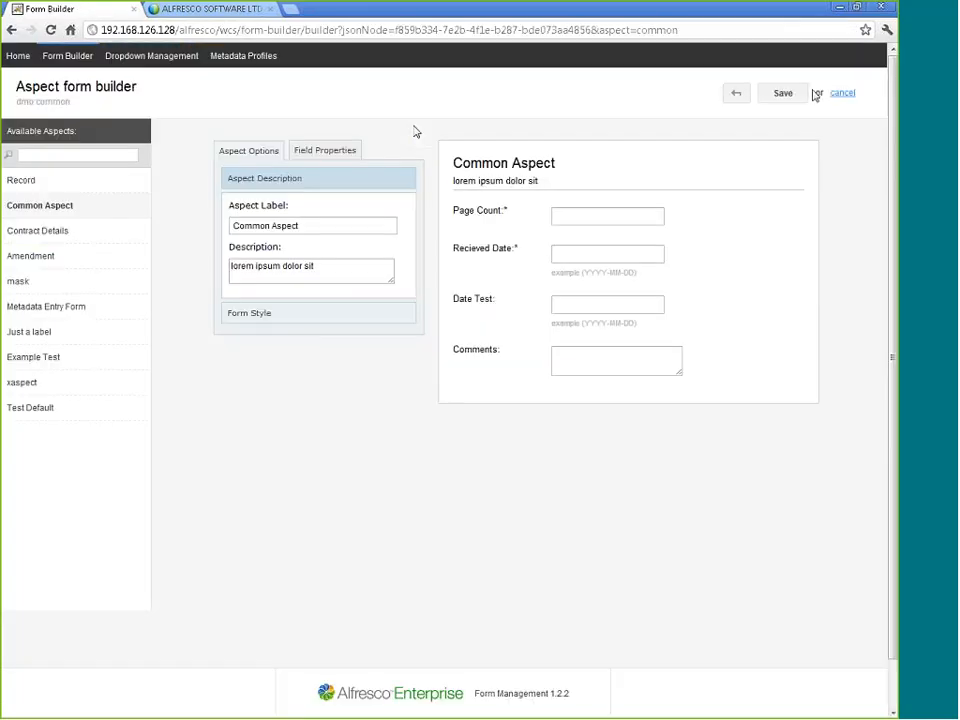
pyautogui.click(804, 94)
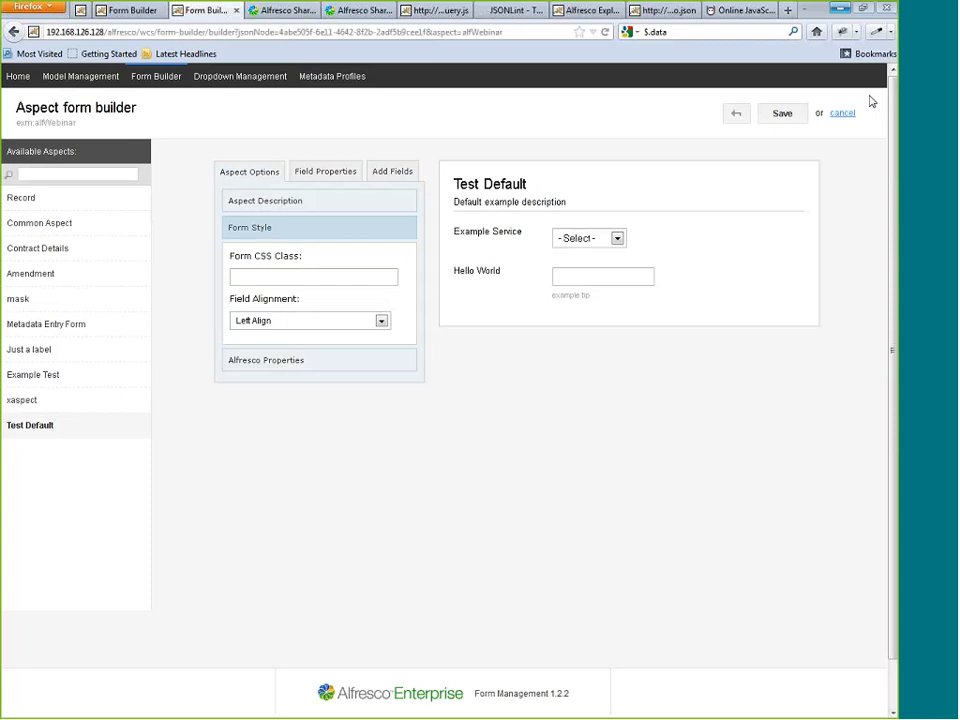
pyautogui.hotkey('ctrl', 'f')
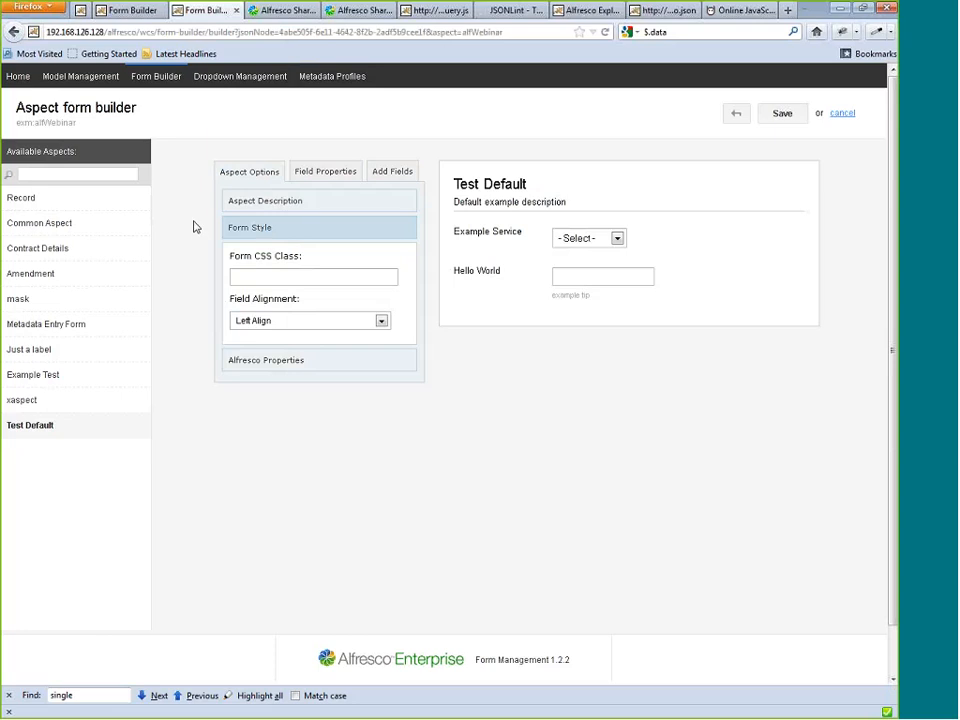
# Back in Firefox, open the formDemo.xml model in the Model Manager and open its mask aspect form.
pyautogui.click(90, 77)
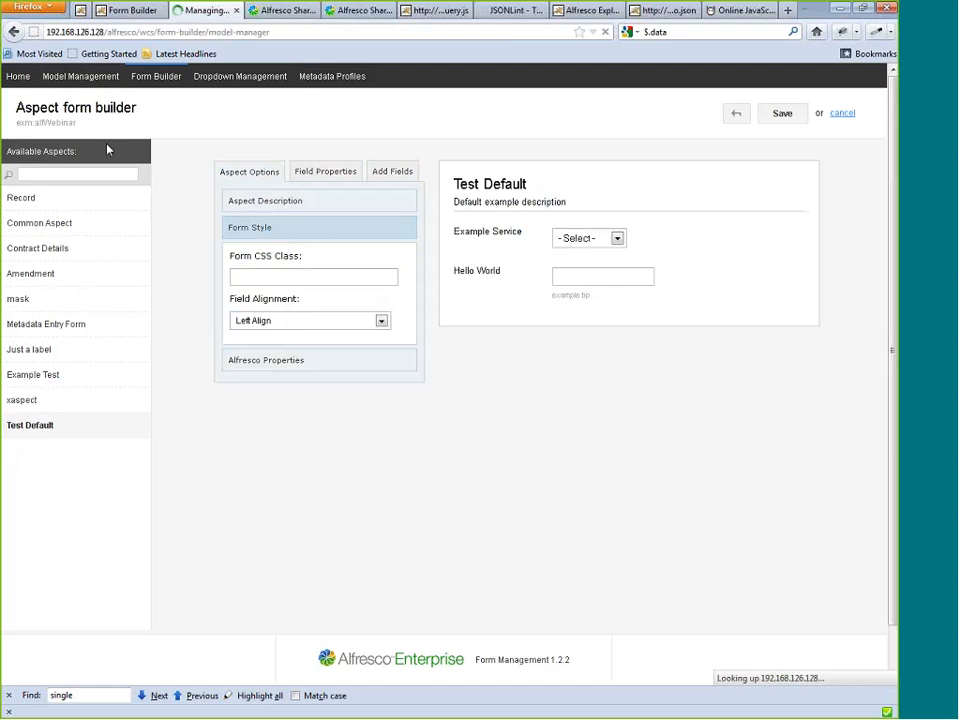
pyautogui.click(64, 200)
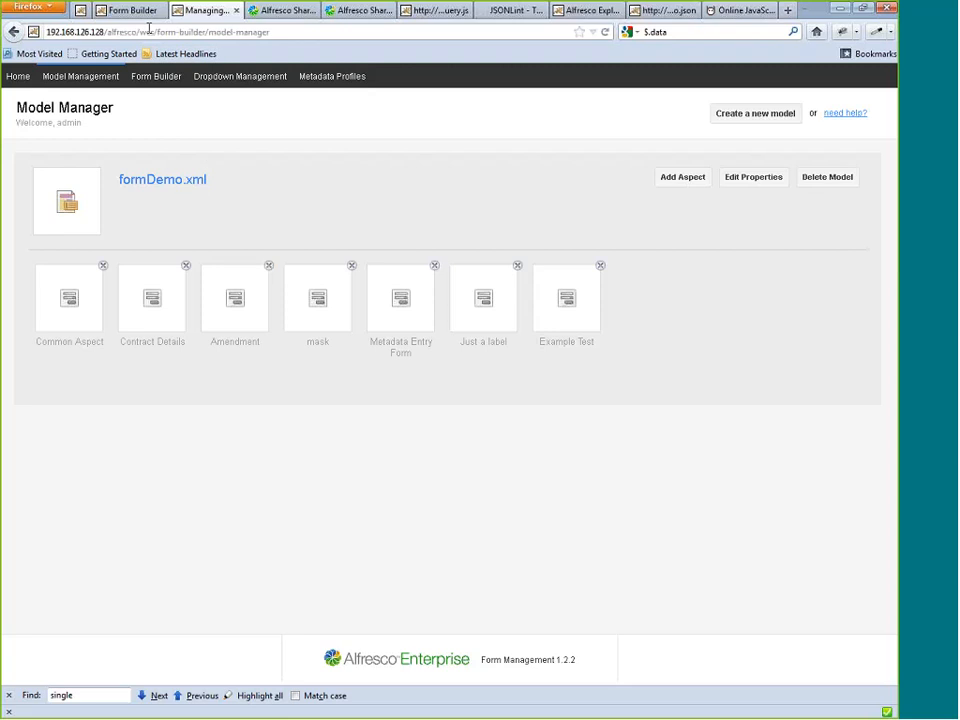
pyautogui.click(320, 300)
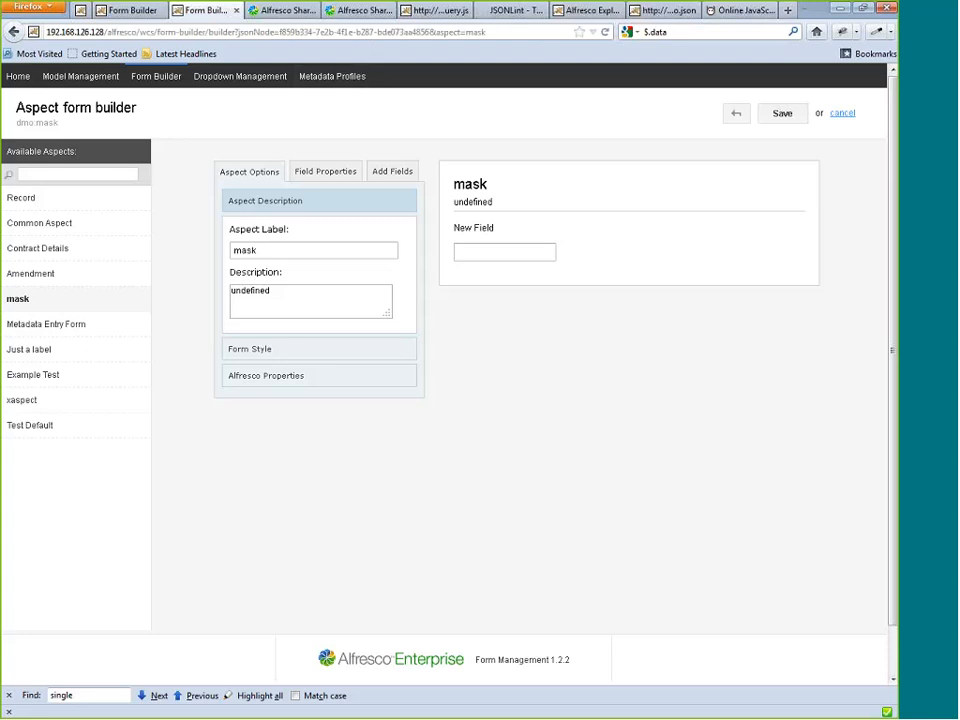
# Review the already open telephone image details in Share, the form.jquery.js script and the Models space in Alfresco Explorer.
pyautogui.click(288, 10)
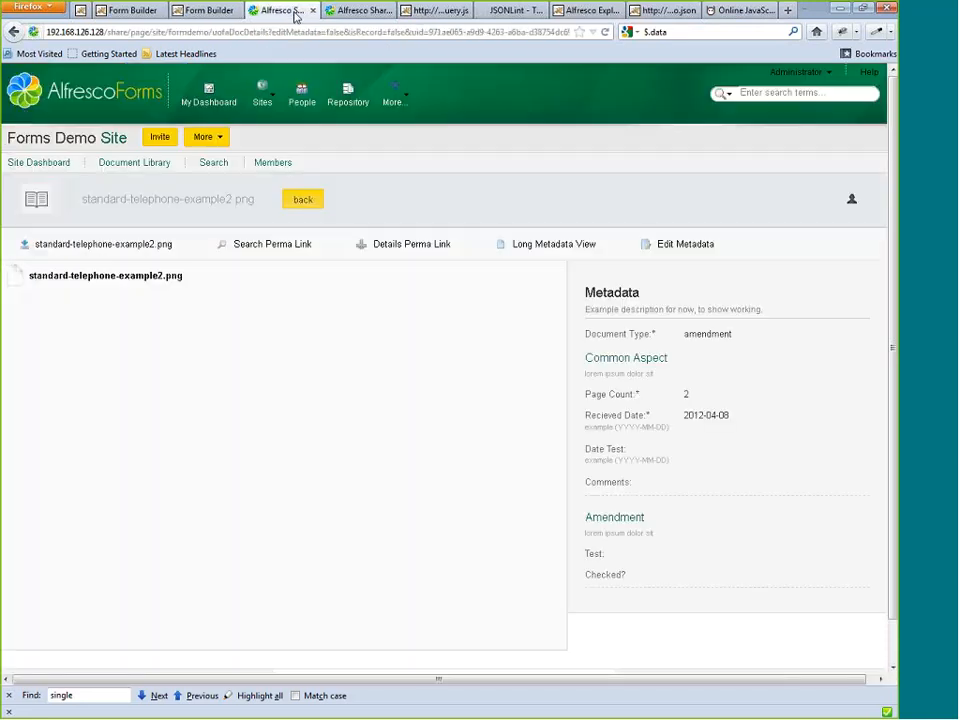
pyautogui.click(432, 12)
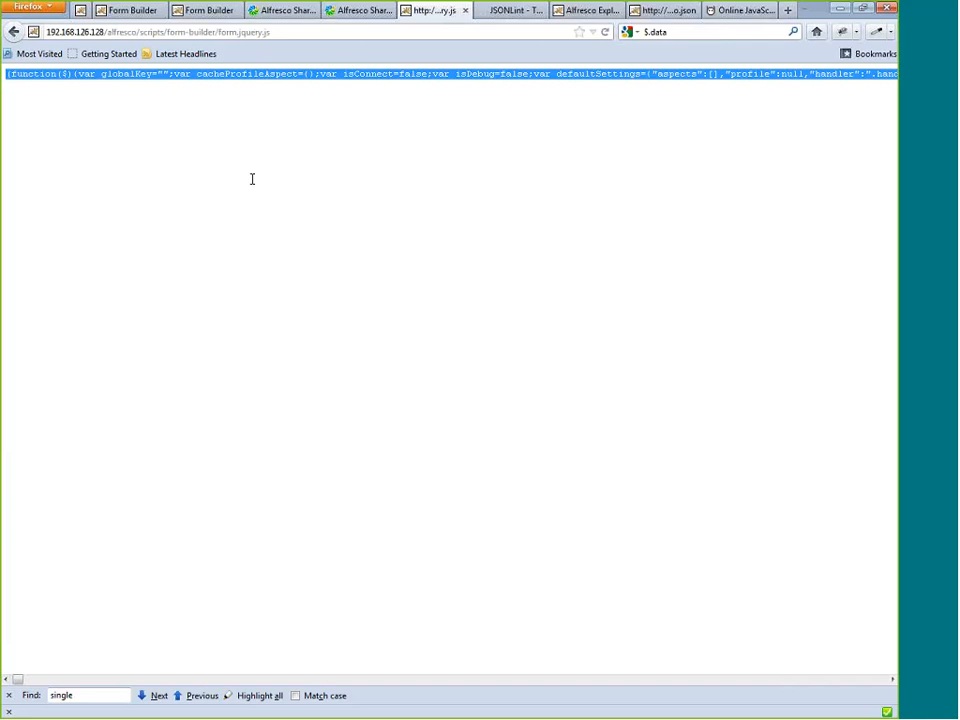
pyautogui.click(587, 11)
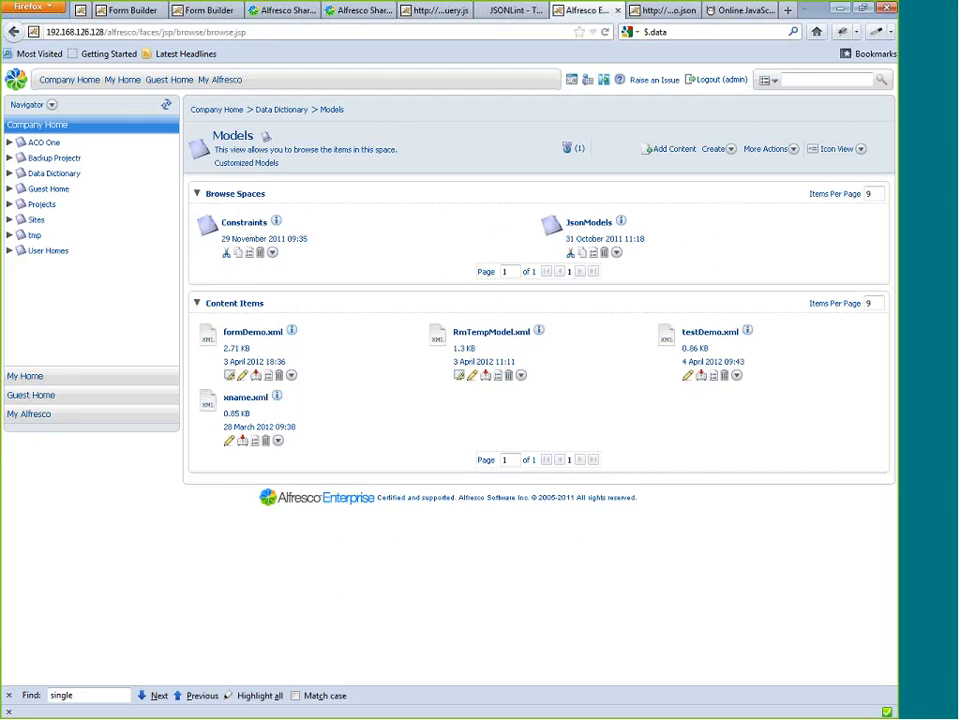
# Browse Company Home and its ACO One space in Alfresco Explorer, and return to the telephone image details in Share.
pyautogui.click(232, 110)
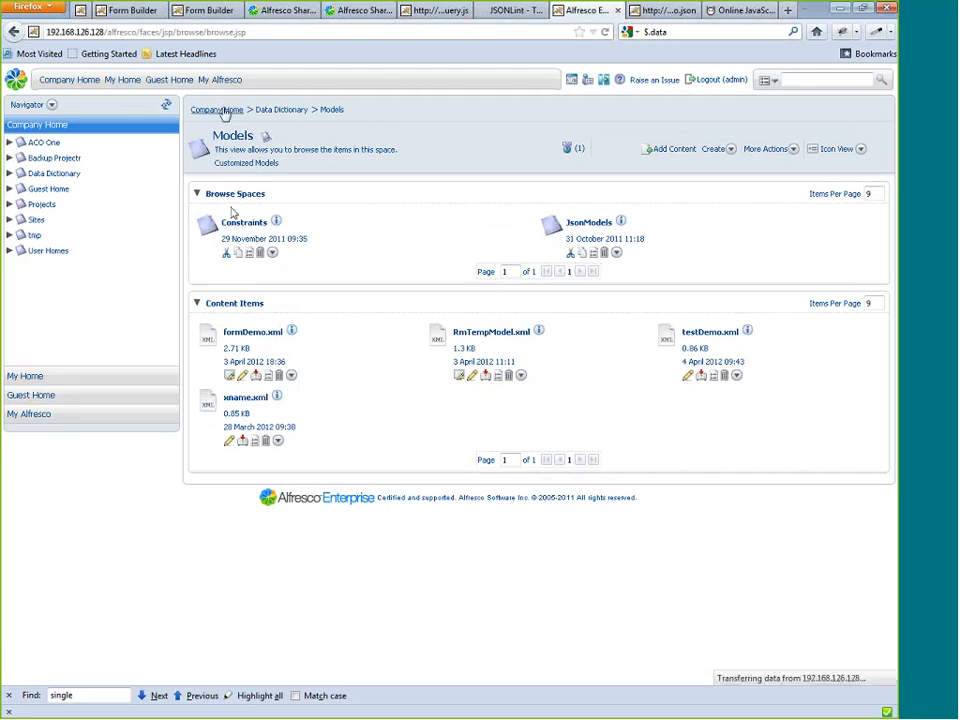
pyautogui.click(228, 219)
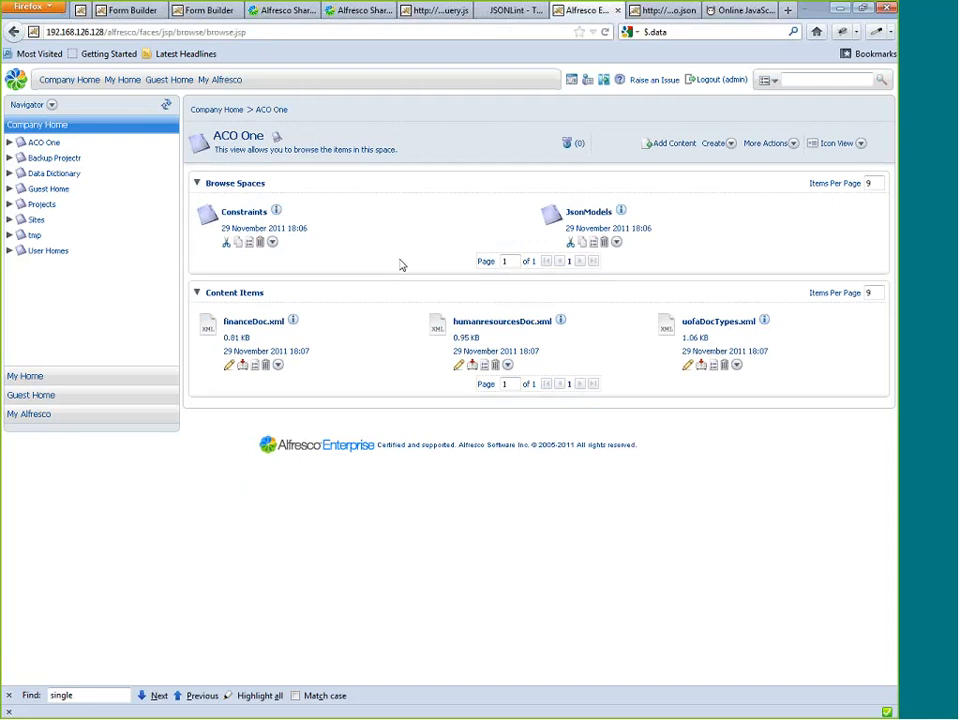
pyautogui.click(238, 116)
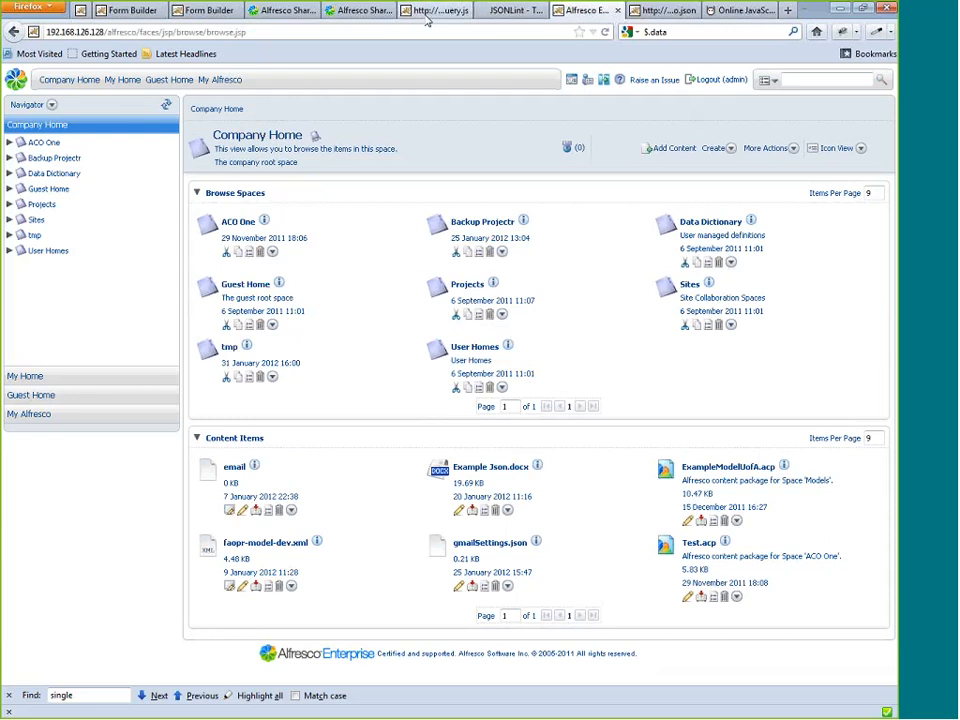
pyautogui.click(277, 12)
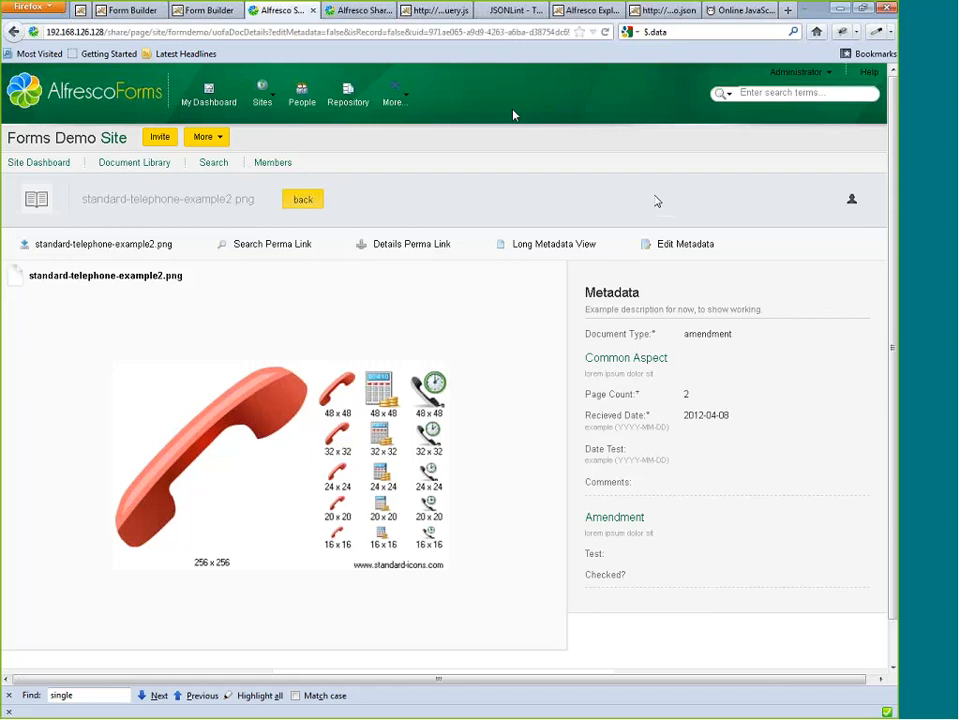
# Change New Field in the mask aspect form to a Drop Down and show the field's Alfresco properties.
pyautogui.click(200, 12)
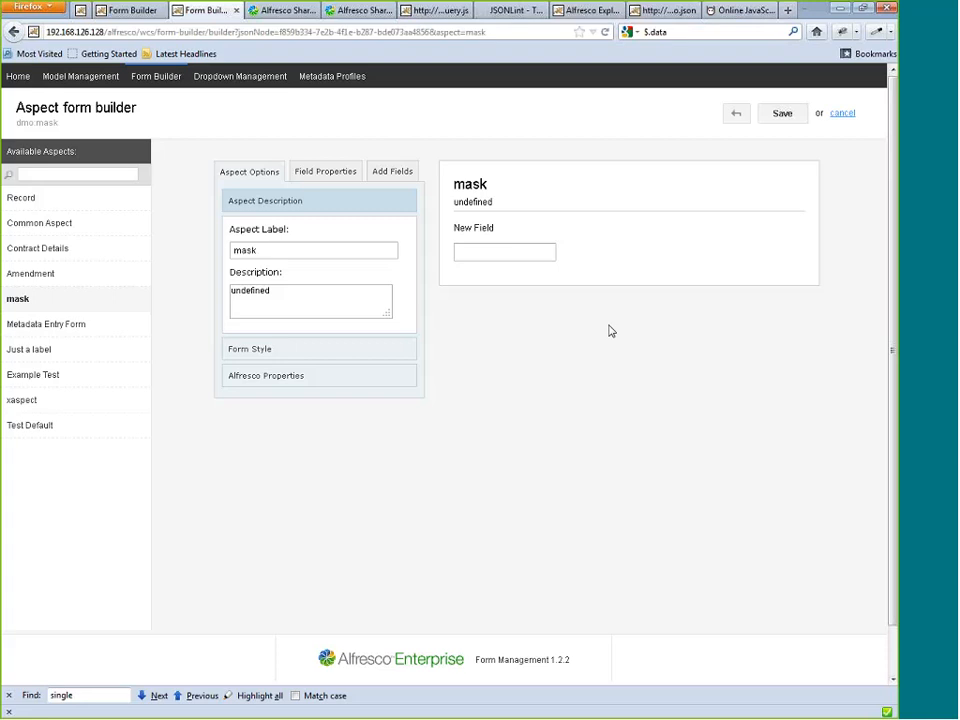
pyautogui.click(670, 250)
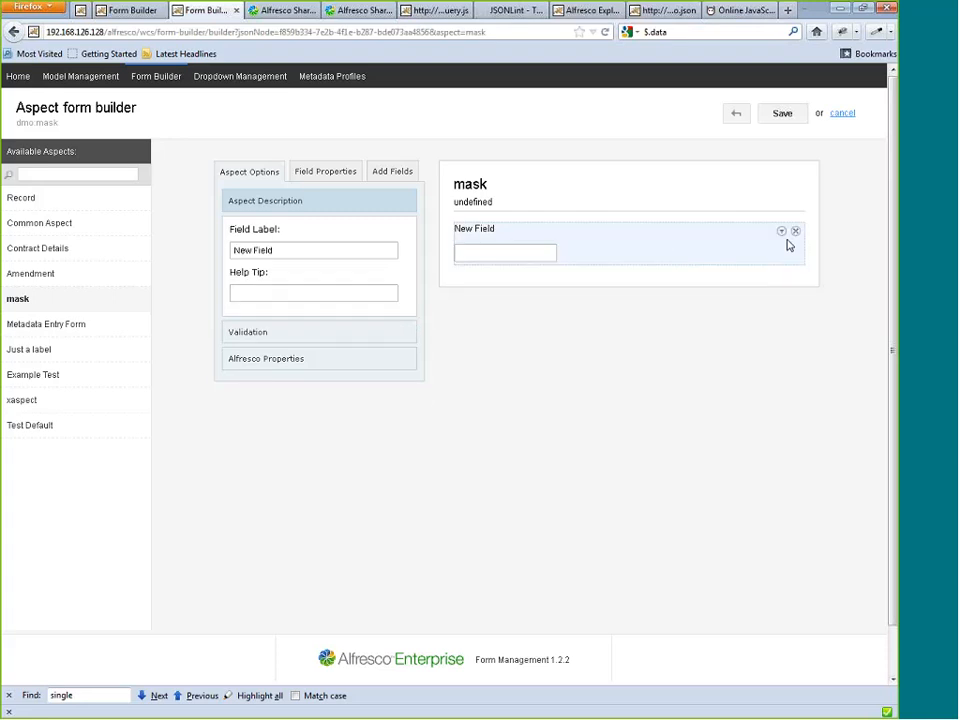
pyautogui.click(781, 233)
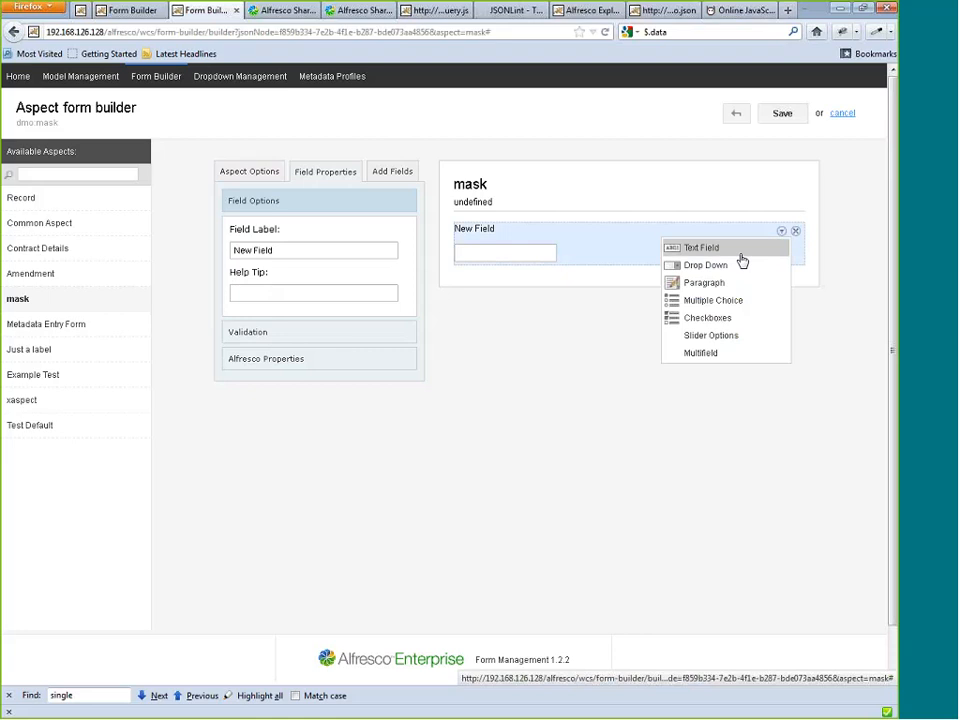
pyautogui.click(712, 267)
pyautogui.click(467, 254)
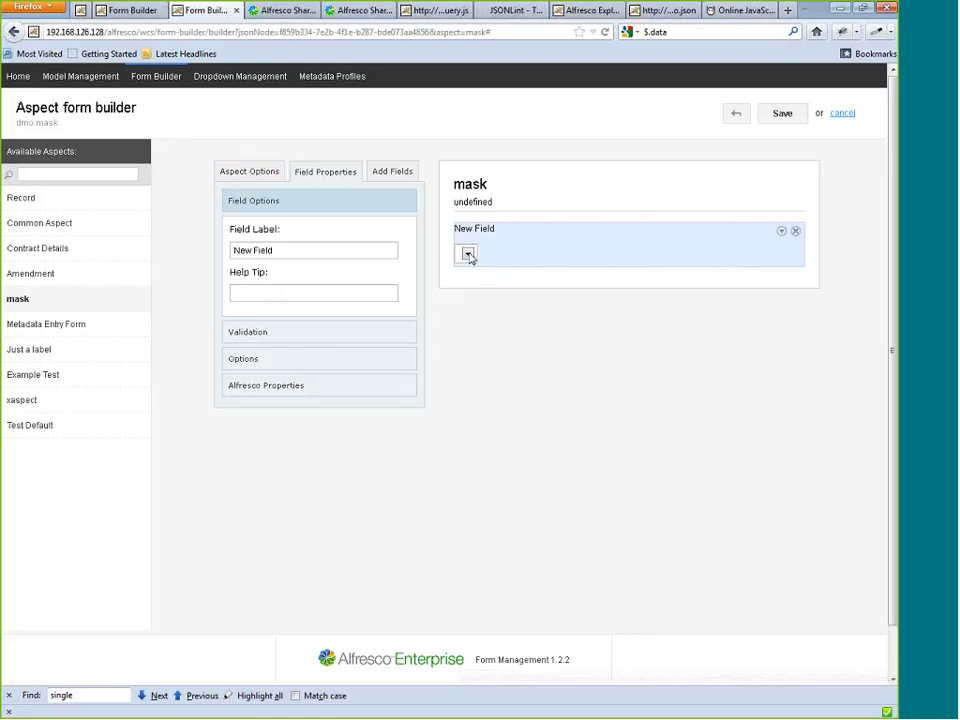
pyautogui.click(285, 387)
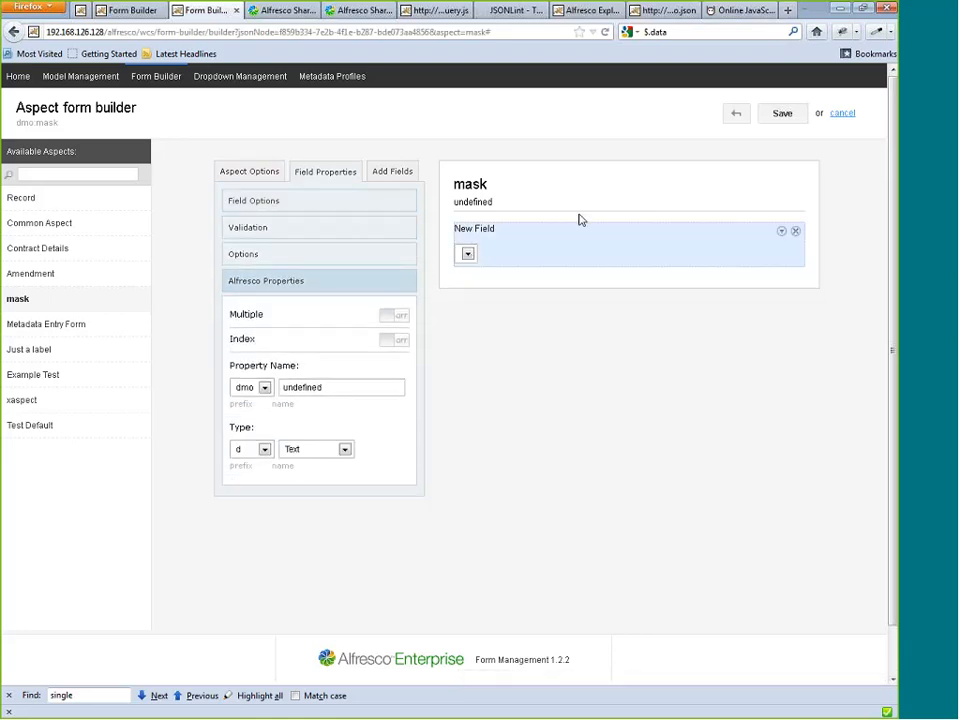
# Change New Field in the mask aspect form to a Text Field and remove the field from the form.
pyautogui.click(467, 253)
pyautogui.click(782, 232)
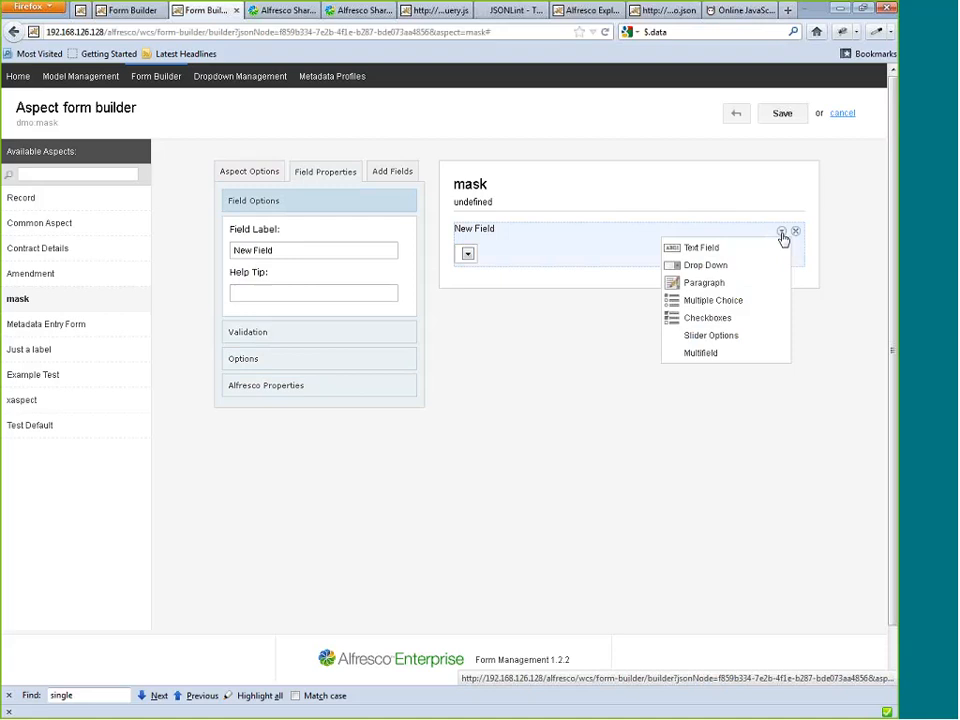
pyautogui.click(725, 249)
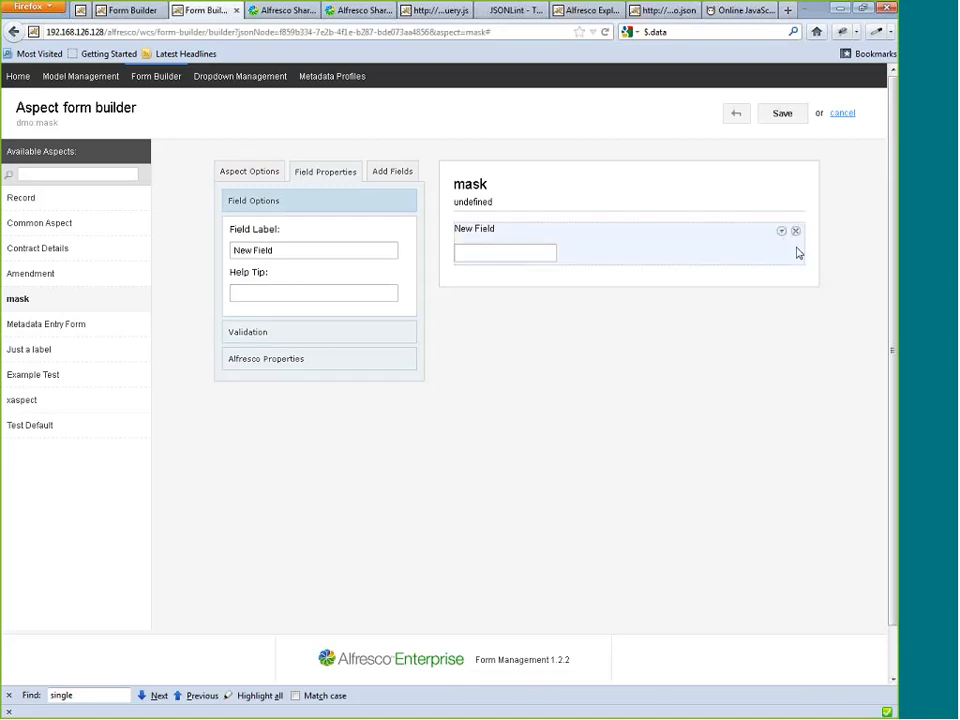
pyautogui.click(796, 232)
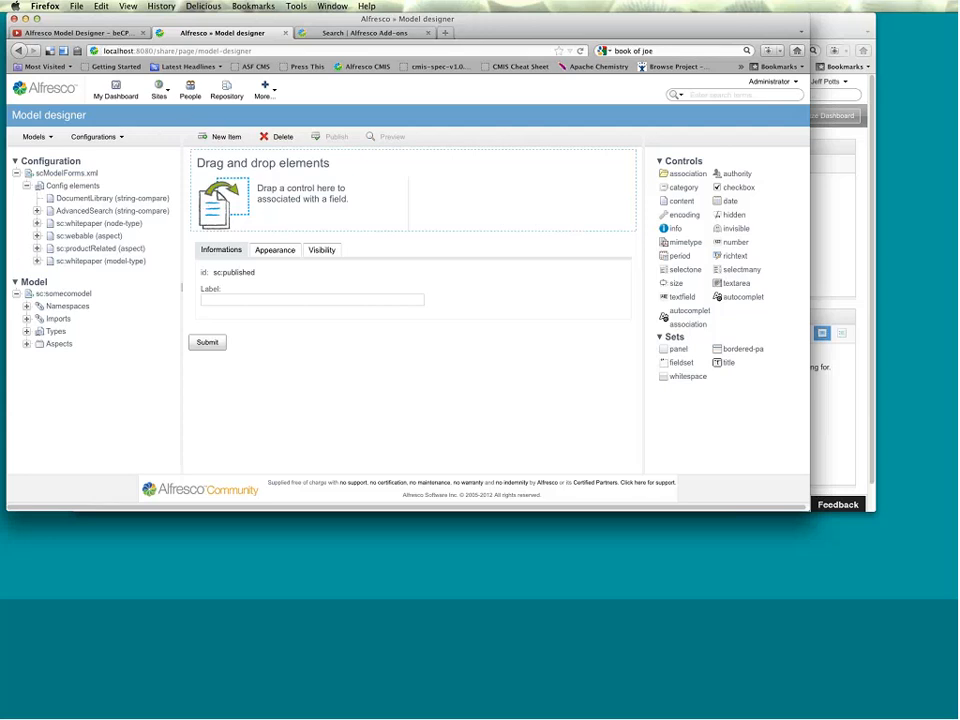
# Switch to the local Alfresco Share site, go to the Repository and log in as admin with the account password.
pyautogui.click(213, 51)
pyautogui.click(198, 51)
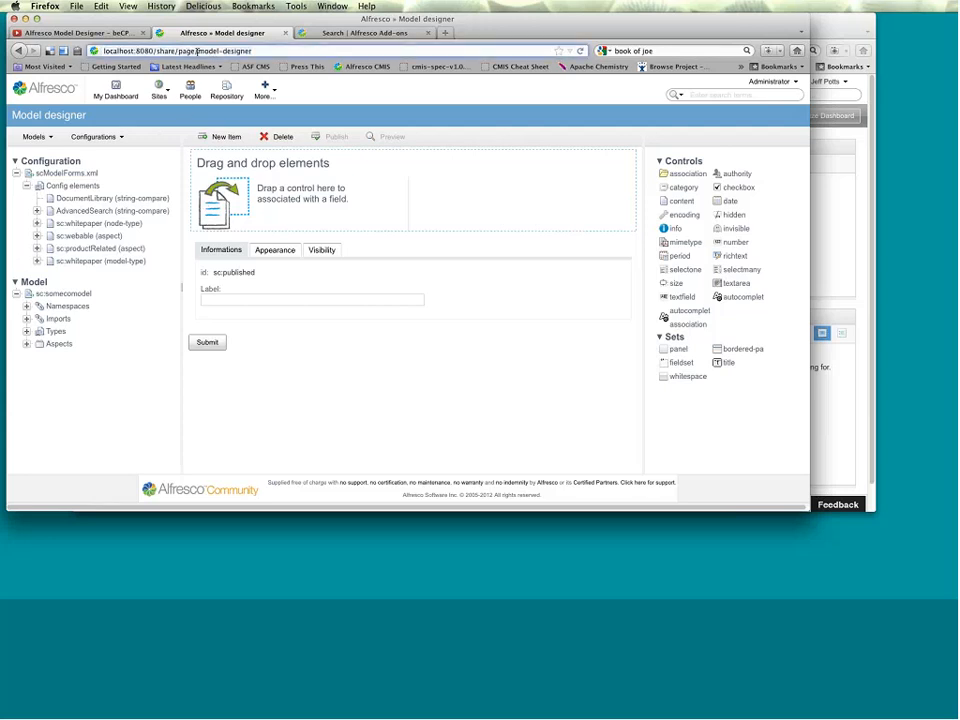
pyautogui.moveTo(198, 51); pyautogui.dragTo(261, 52)
pyautogui.click(226, 90)
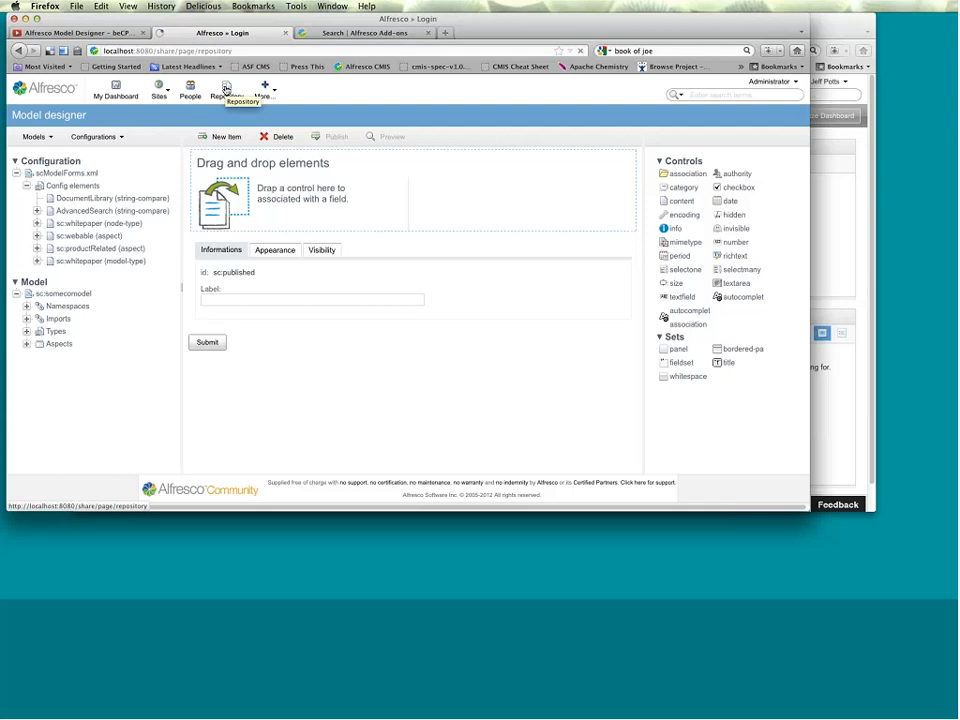
pyautogui.write('a')
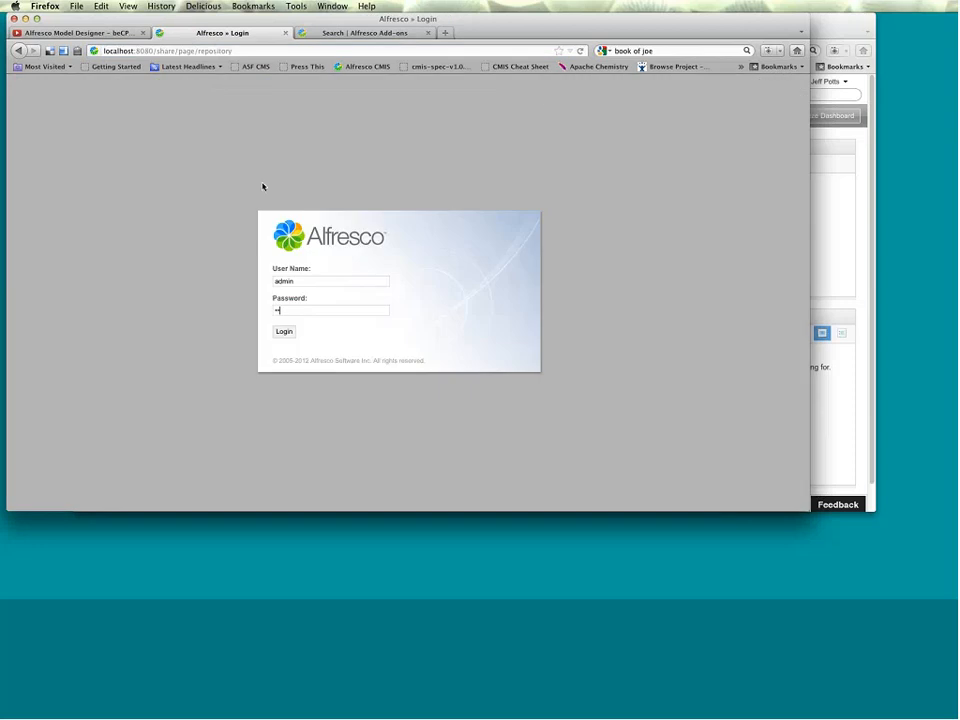
pyautogui.write('dmin')
pyautogui.press('Return')
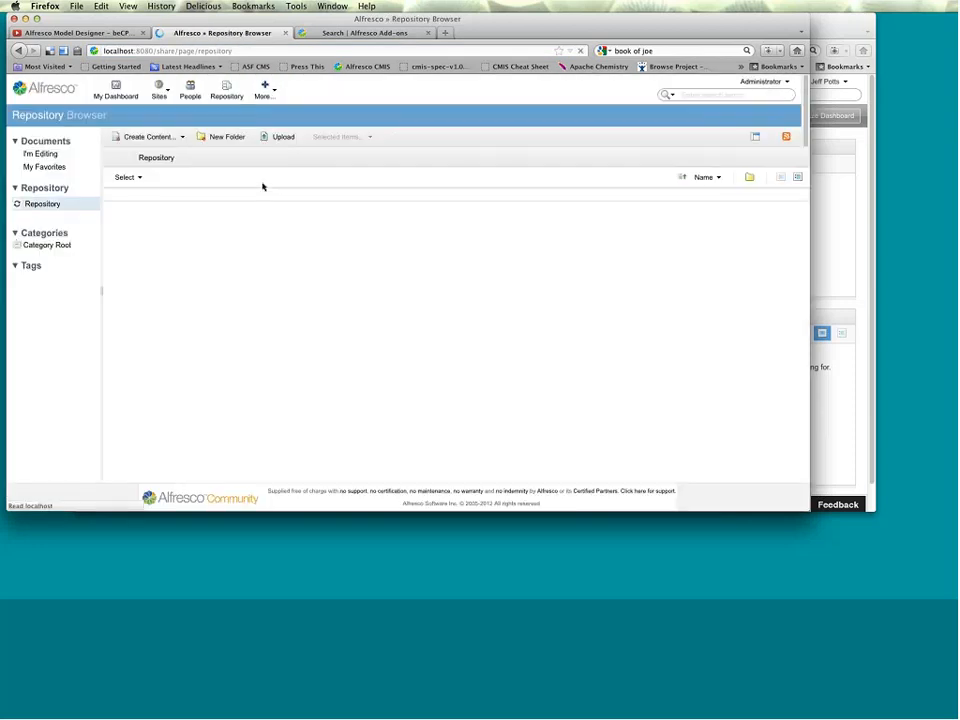
# Open the Model designer and load the sc:somecomodel model with the scModelForms.xml configuration.
pyautogui.click(265, 89)
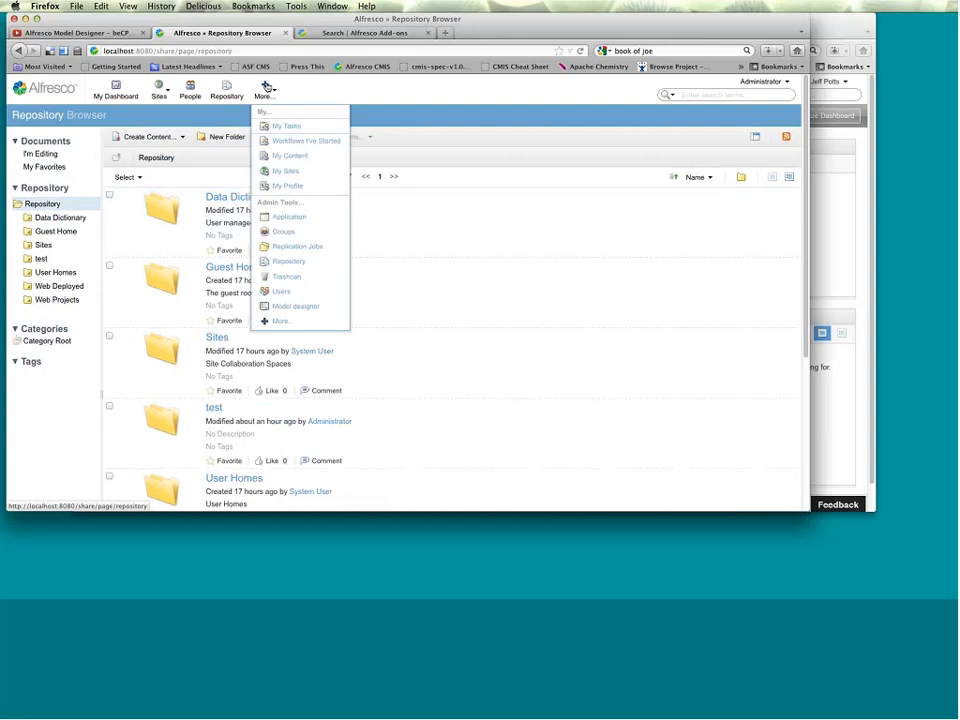
pyautogui.click(320, 306)
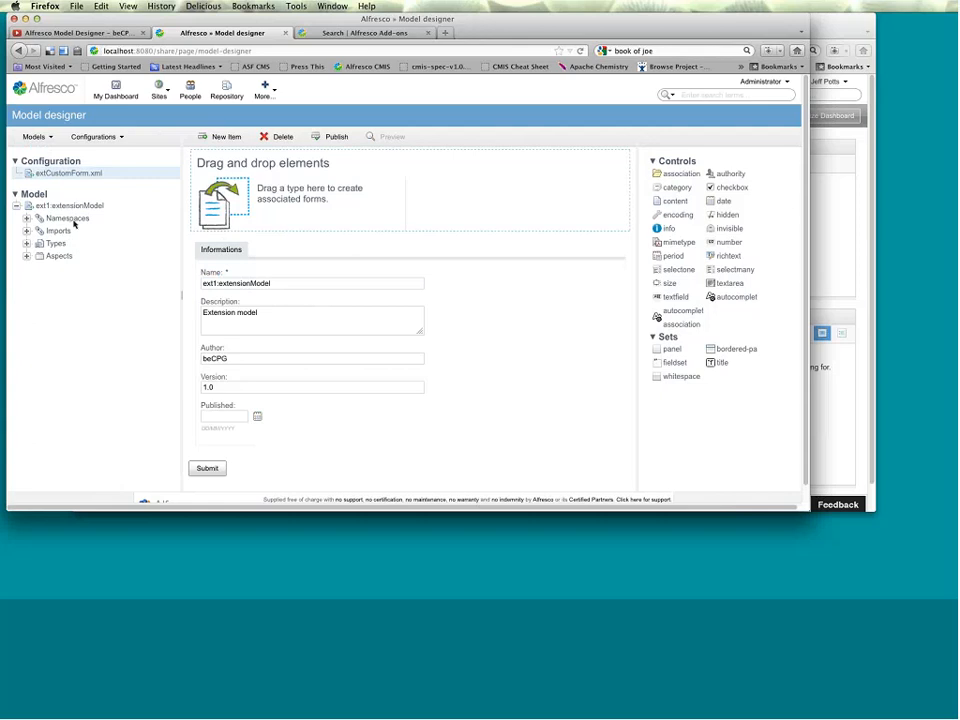
pyautogui.click(36, 137)
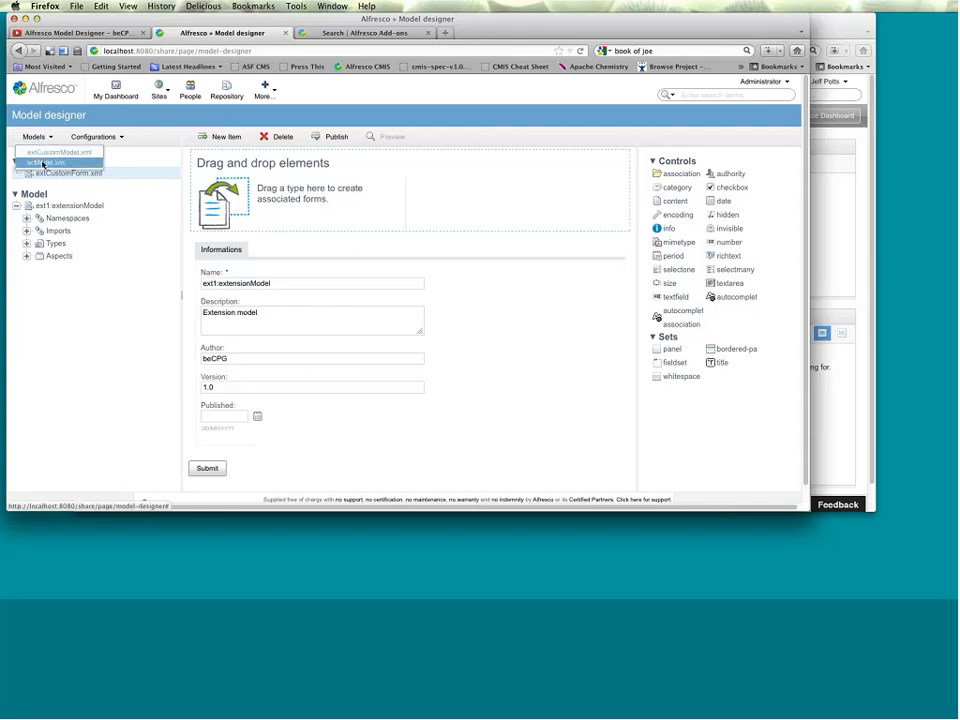
pyautogui.click(43, 163)
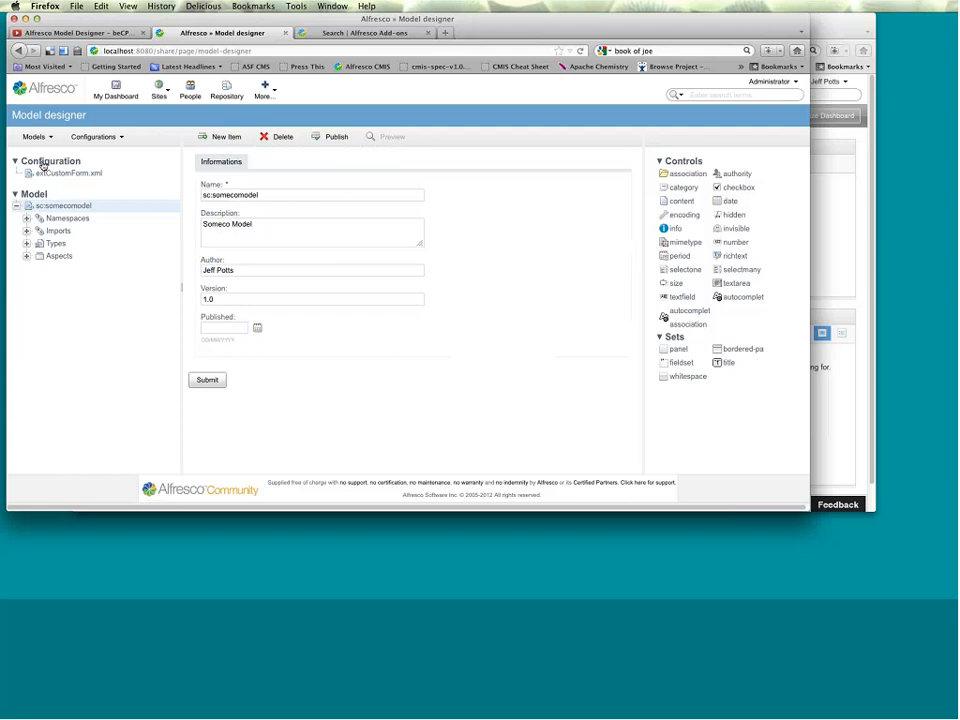
pyautogui.click(110, 138)
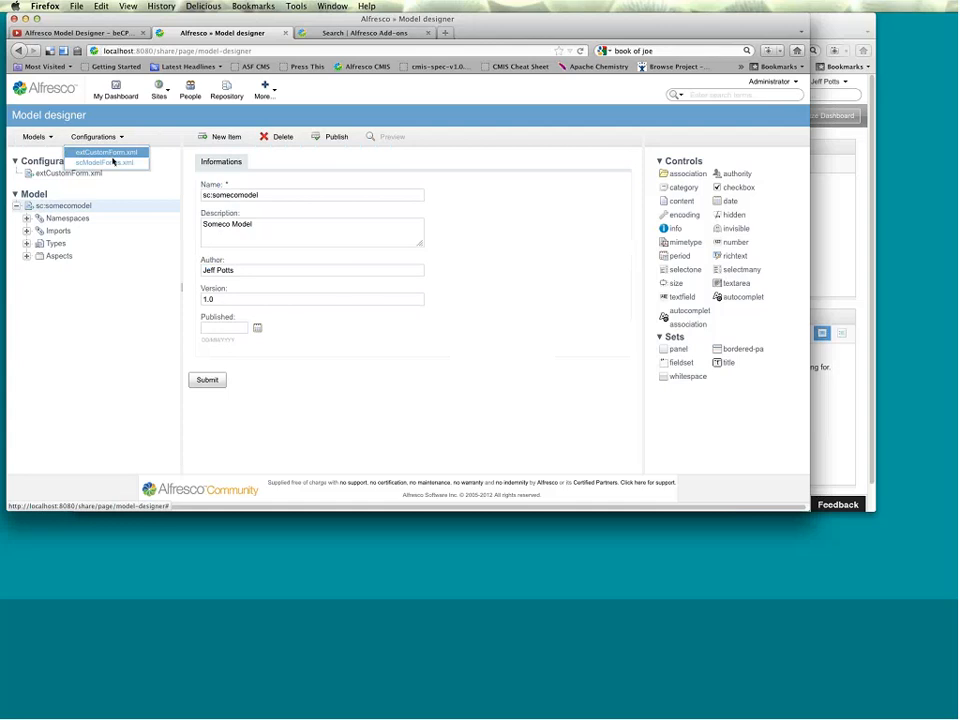
pyautogui.click(110, 163)
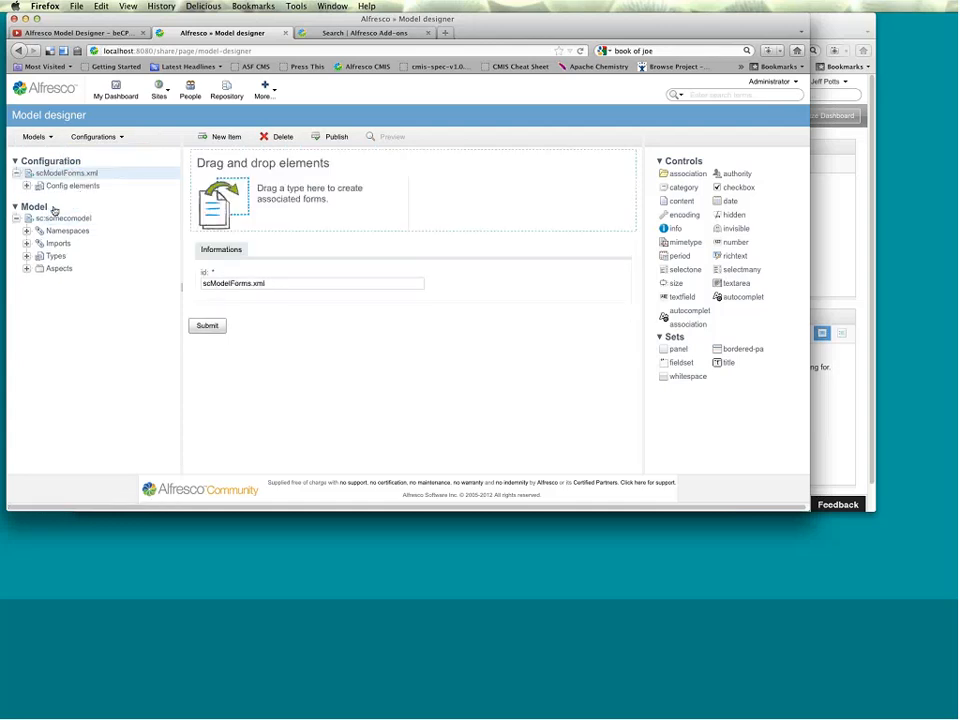
# Examine the sc:somecomodel imports and types, including the Someco Document type and its Related Documents association.
pyautogui.click(61, 219)
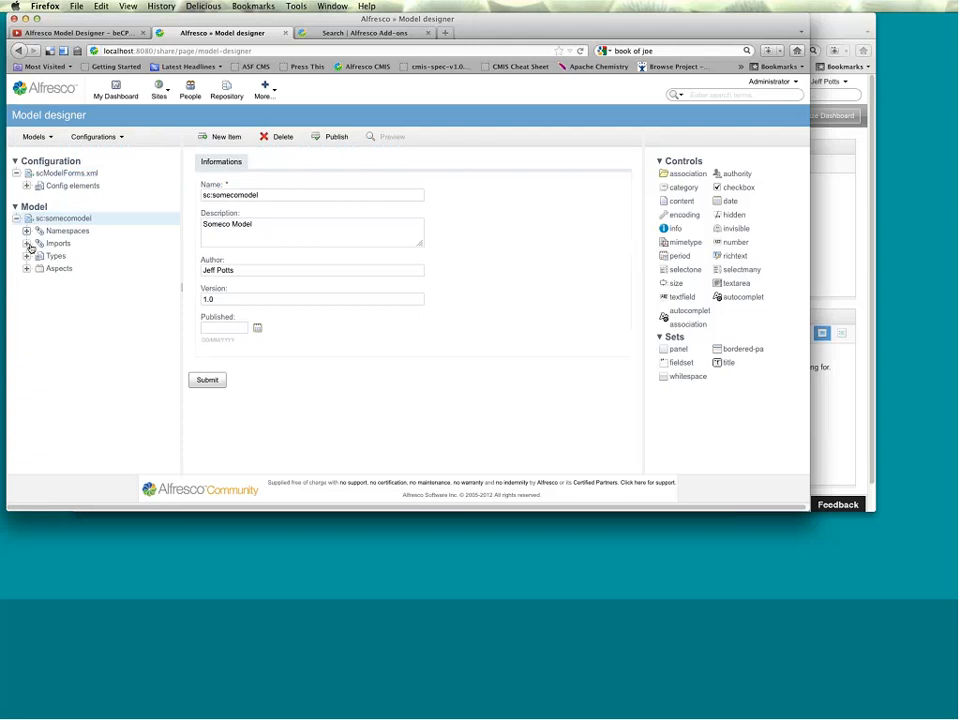
pyautogui.click(28, 244)
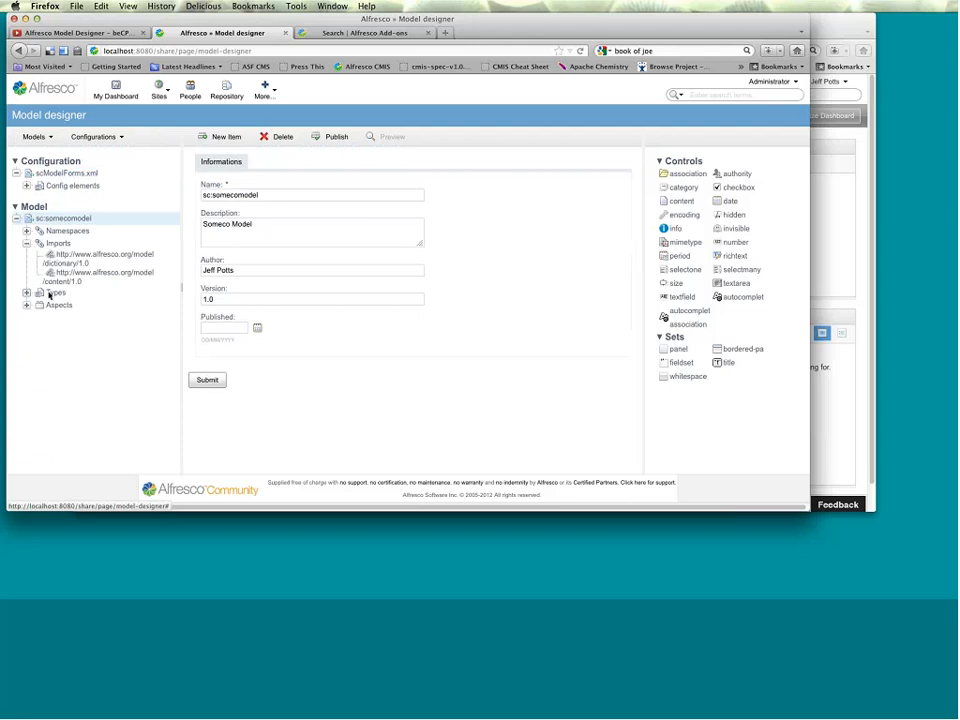
pyautogui.click(30, 293)
pyautogui.click(100, 305)
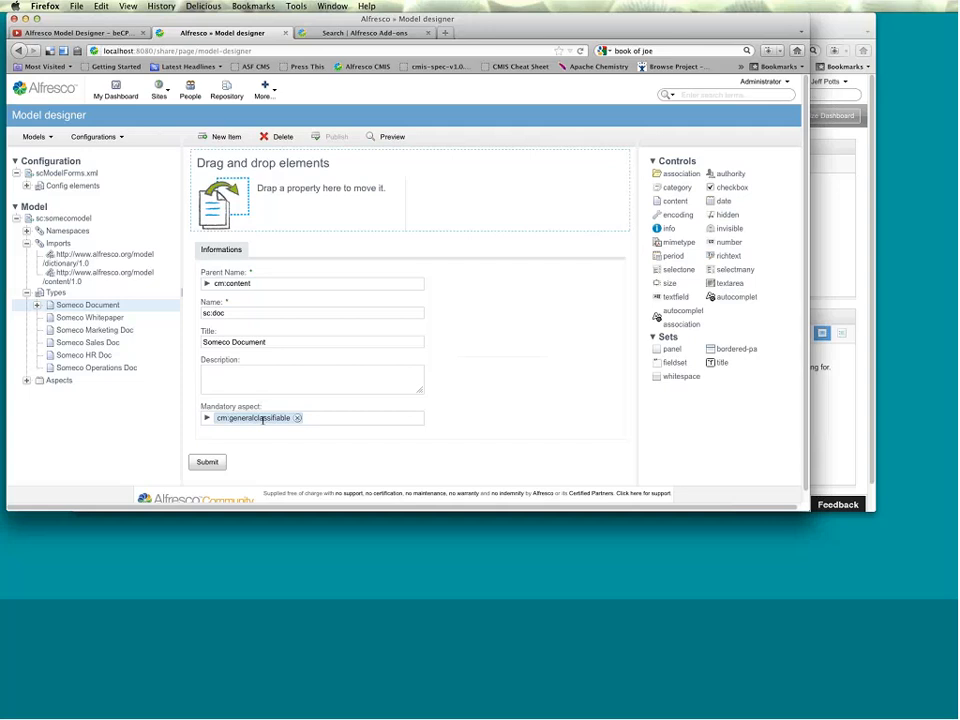
pyautogui.click(35, 305)
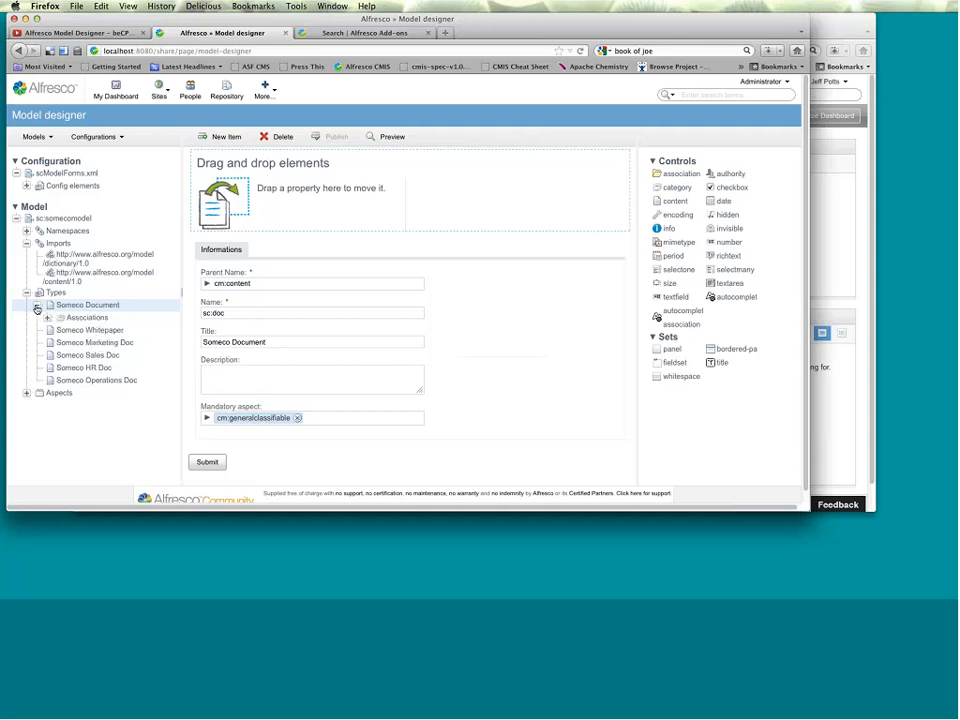
pyautogui.click(47, 317)
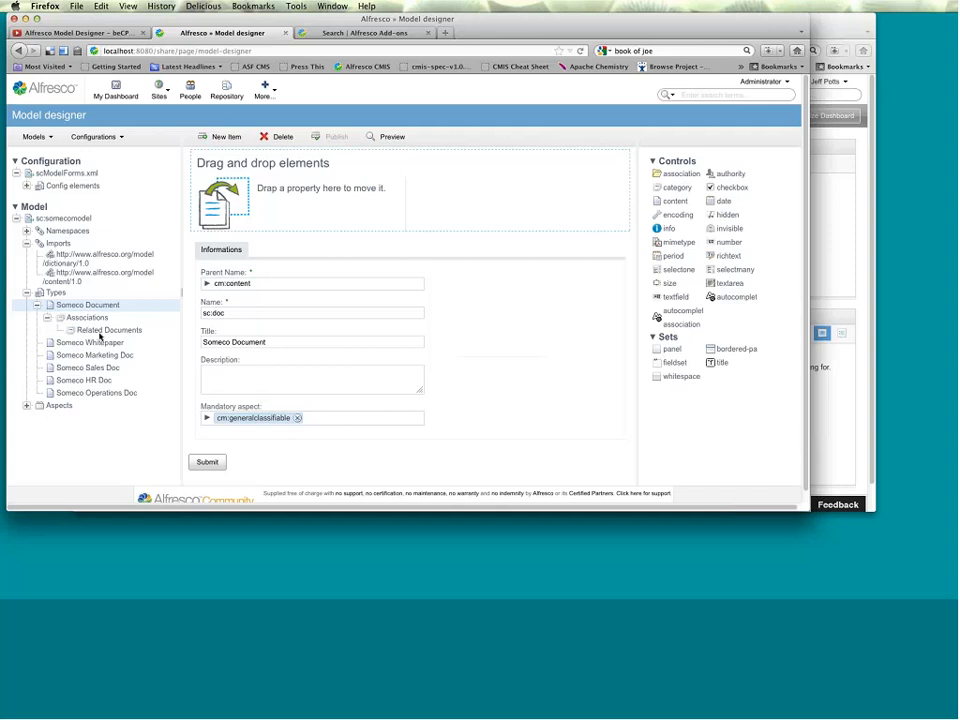
pyautogui.click(105, 330)
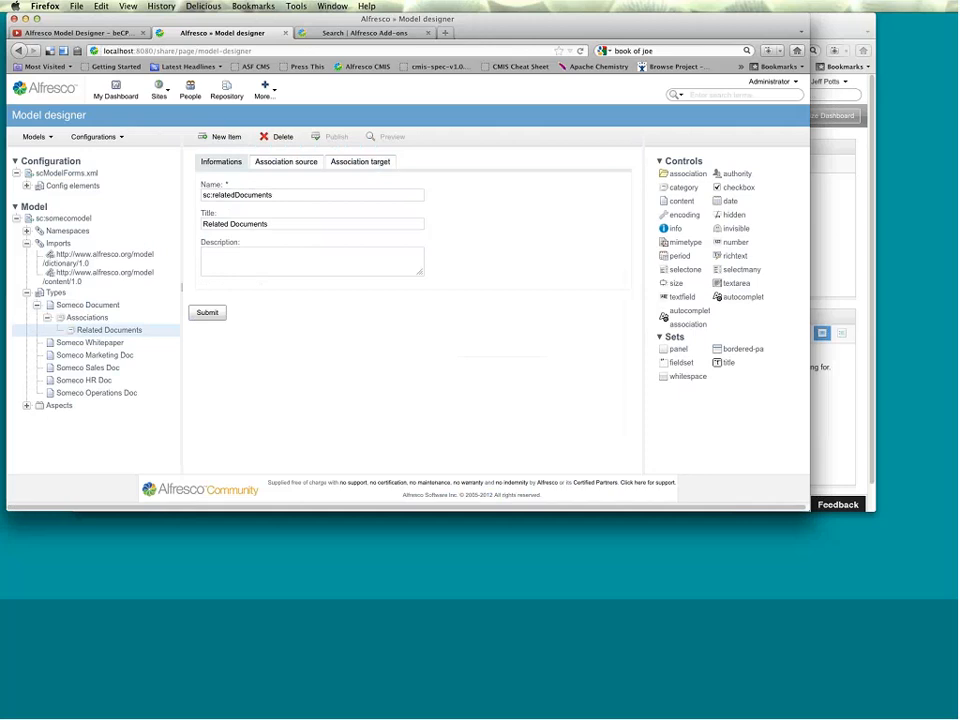
# Examine the config elements of scModelForms.xml and the default, doclib-simple-metadata and doclib-inline-edit forms of sc:whitepaper (node-type).
pyautogui.click(72, 186)
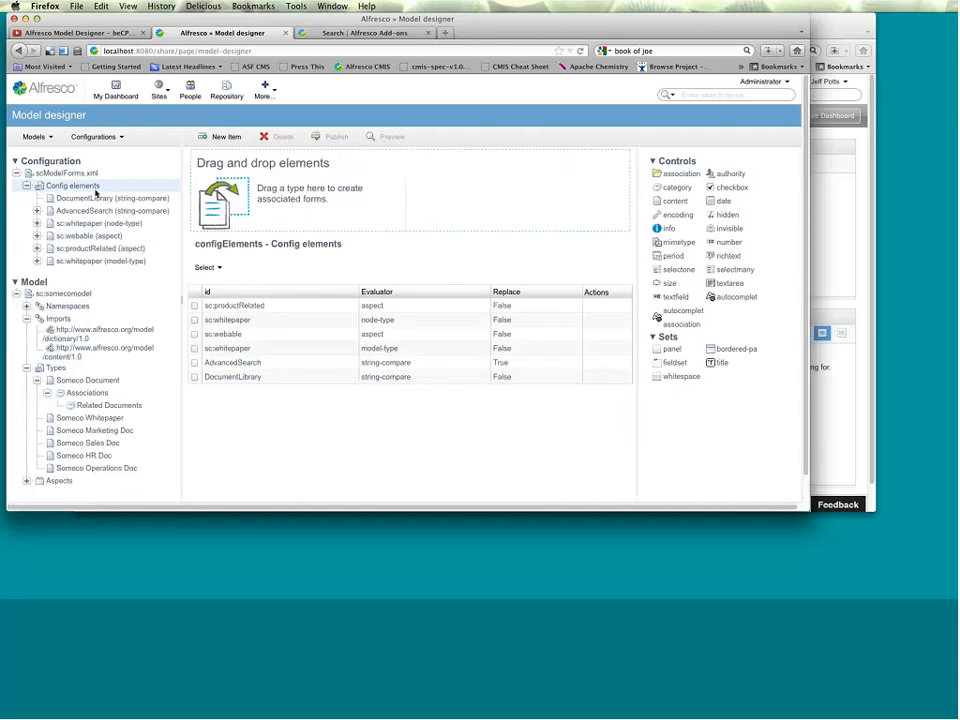
pyautogui.click(87, 224)
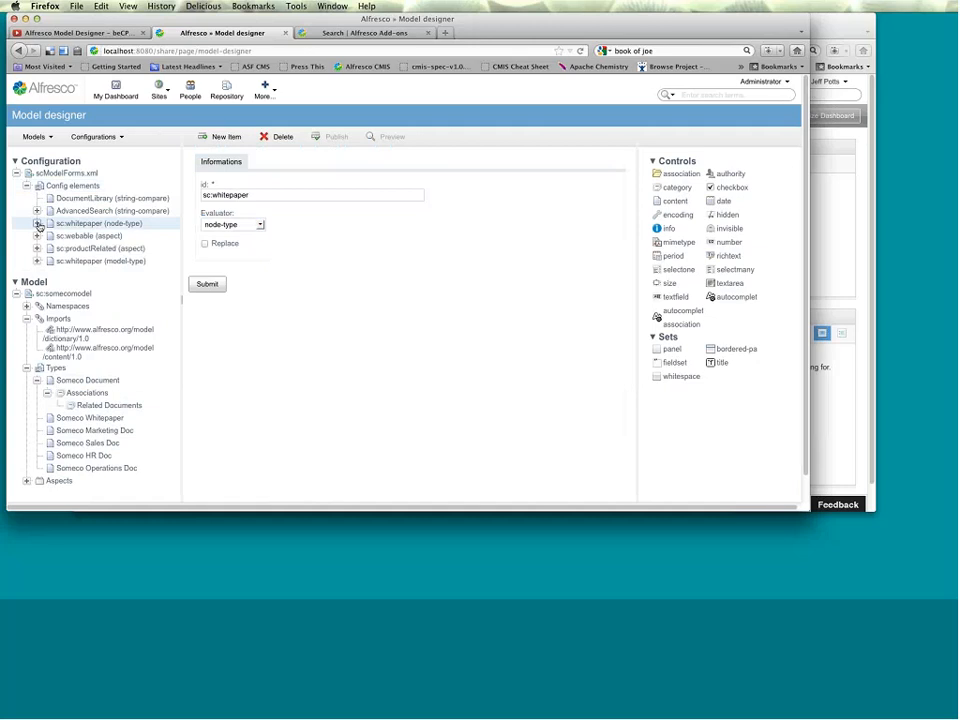
pyautogui.click(38, 224)
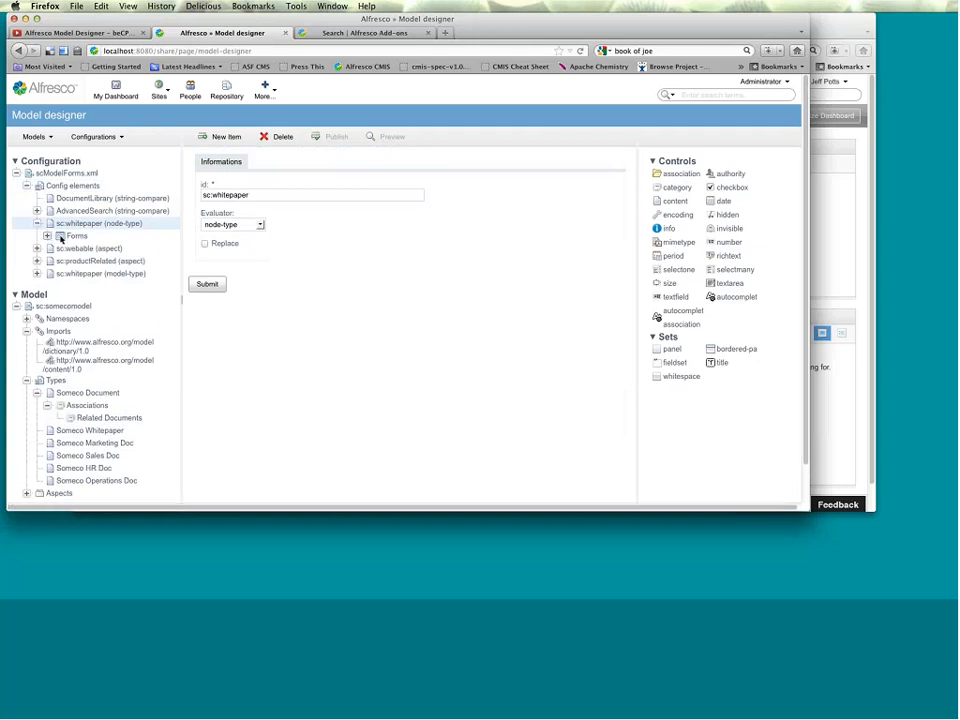
pyautogui.click(61, 238)
pyautogui.click(80, 248)
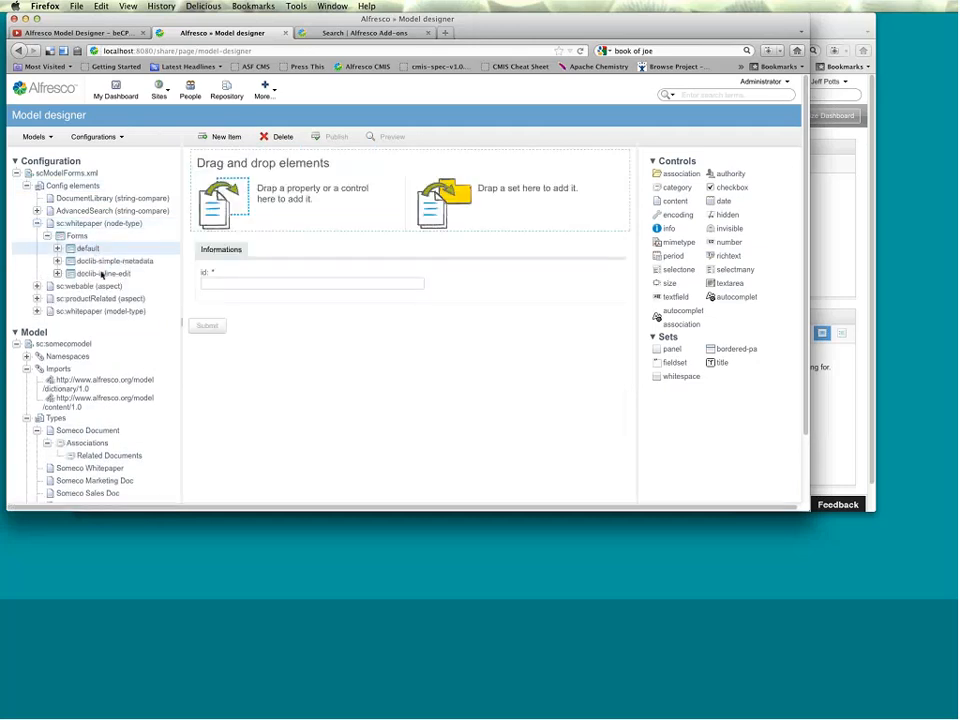
pyautogui.click(98, 263)
pyautogui.click(98, 270)
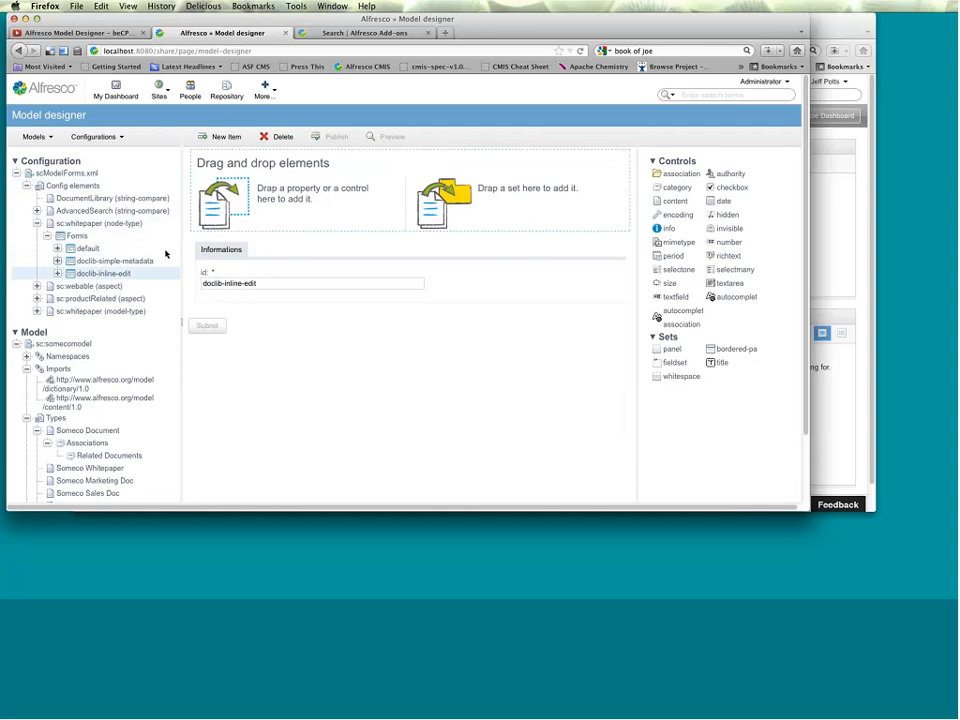